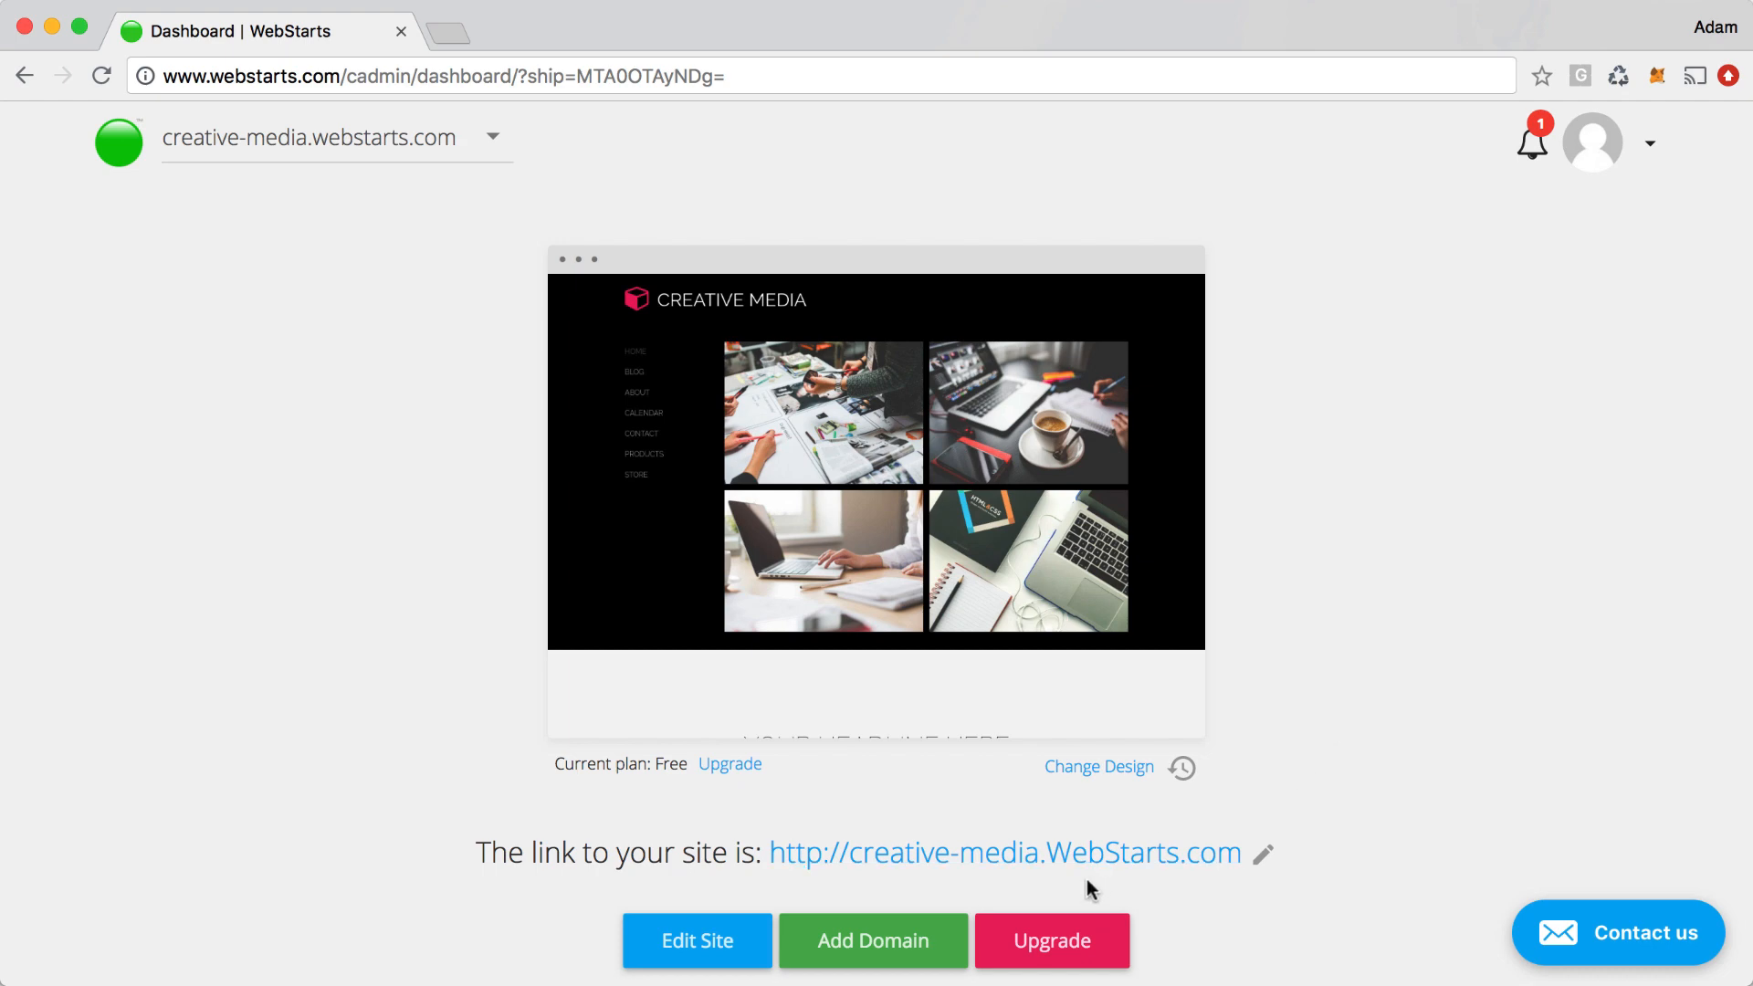
- Open the published Creative Media site, browse its Blog, About, Calendar, Contact and Products pages via the vertical menu, and close it from Home
mouse_move(908, 567)
left_click(1102, 852)
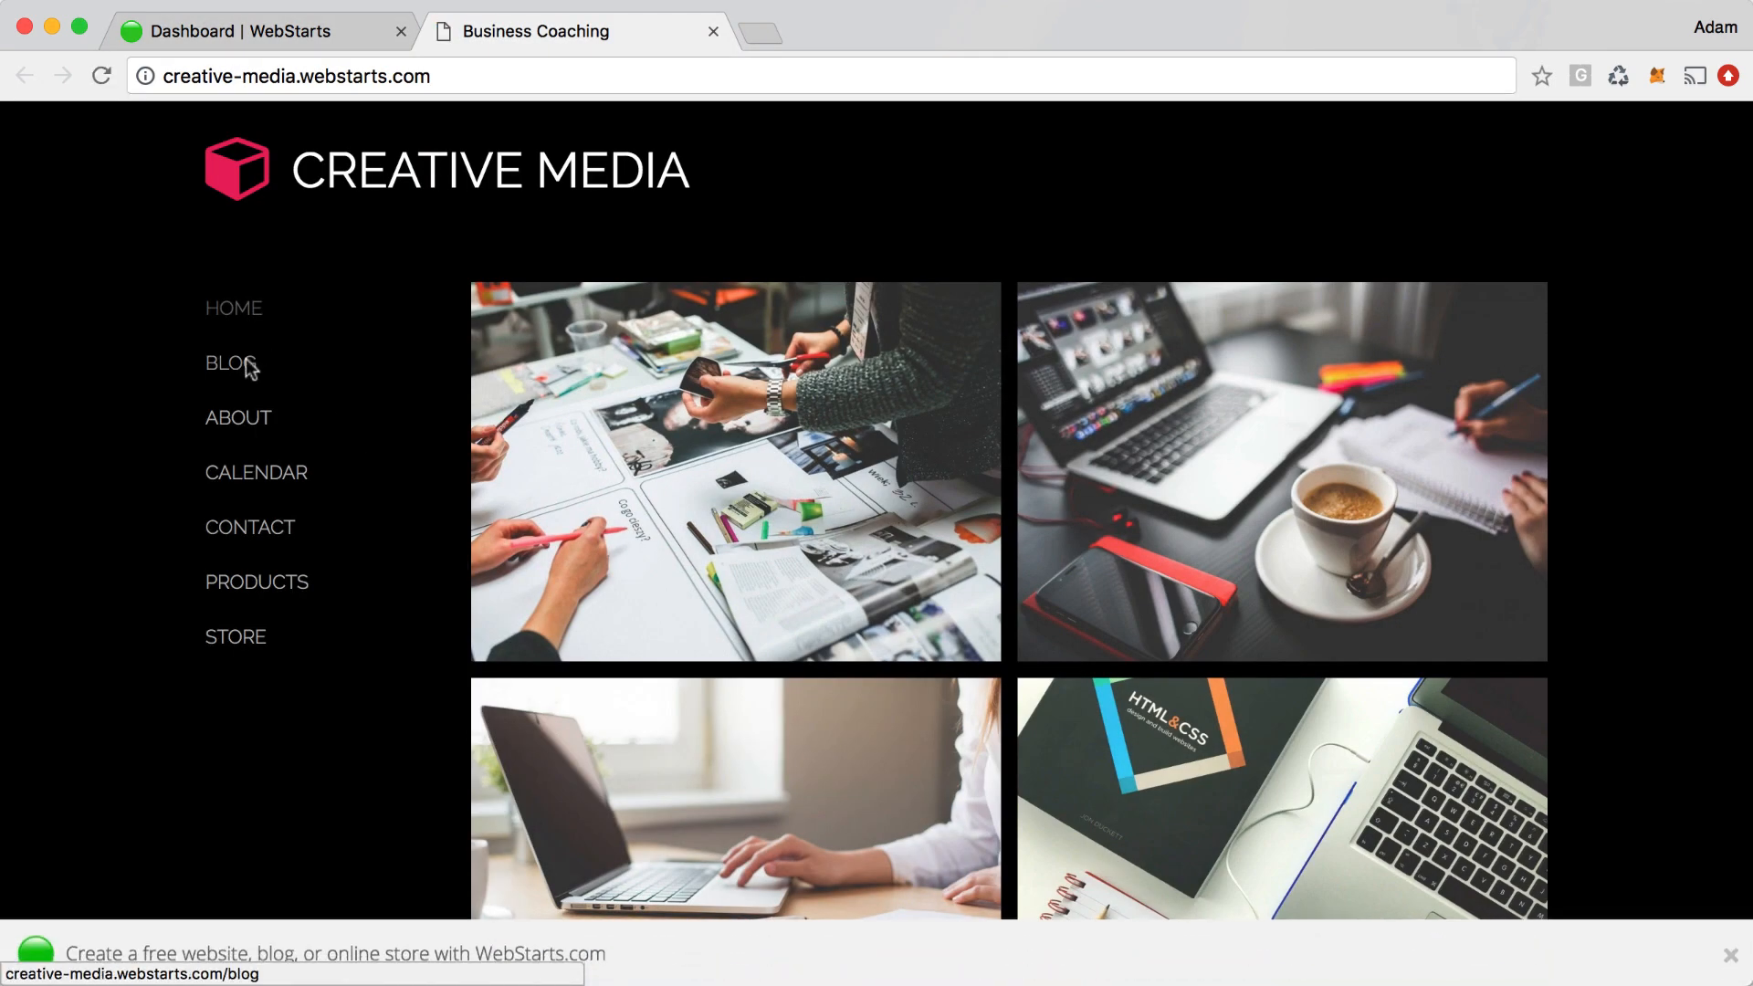
left_click(245, 365)
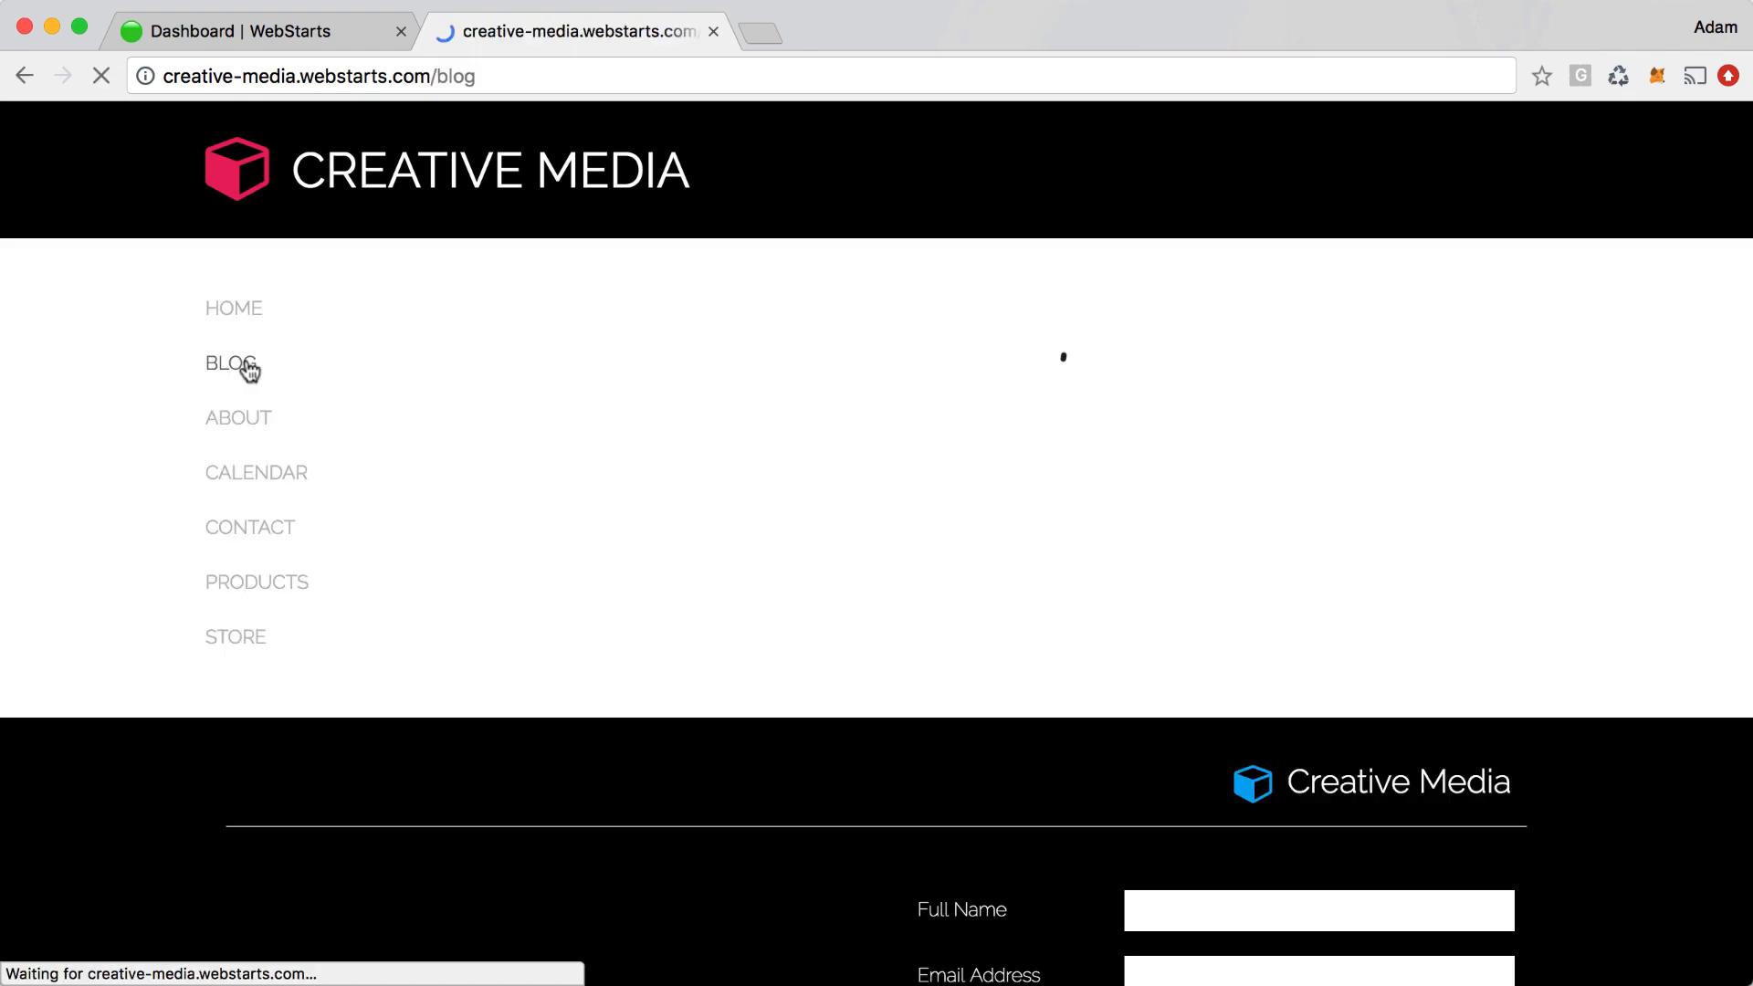
left_click(245, 435)
left_click(243, 472)
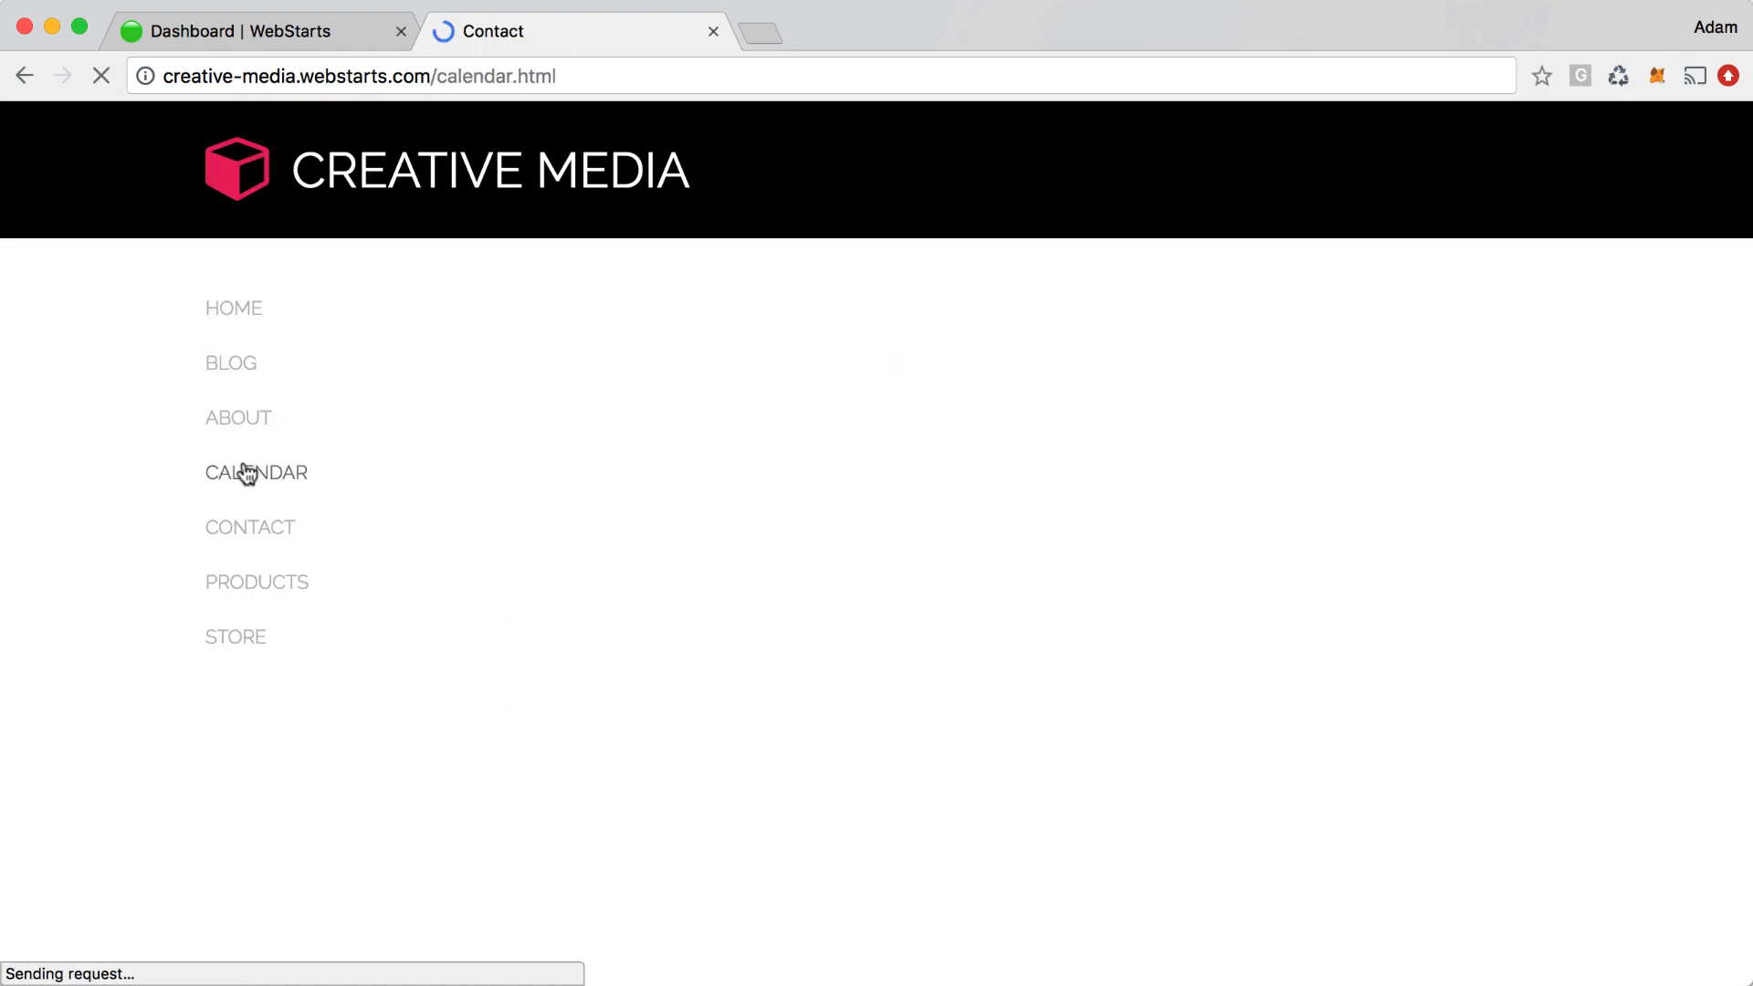
left_click(261, 526)
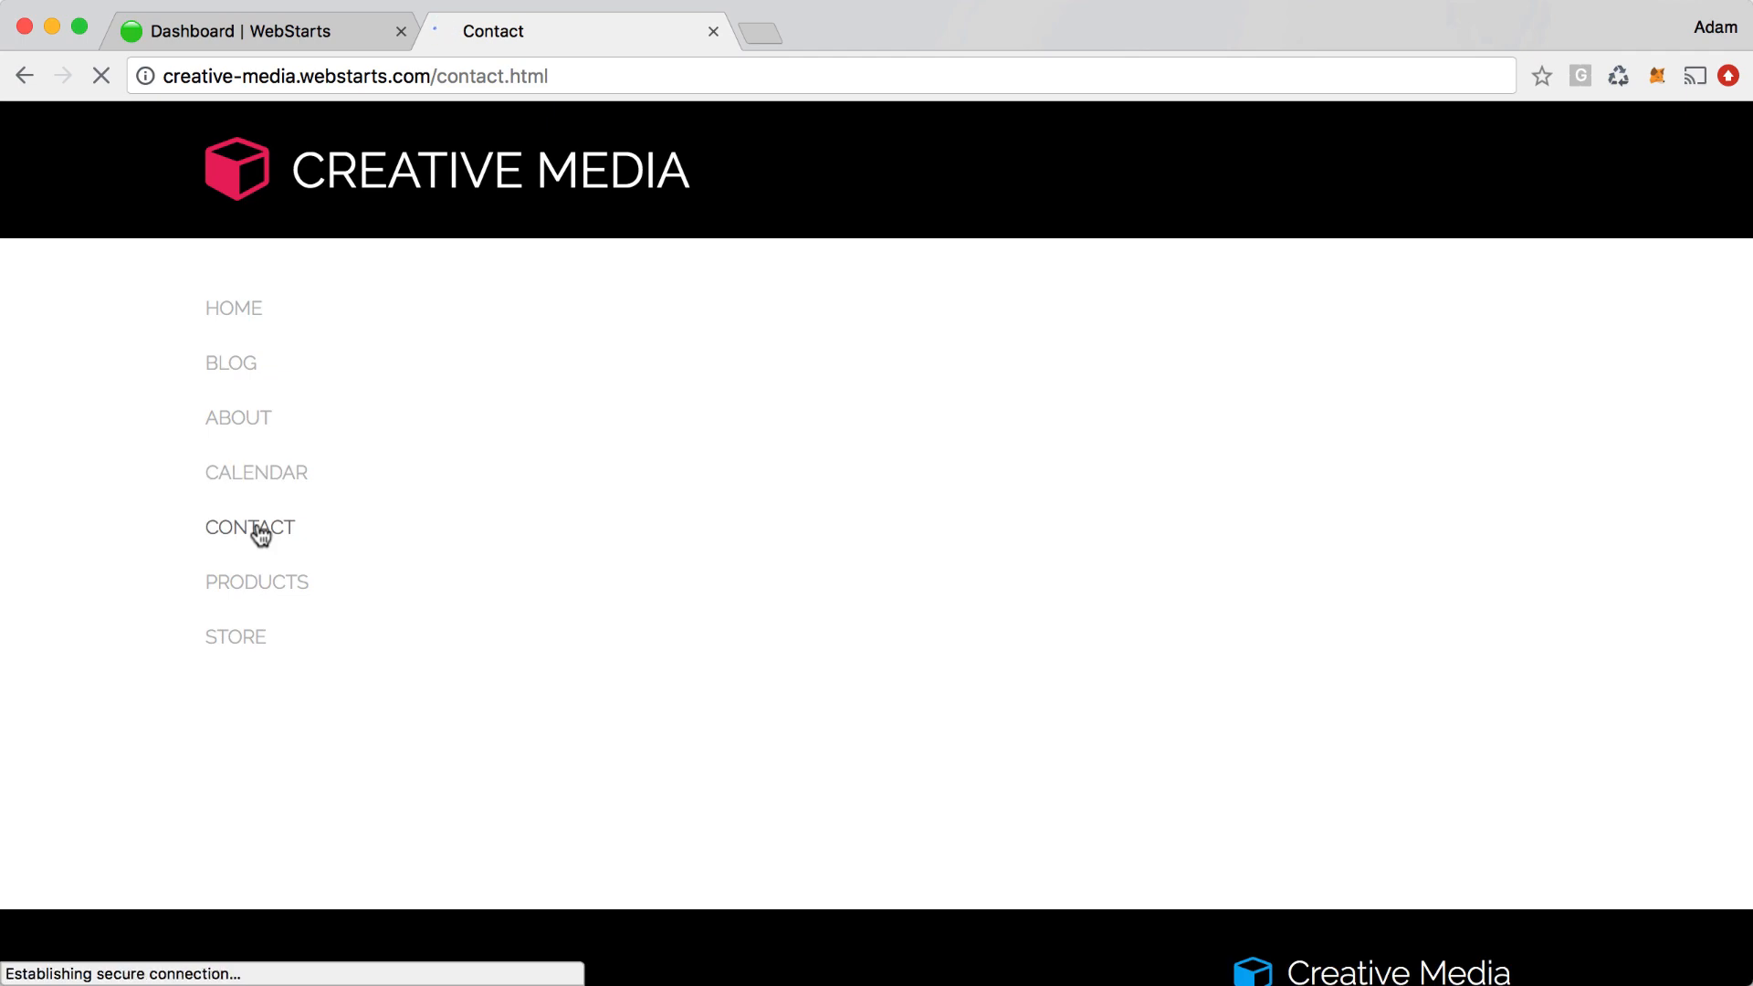
left_click(257, 583)
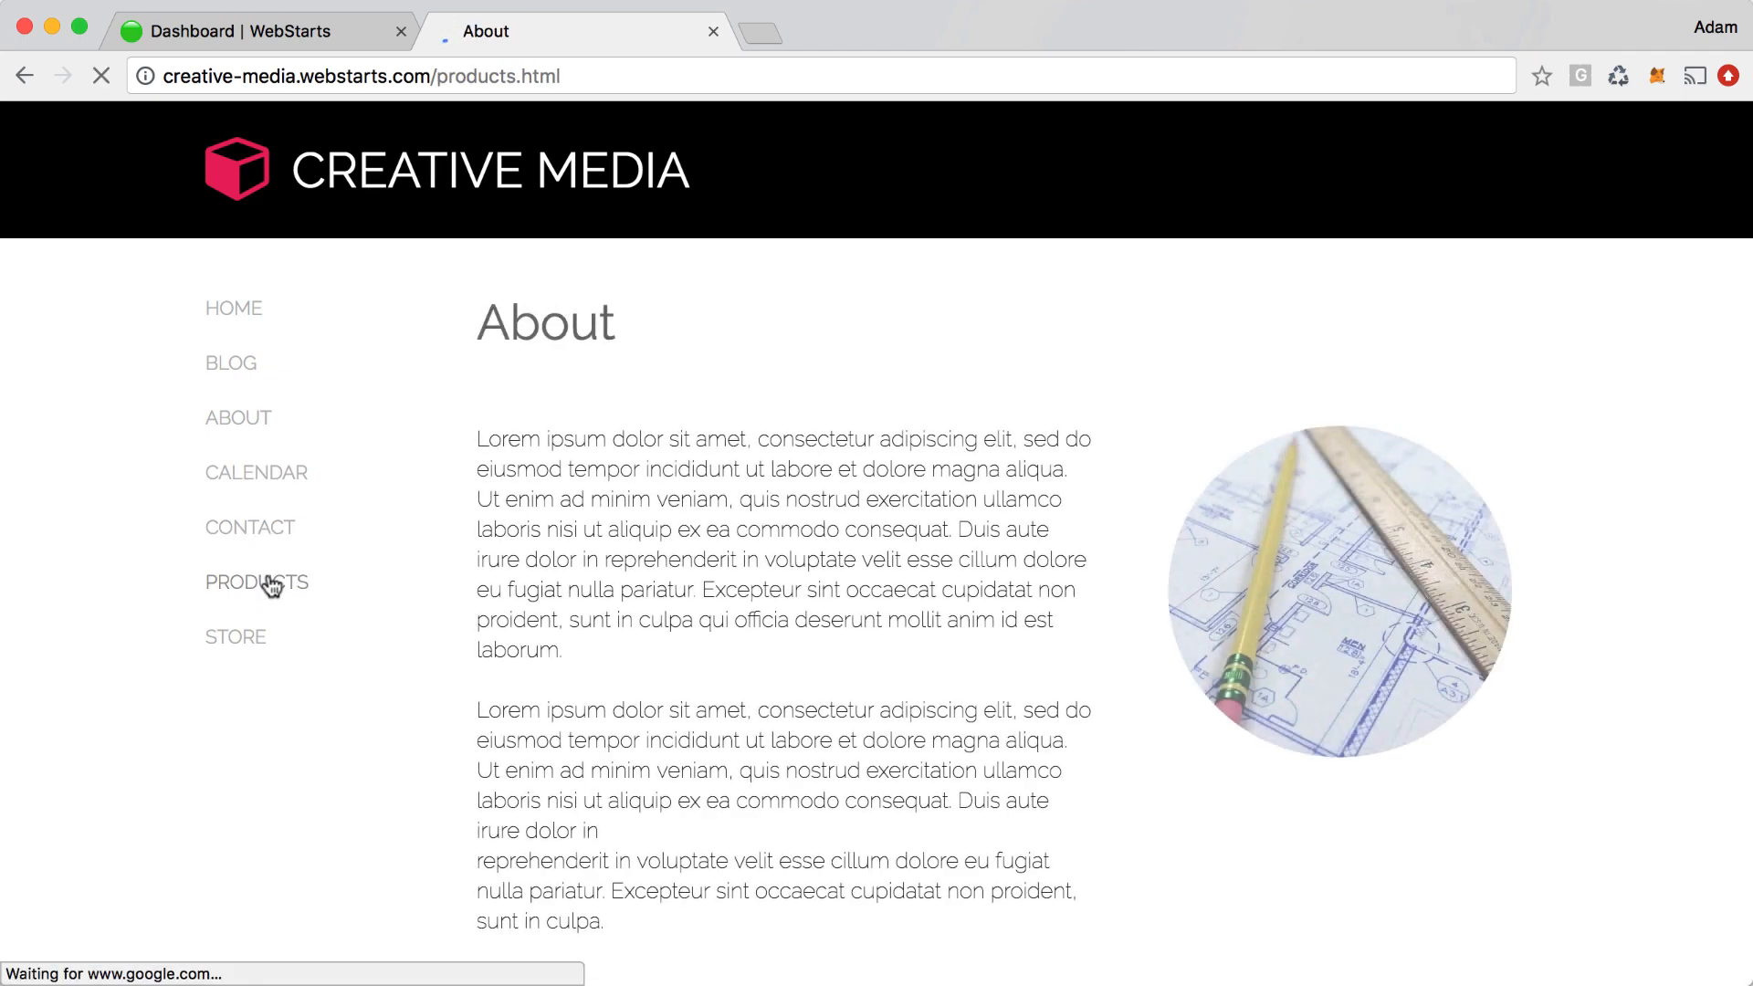
left_click(253, 327)
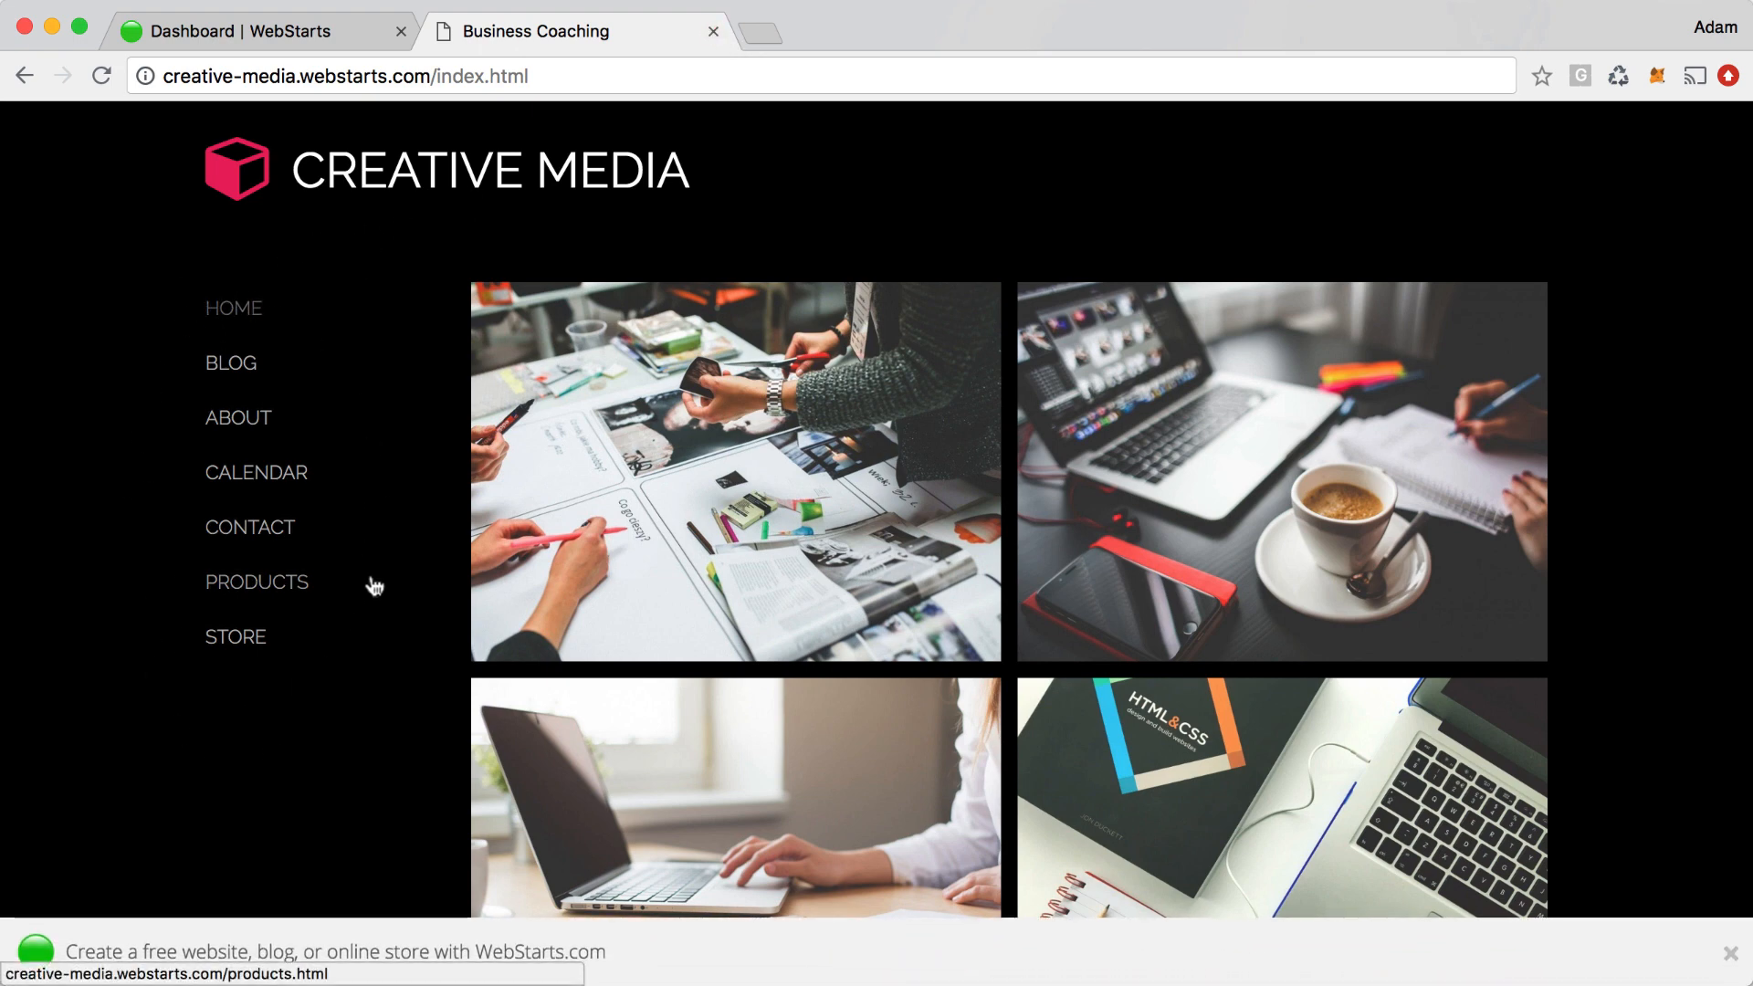
left_click(713, 31)
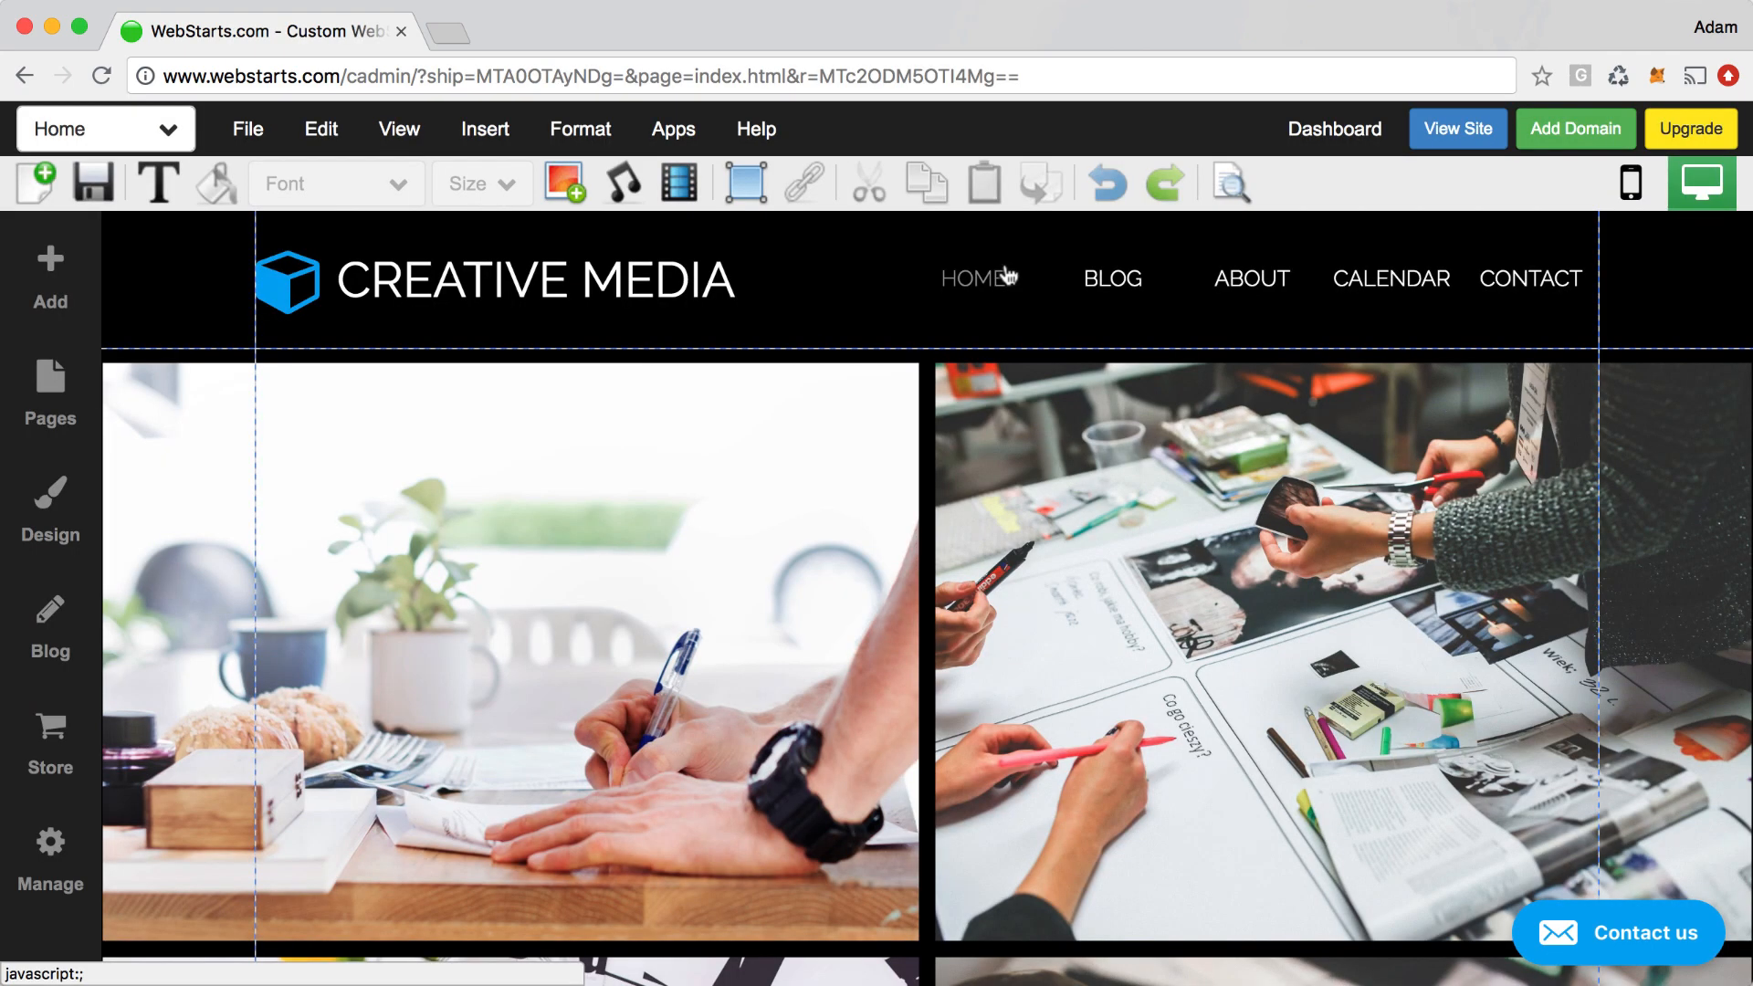
- Turn off full-width stretching for the home page's photo gallery and narrow it from its left edge to free a column beside it
left_click(1065, 280)
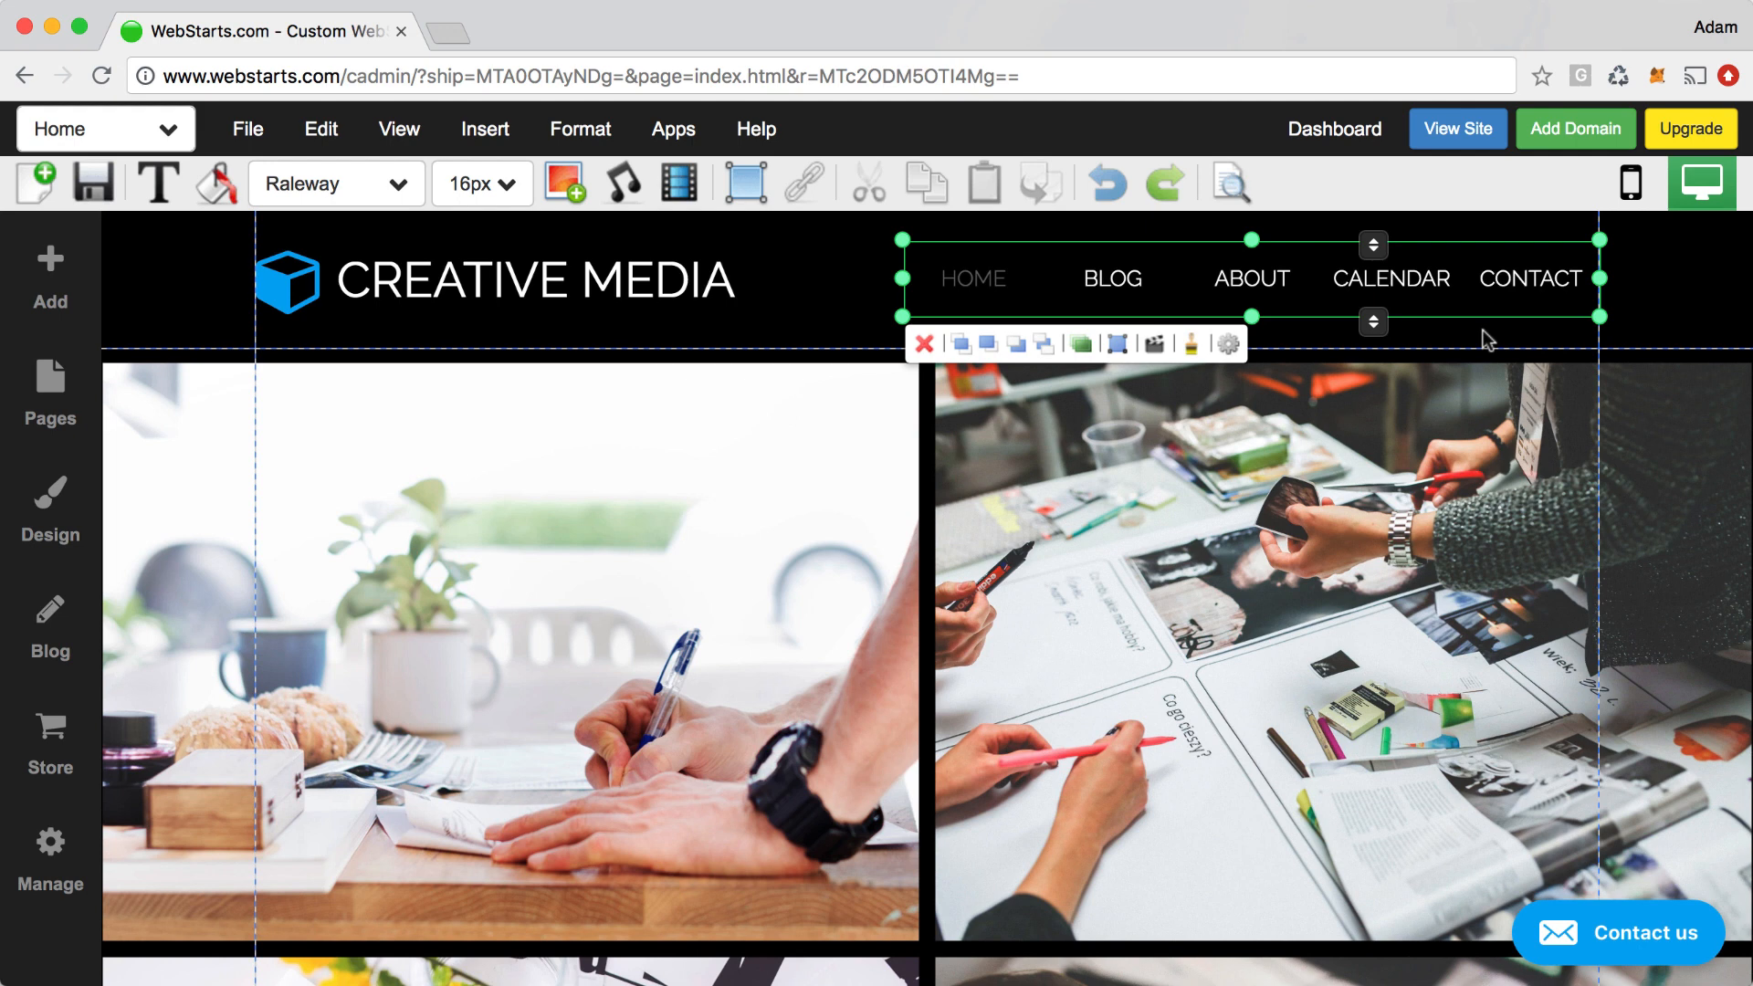
left_click(759, 545)
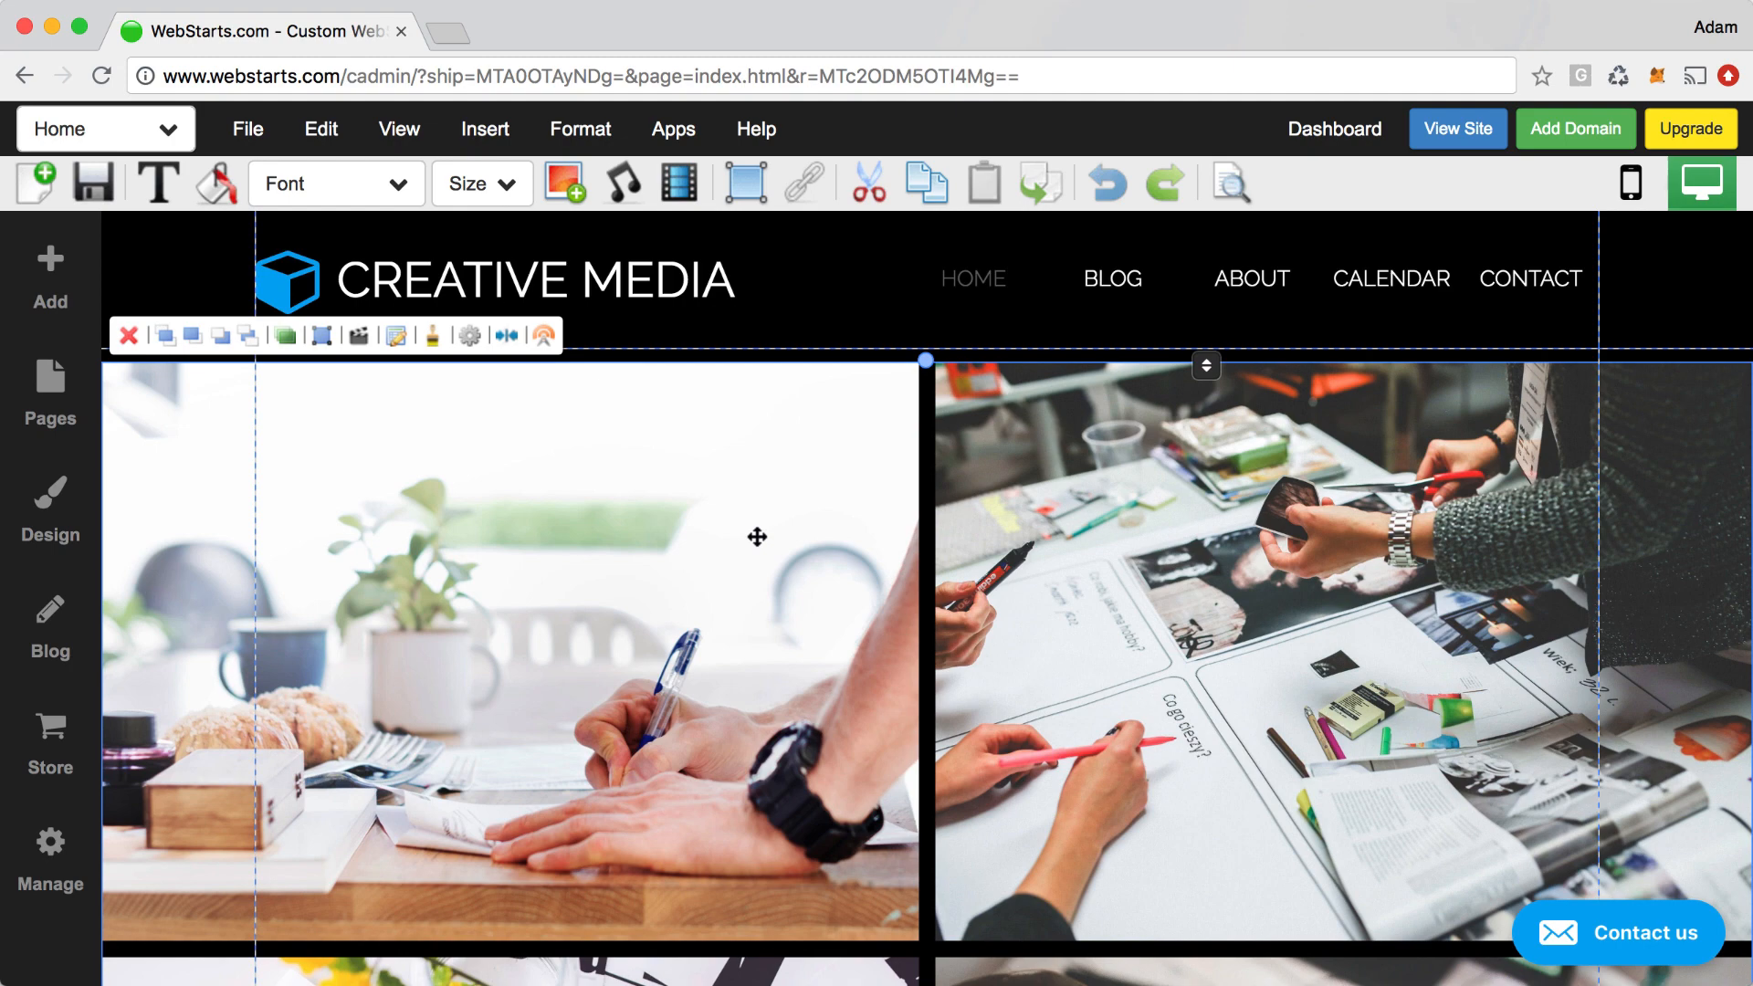
left_click(508, 336)
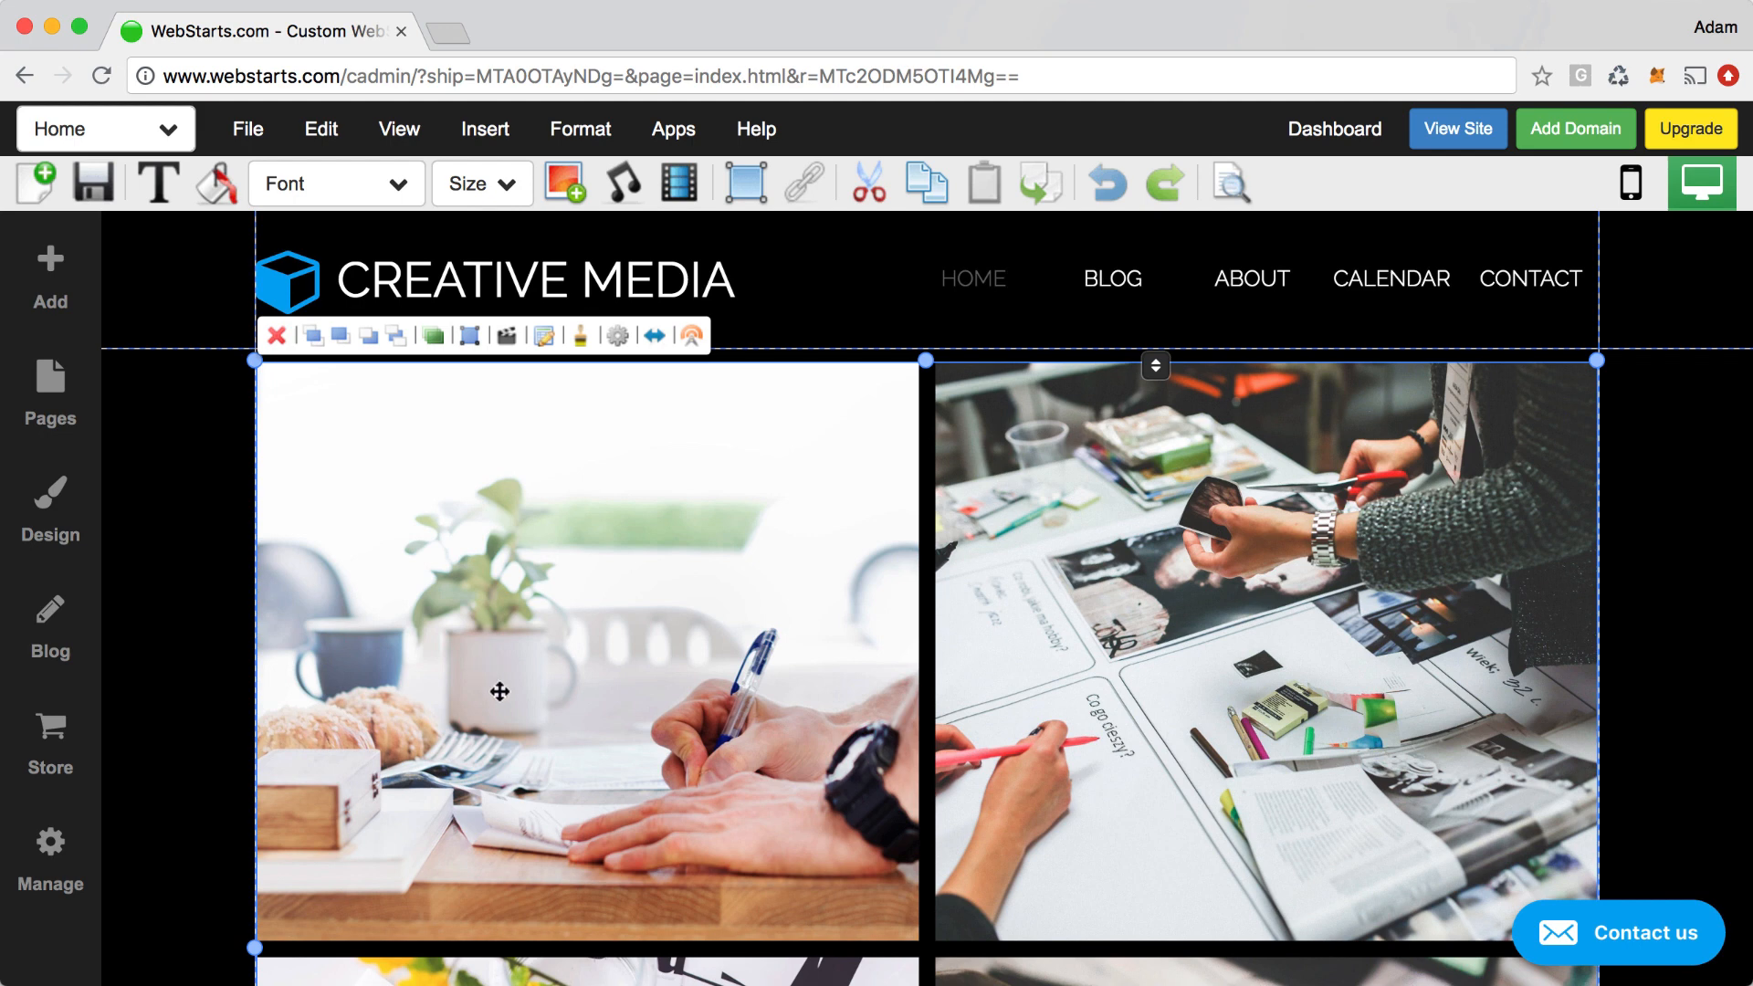
scroll(499, 691, "down", 3)
scroll(499, 692, "up", 2)
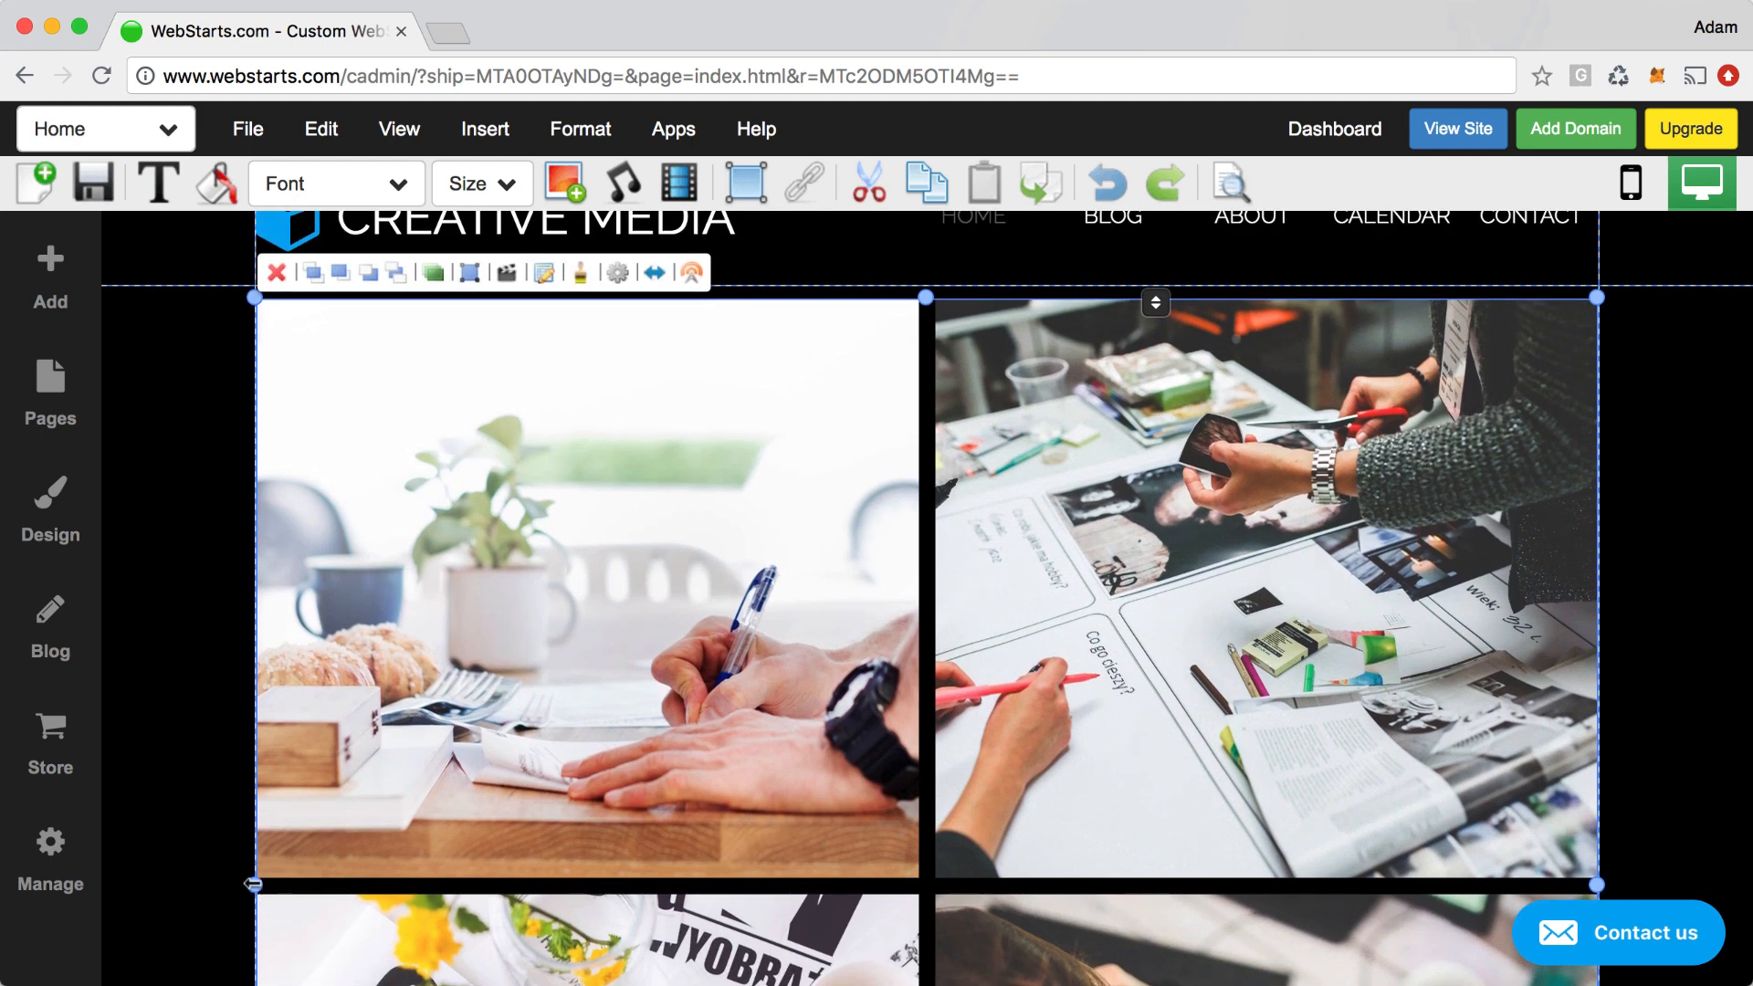
left_click_drag(254, 884, 566, 886)
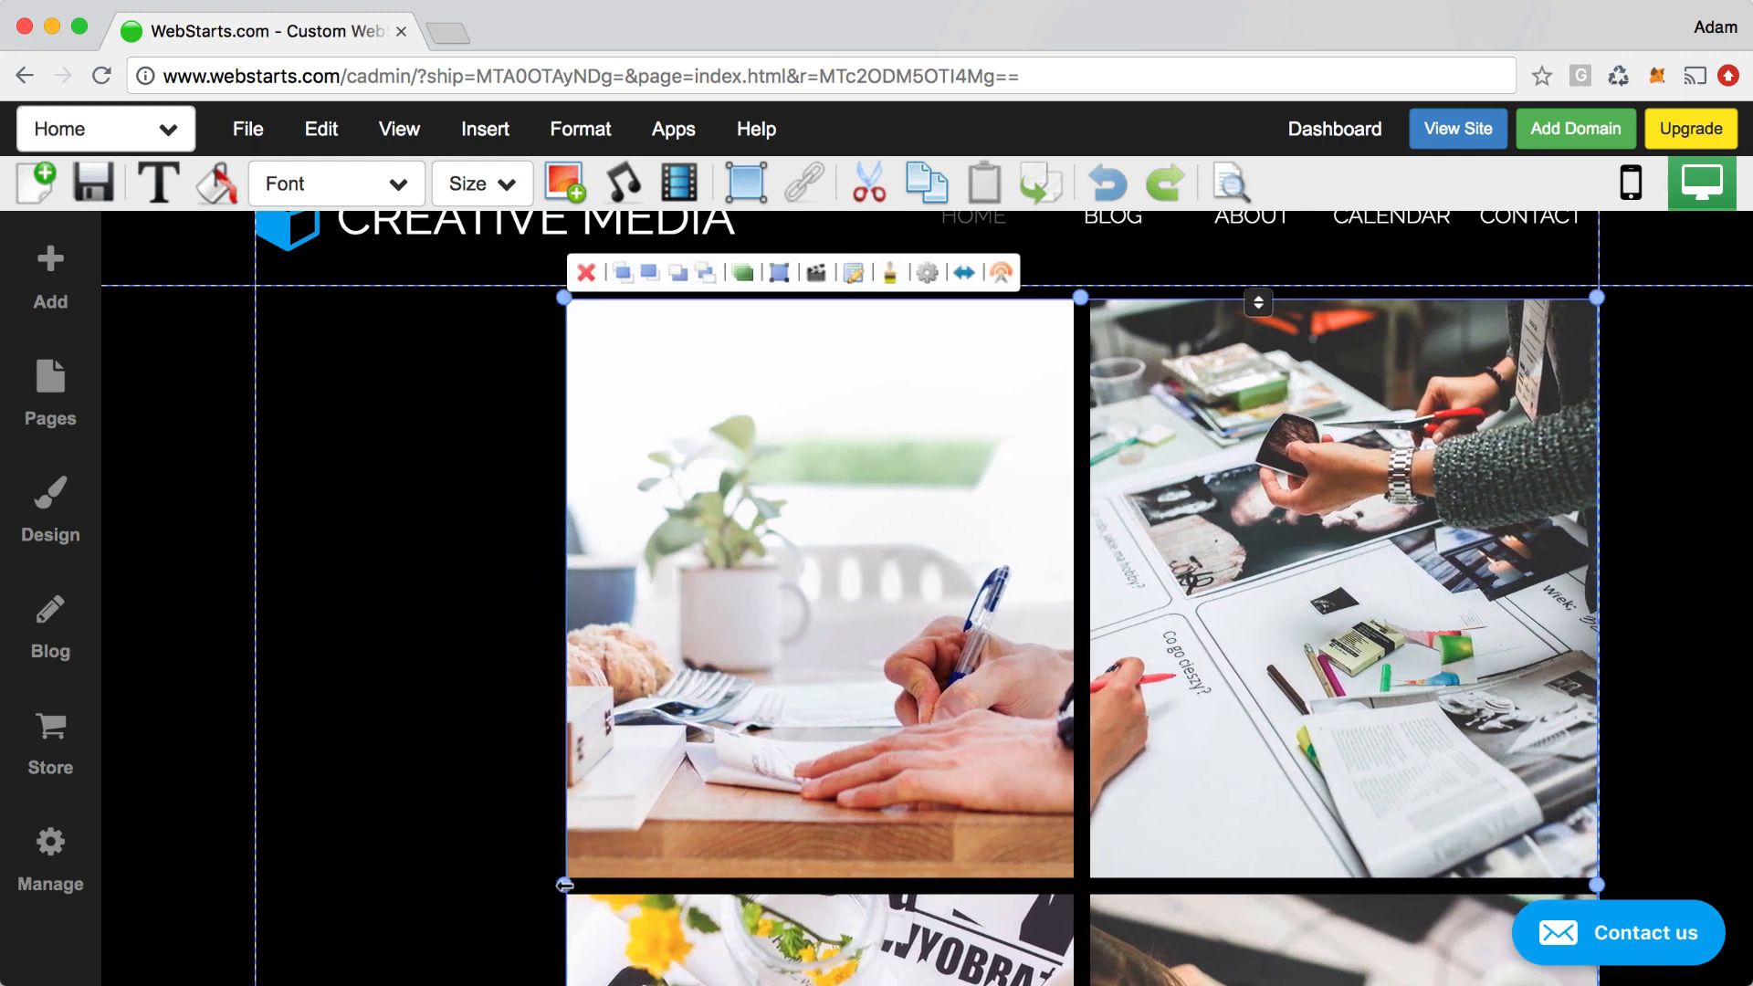
left_click(1675, 627)
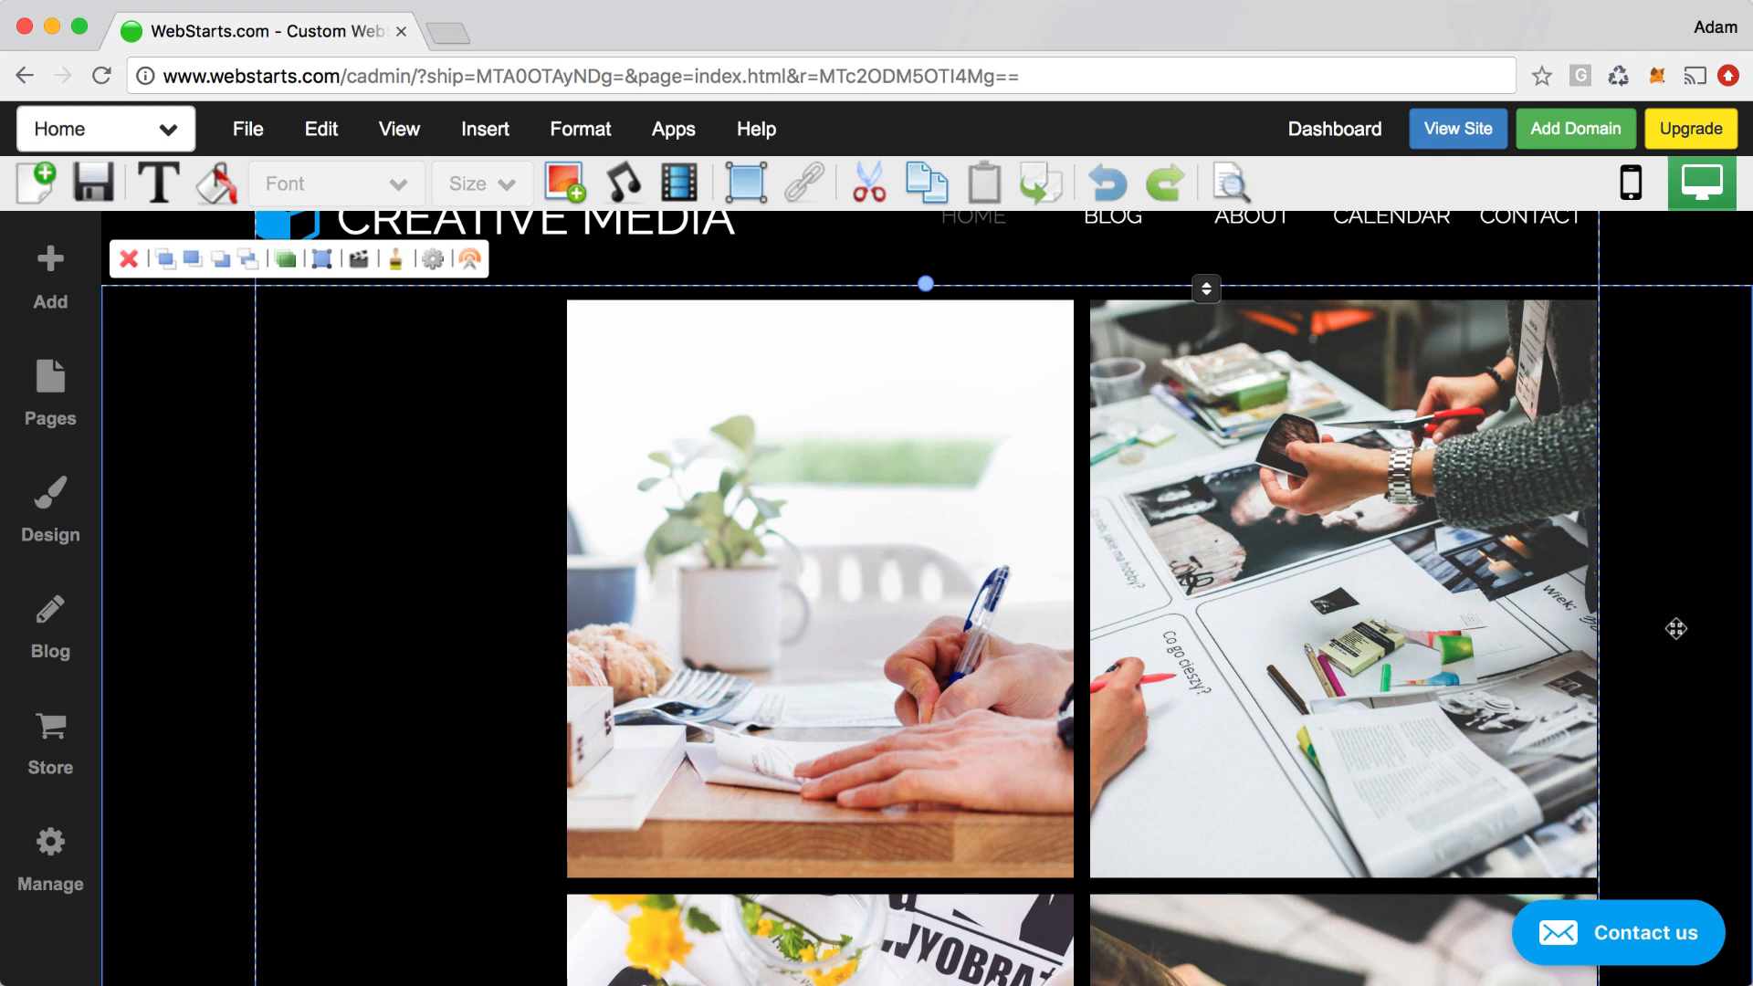
scroll(1622, 650, "up", 1)
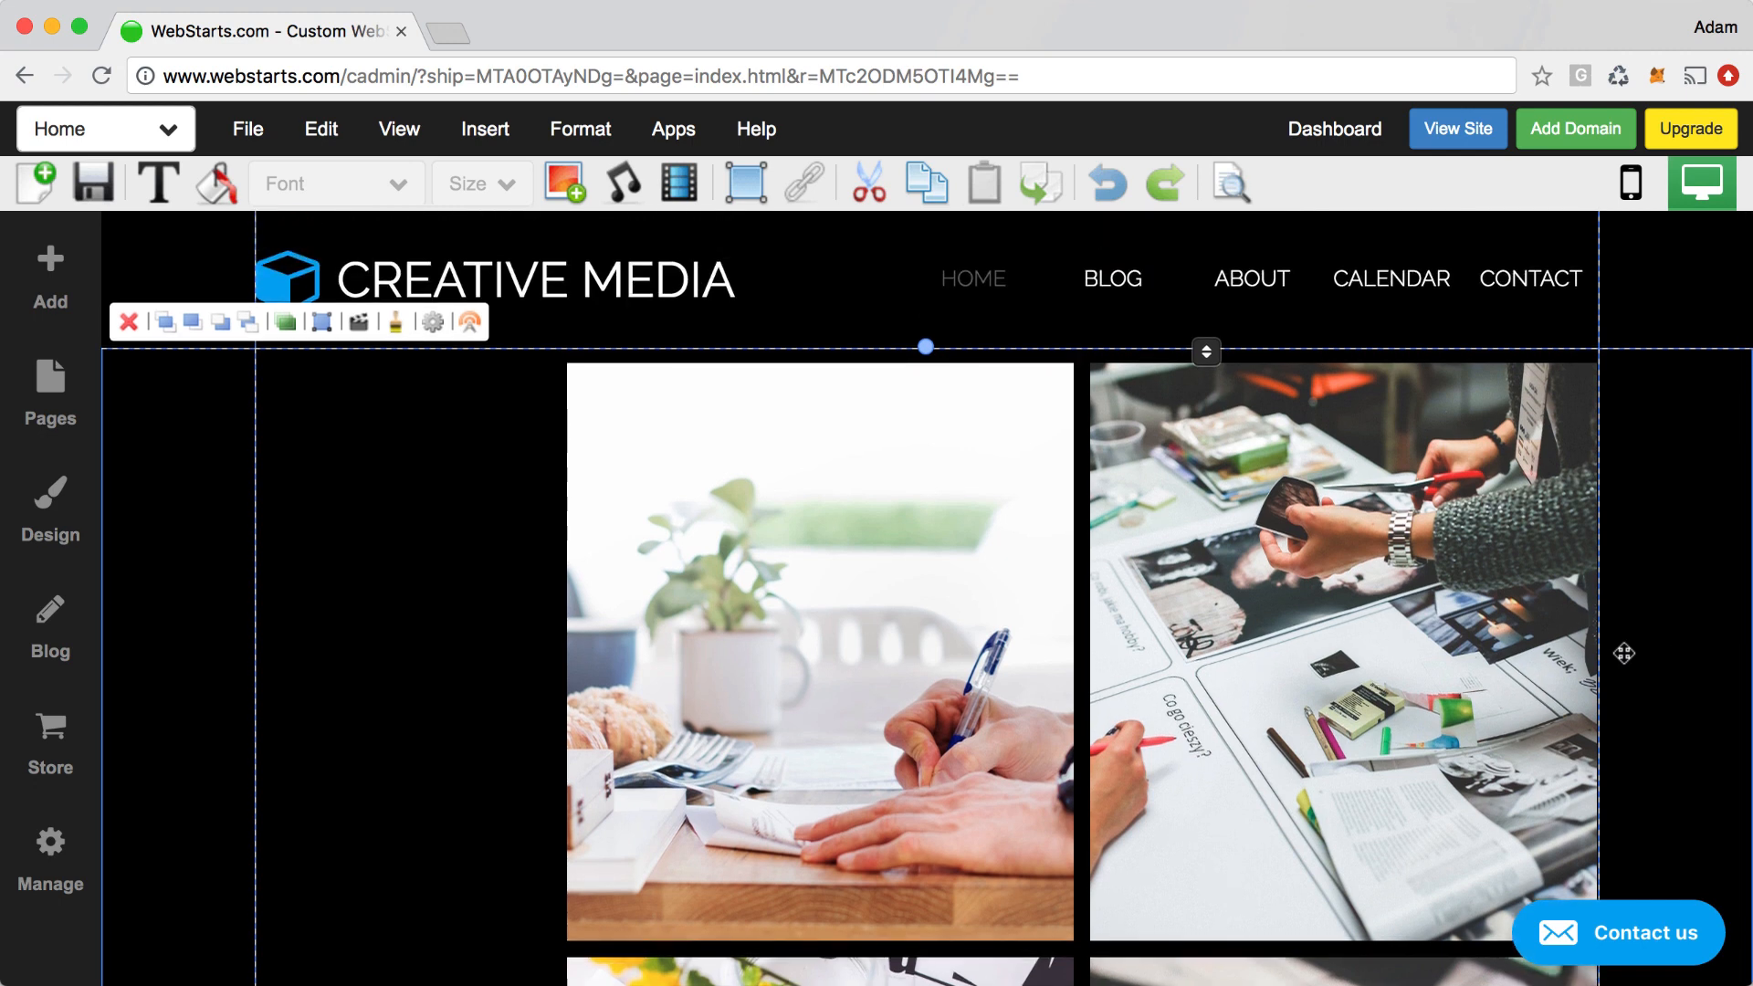
- Set the navigation menu's orientation to Vertical and move it into the empty column left of the photo gallery
left_click(1355, 301)
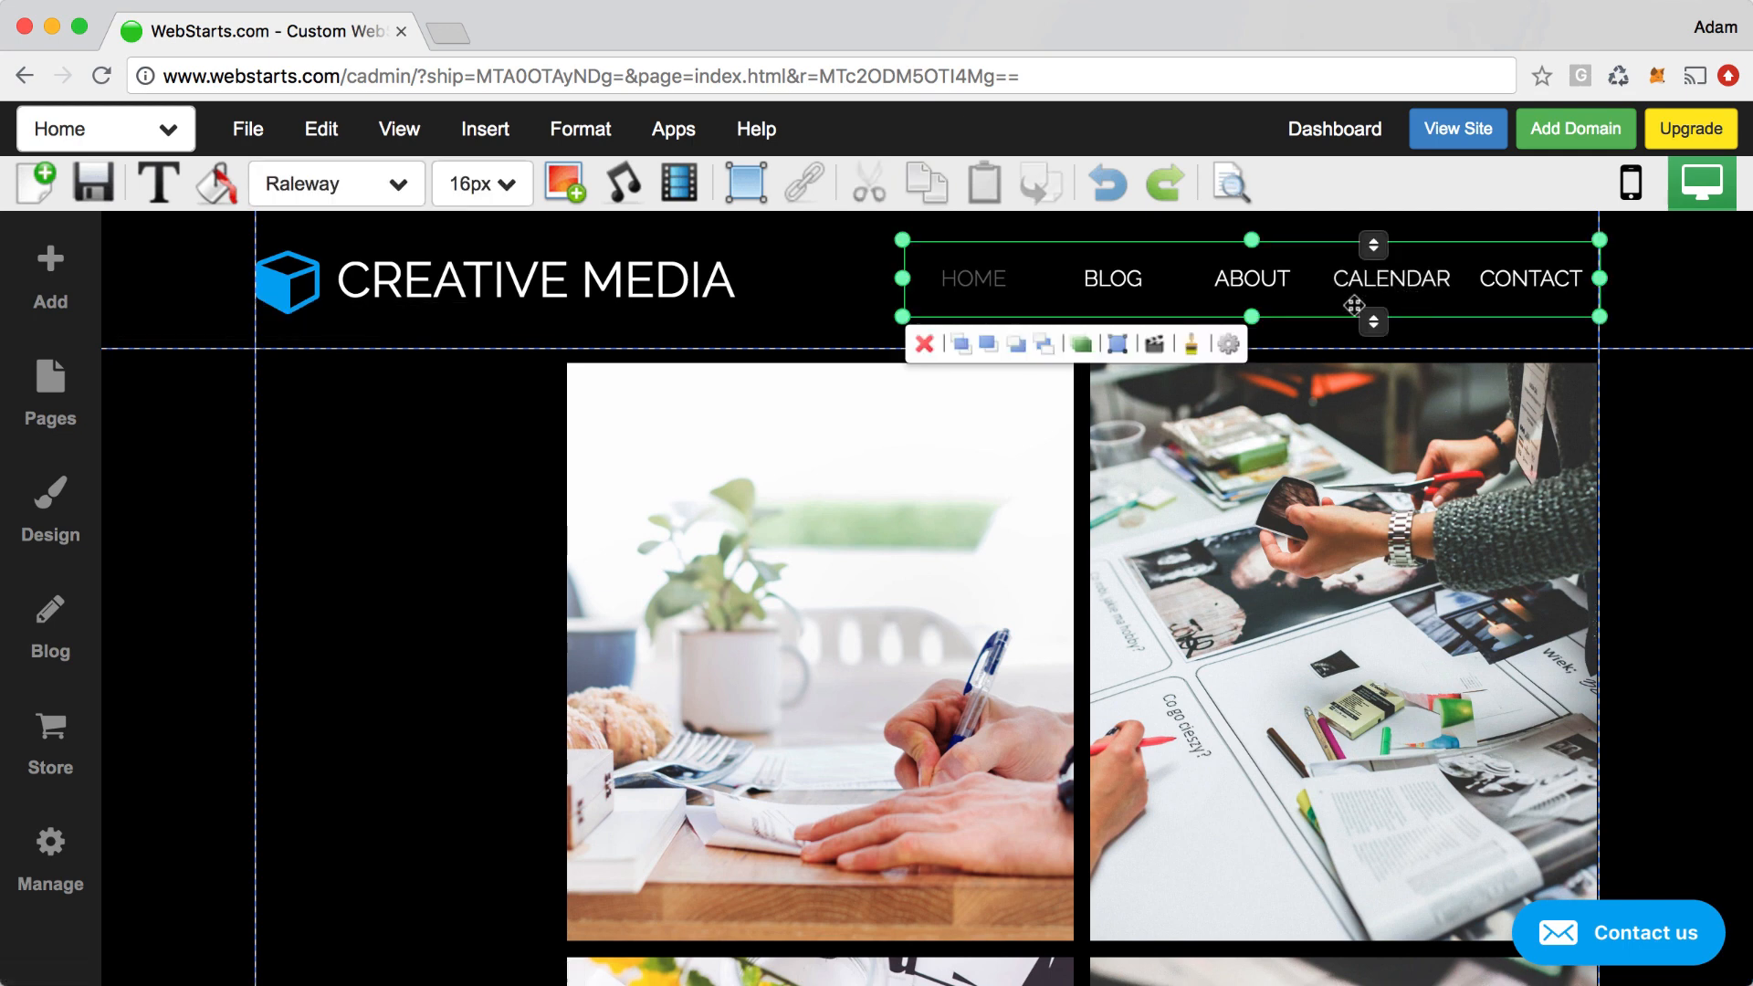
left_click(1230, 345)
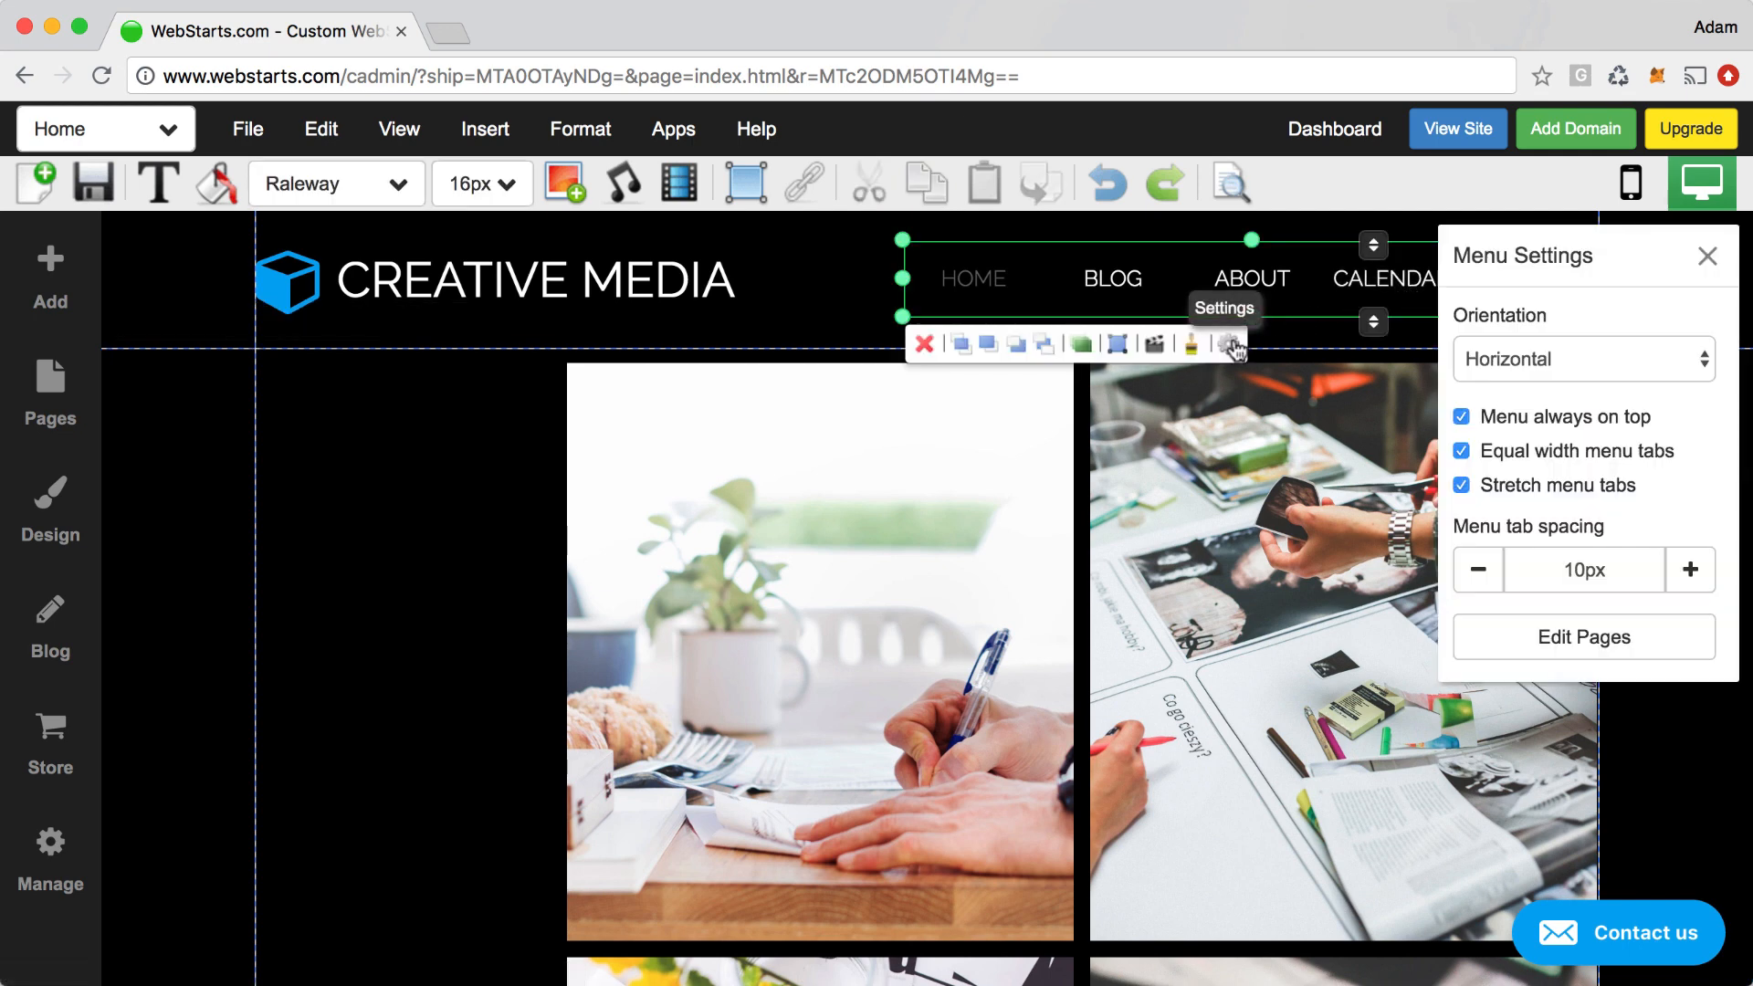
left_click(1475, 358)
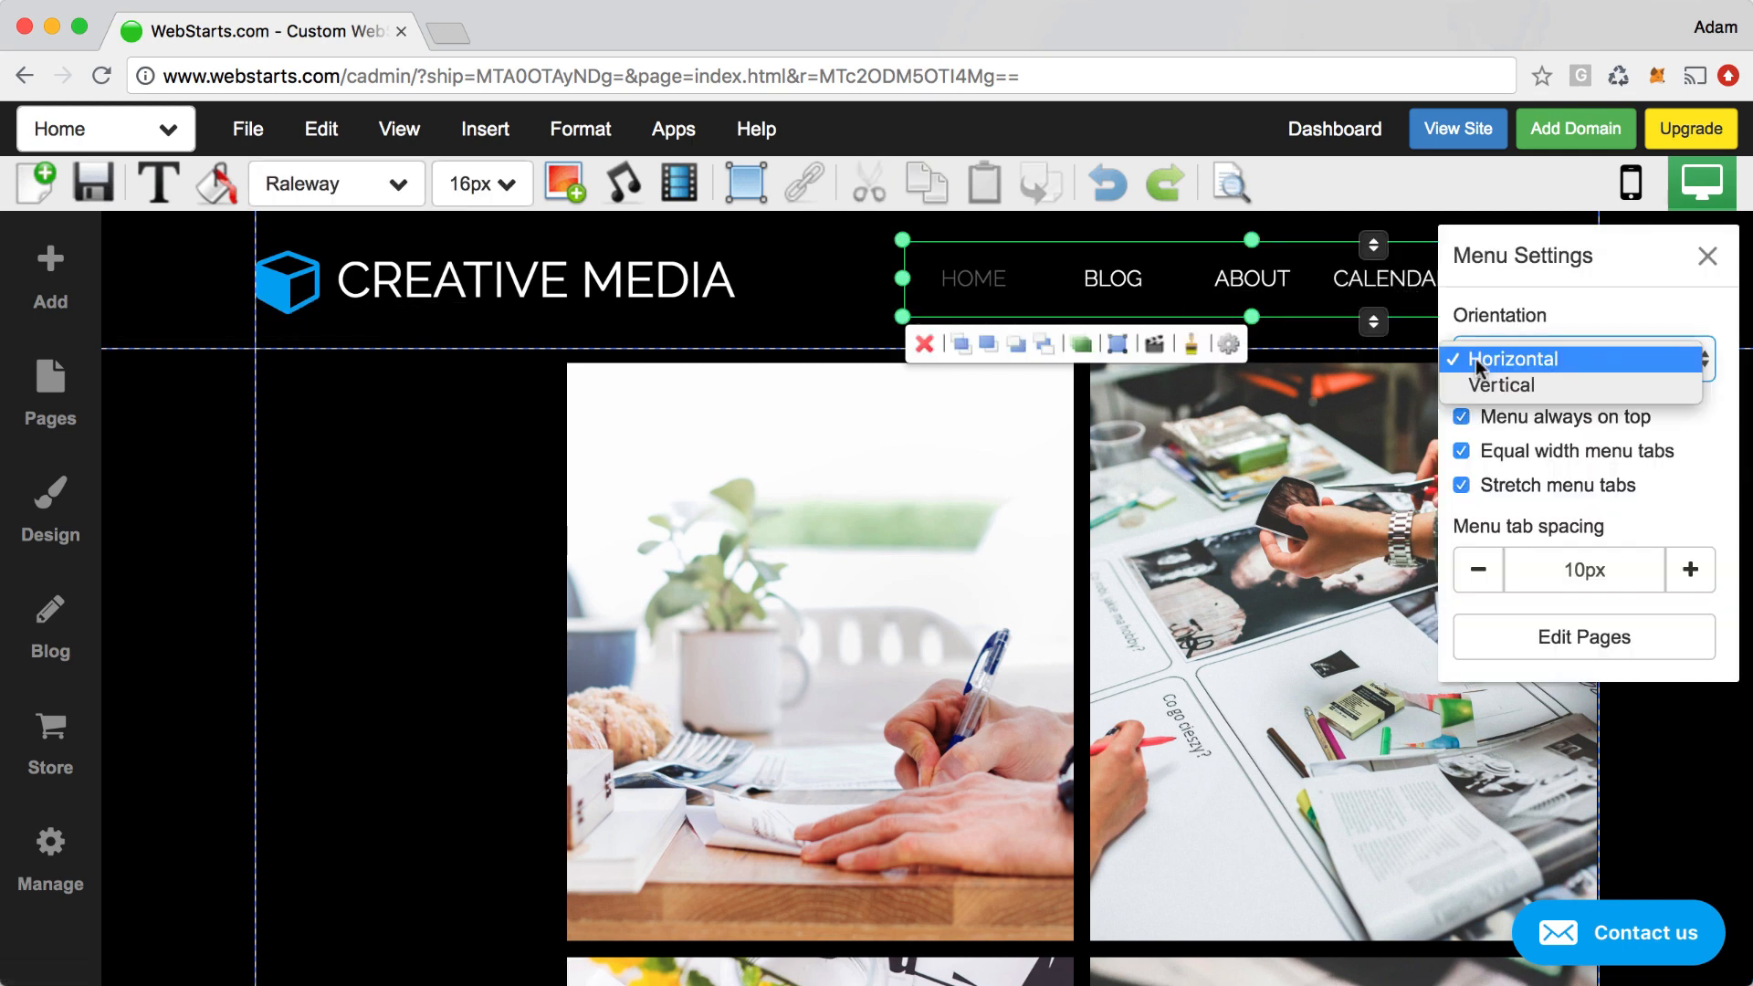
left_click(1476, 386)
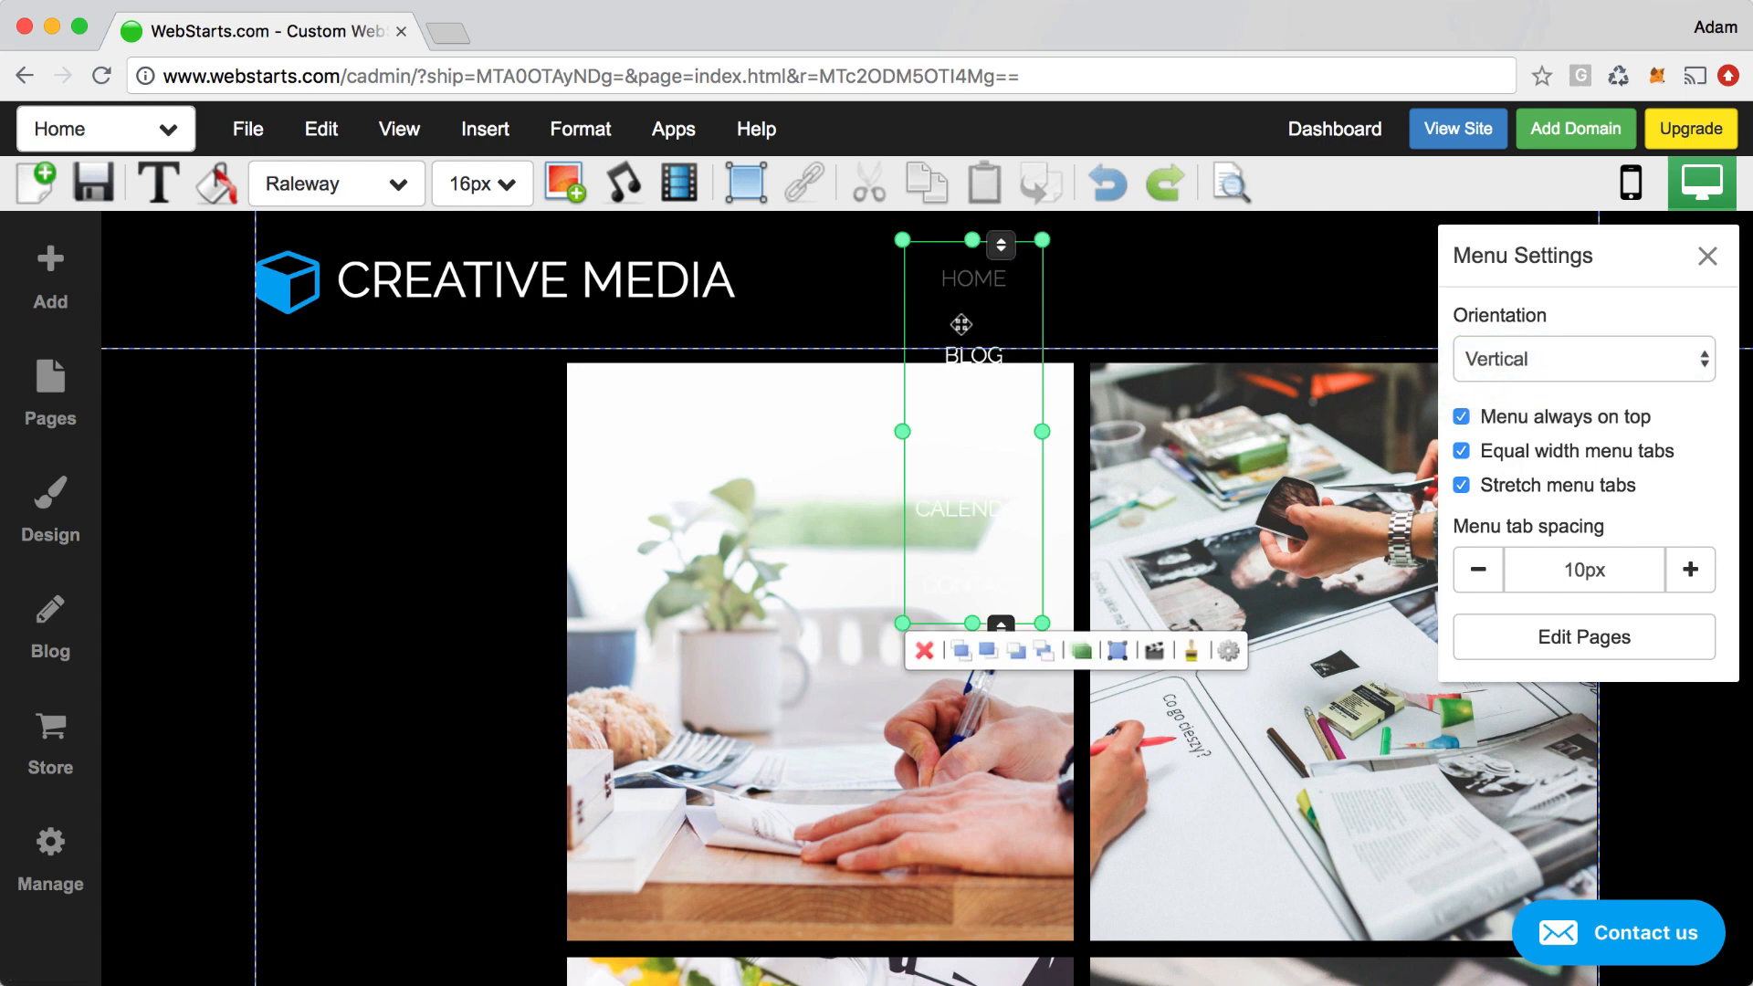
left_click_drag(965, 320, 346, 423)
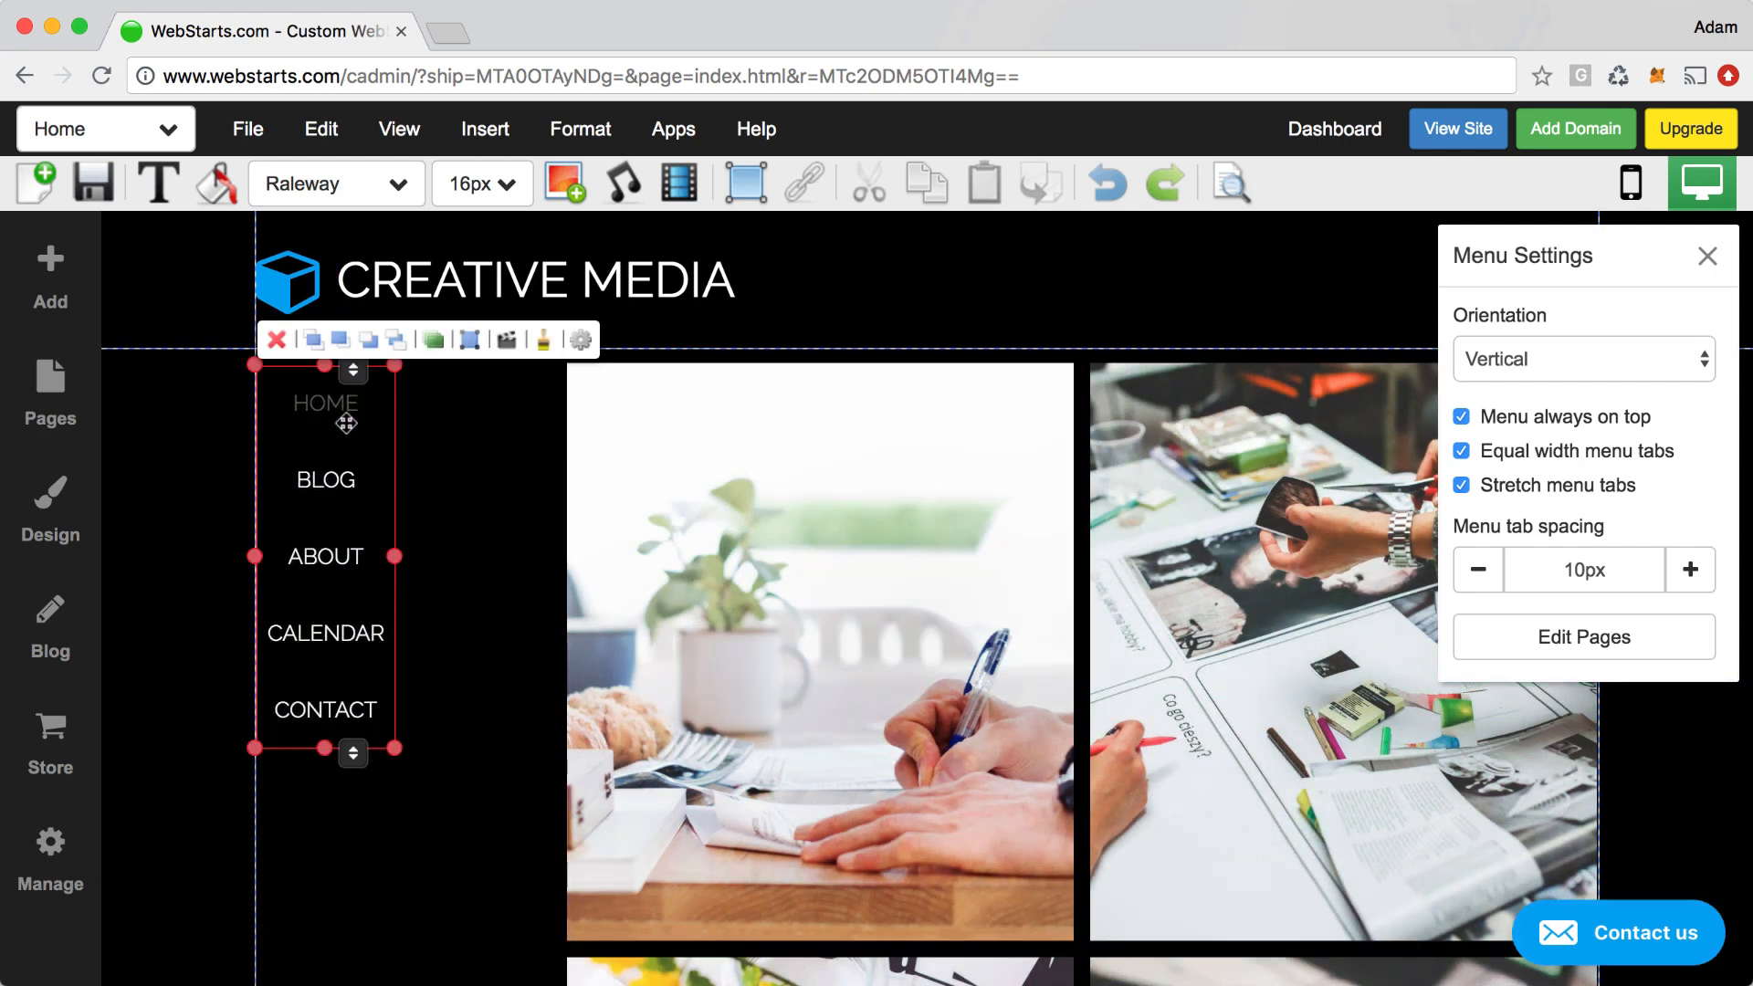
- Widen the vertical menu almost to the gallery's edge and left-align its page names
left_click_drag(394, 556, 555, 555)
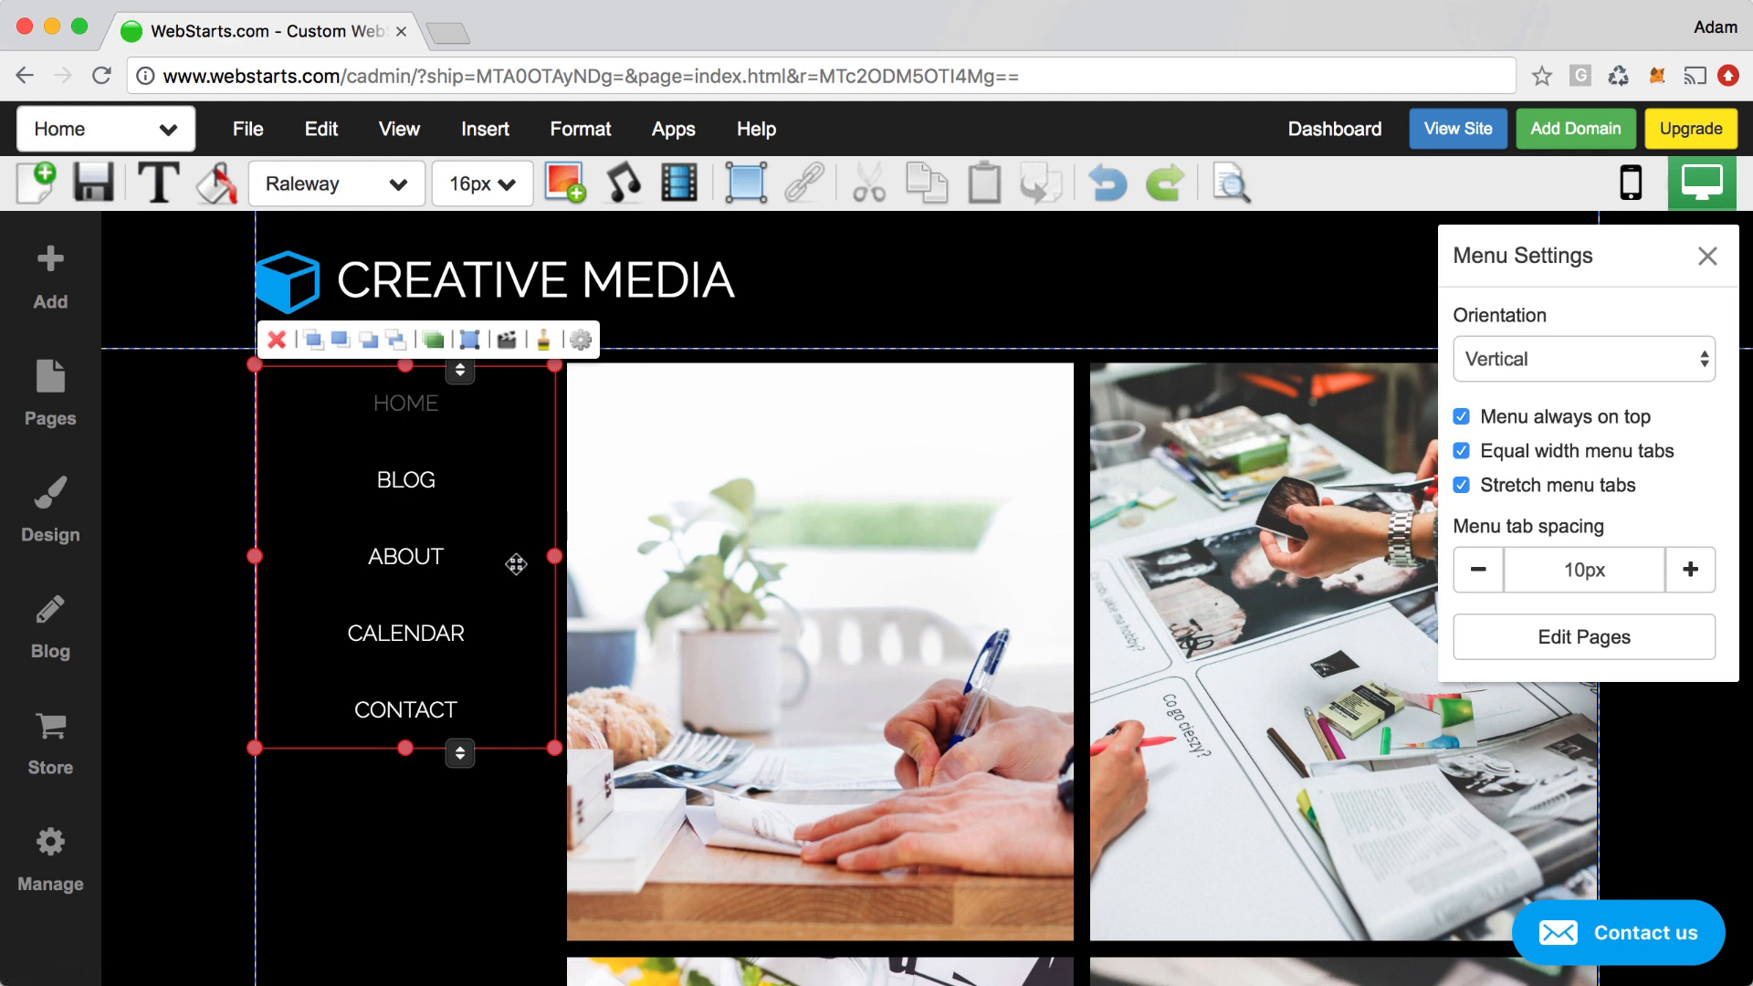
left_click(583, 132)
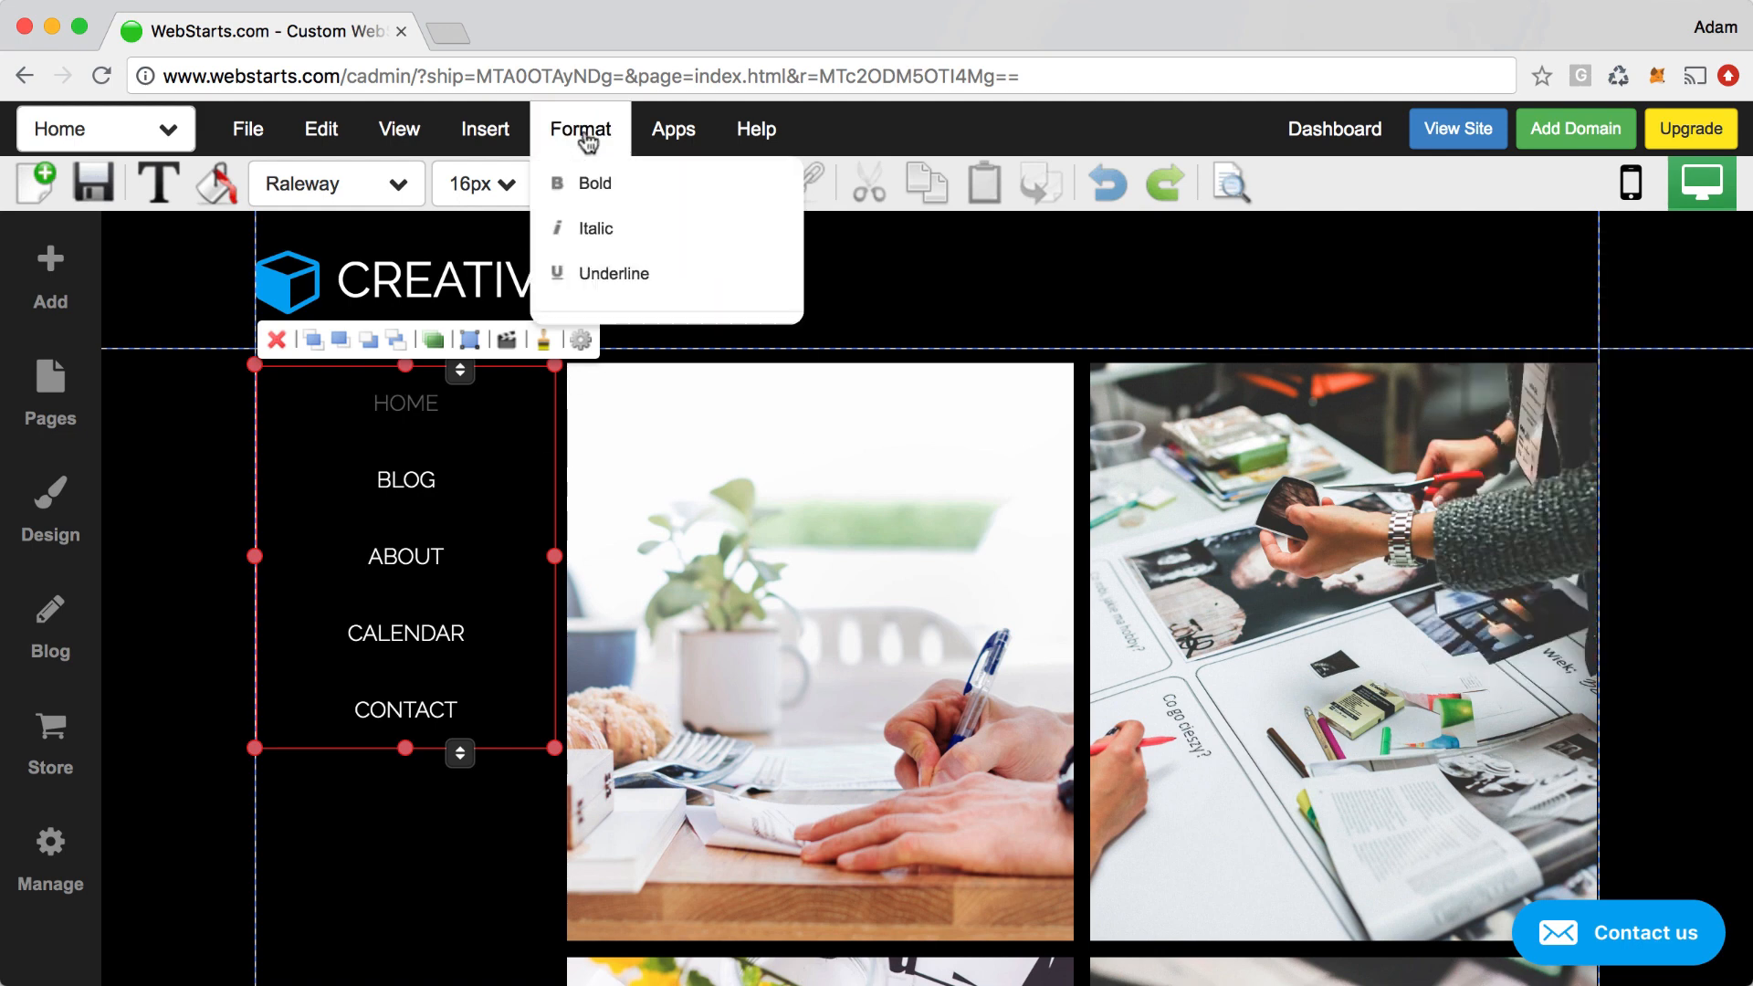
left_click(607, 402)
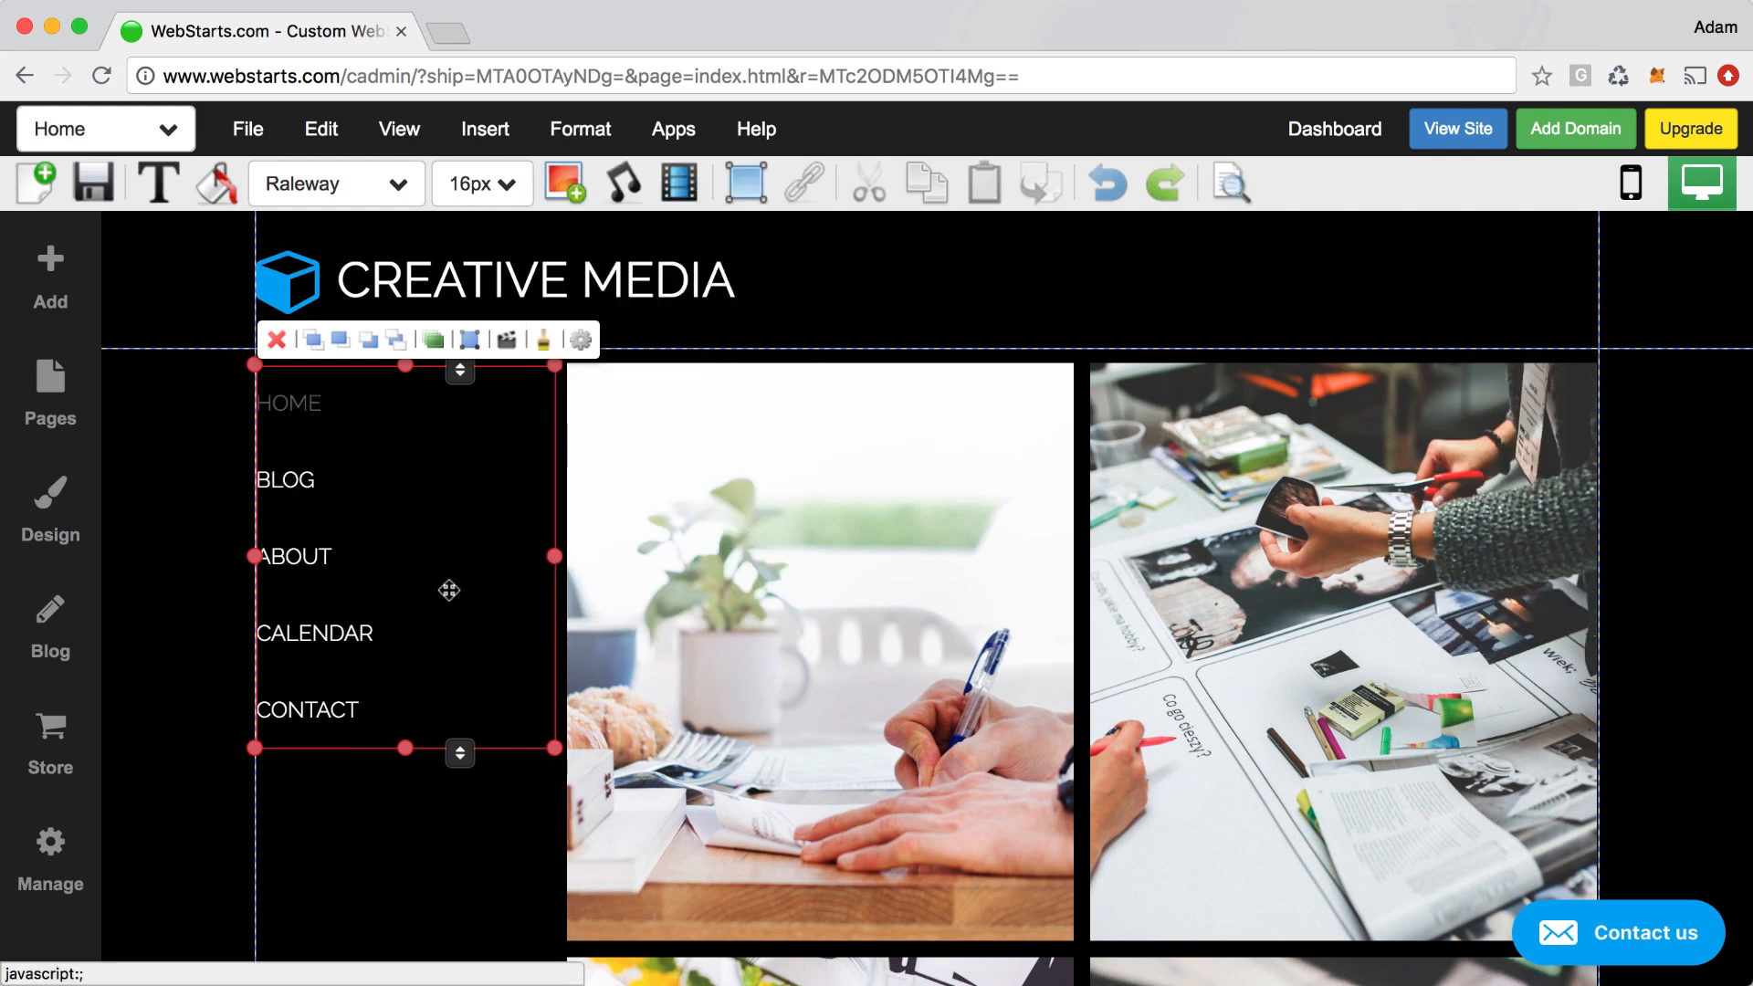
left_click(396, 818)
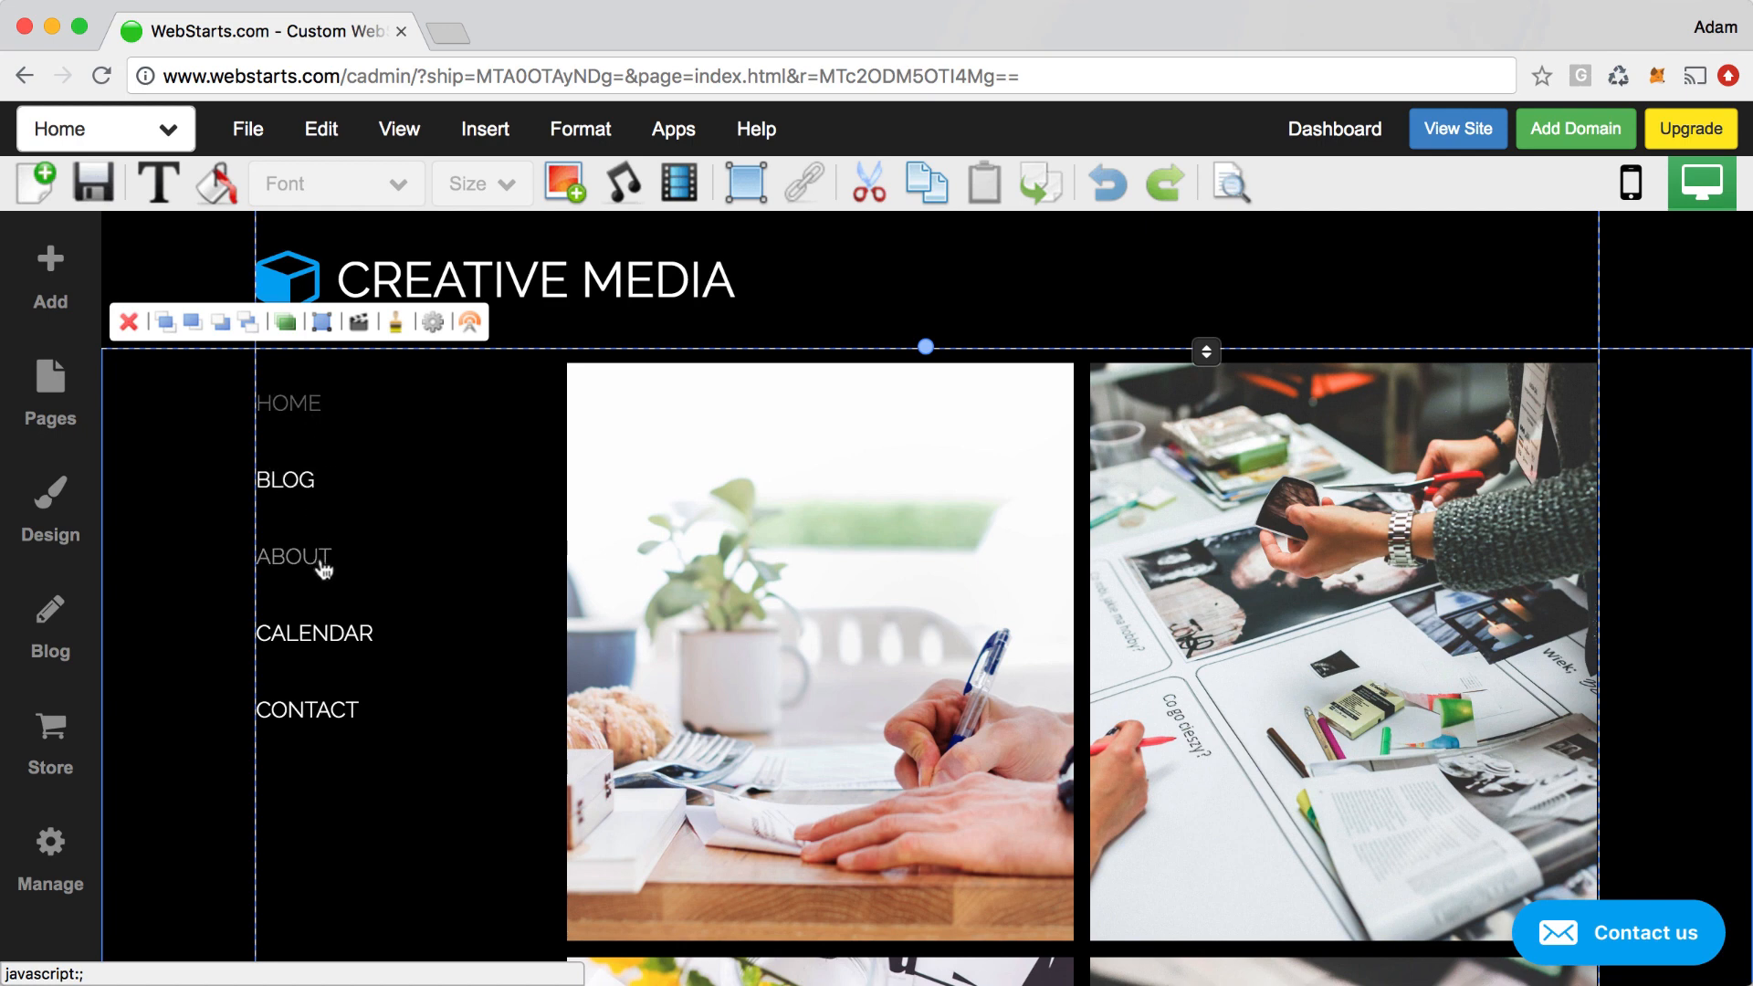
- Nudge the vertical menu slightly upward and save the home page, declining to share the website
left_click(334, 712)
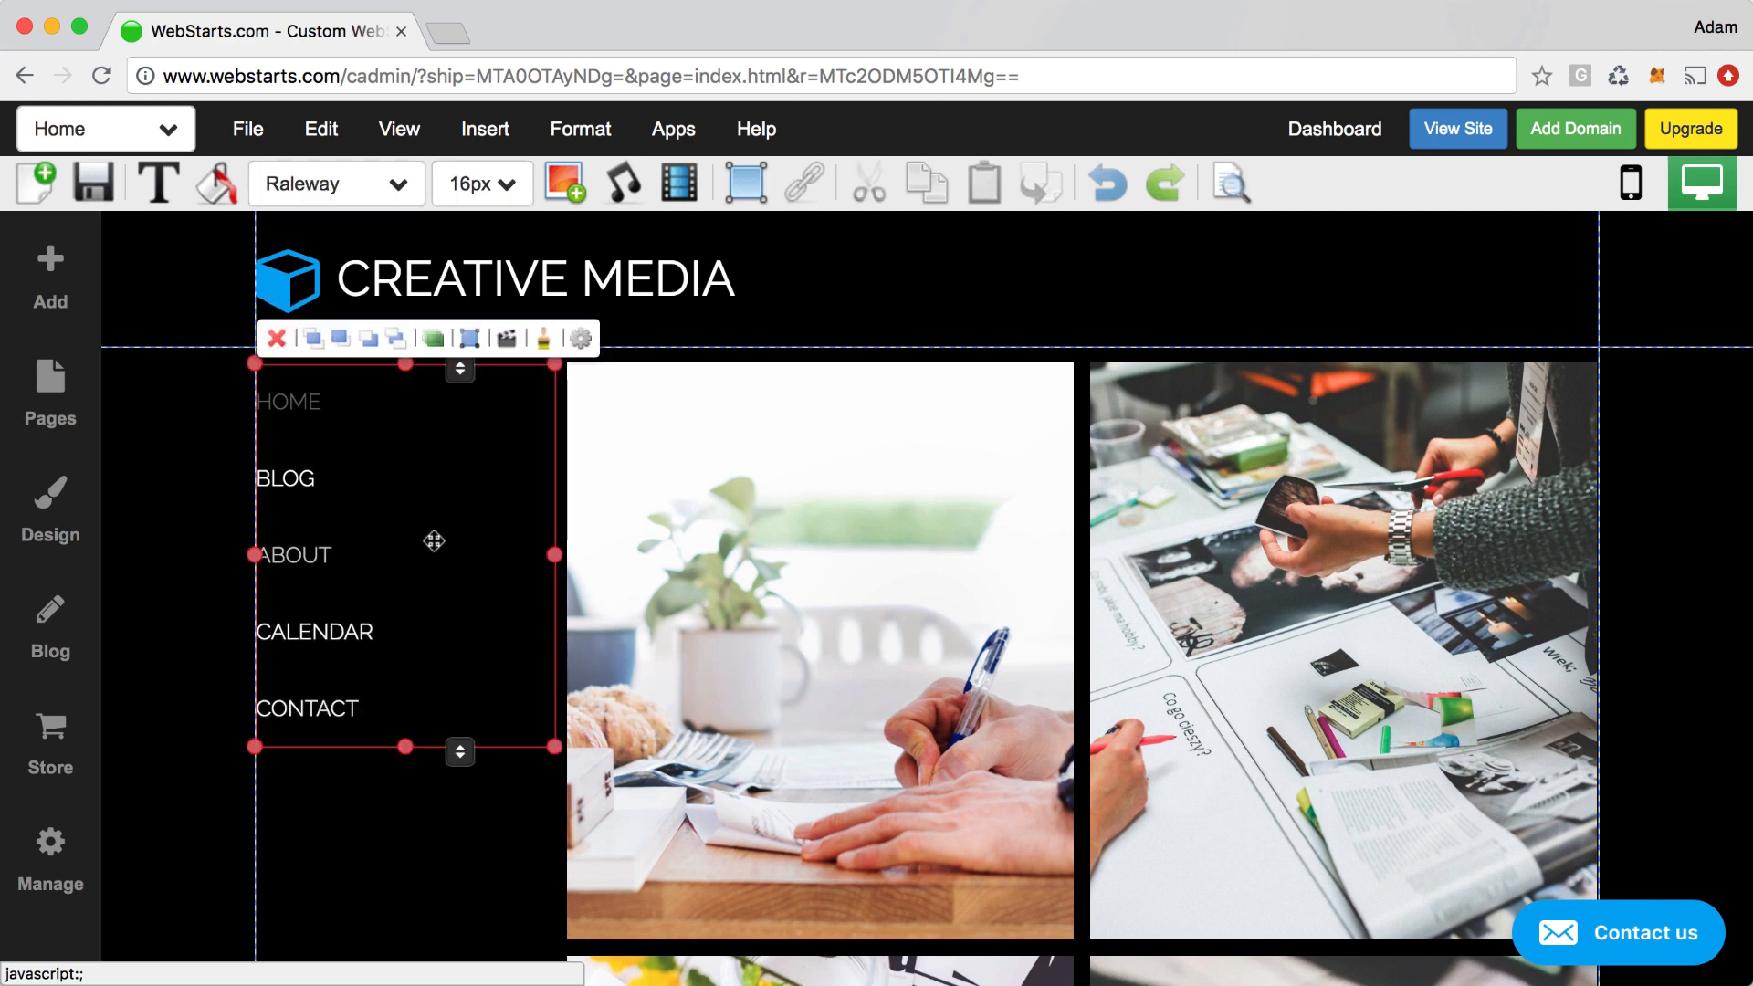
left_click_drag(434, 542, 434, 538)
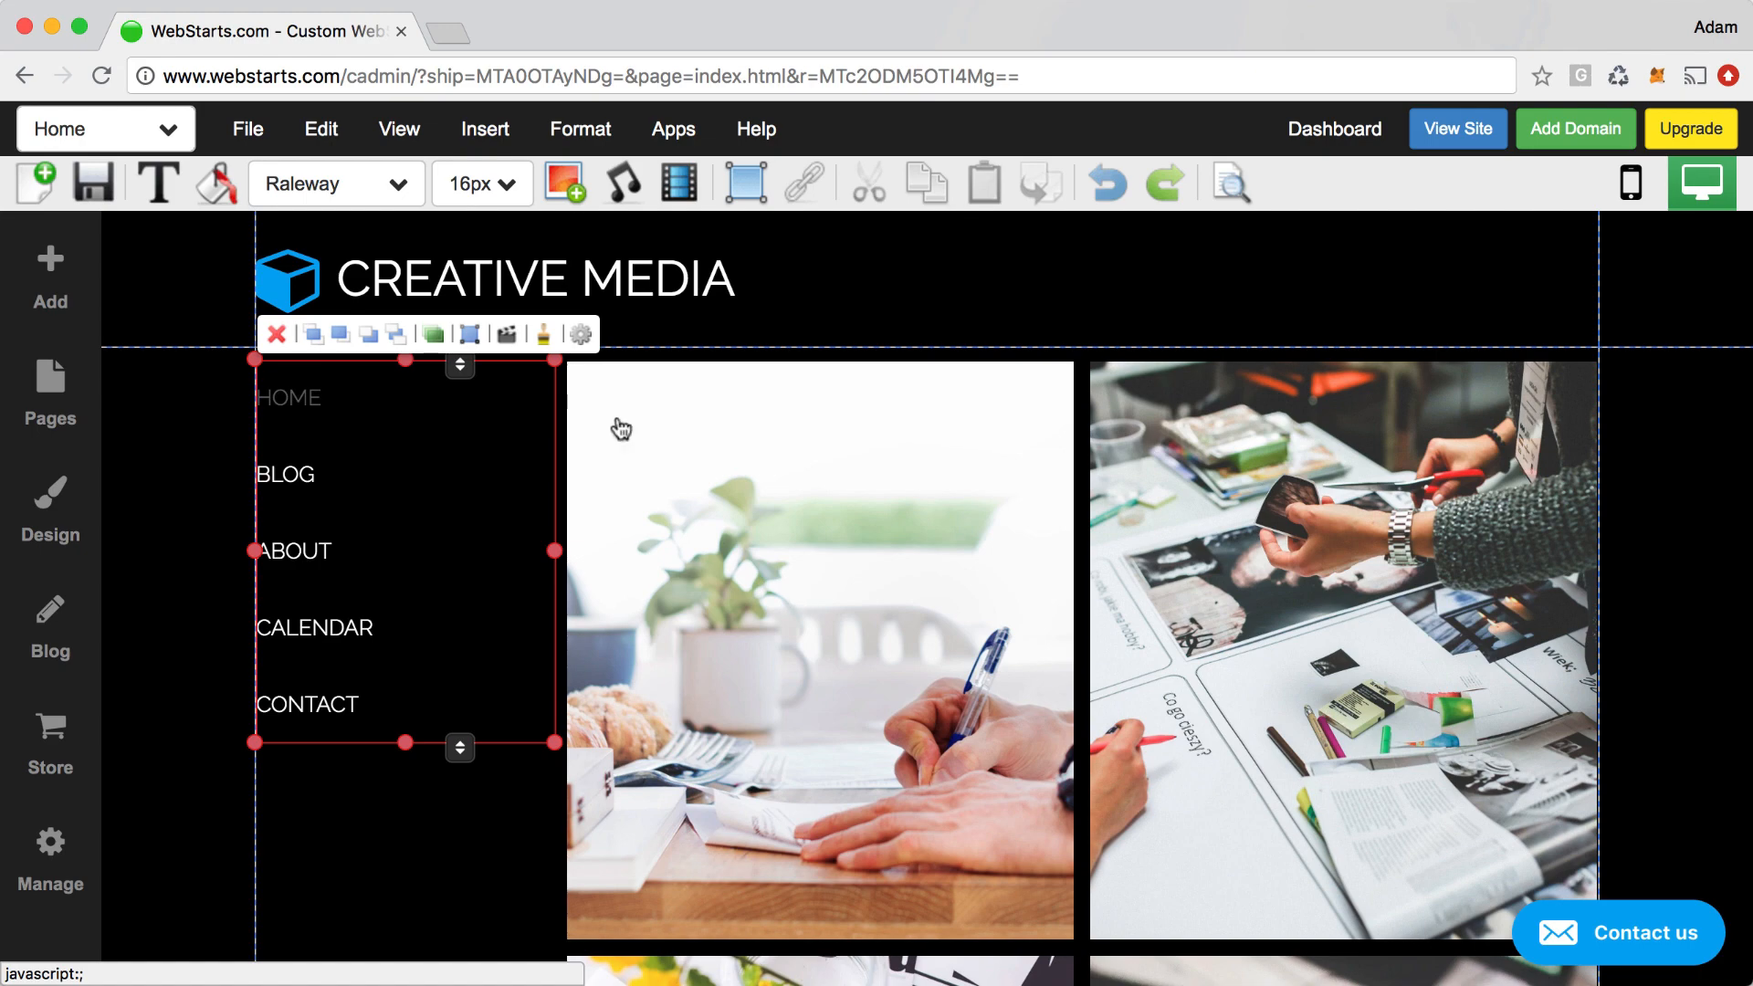
left_click(93, 182)
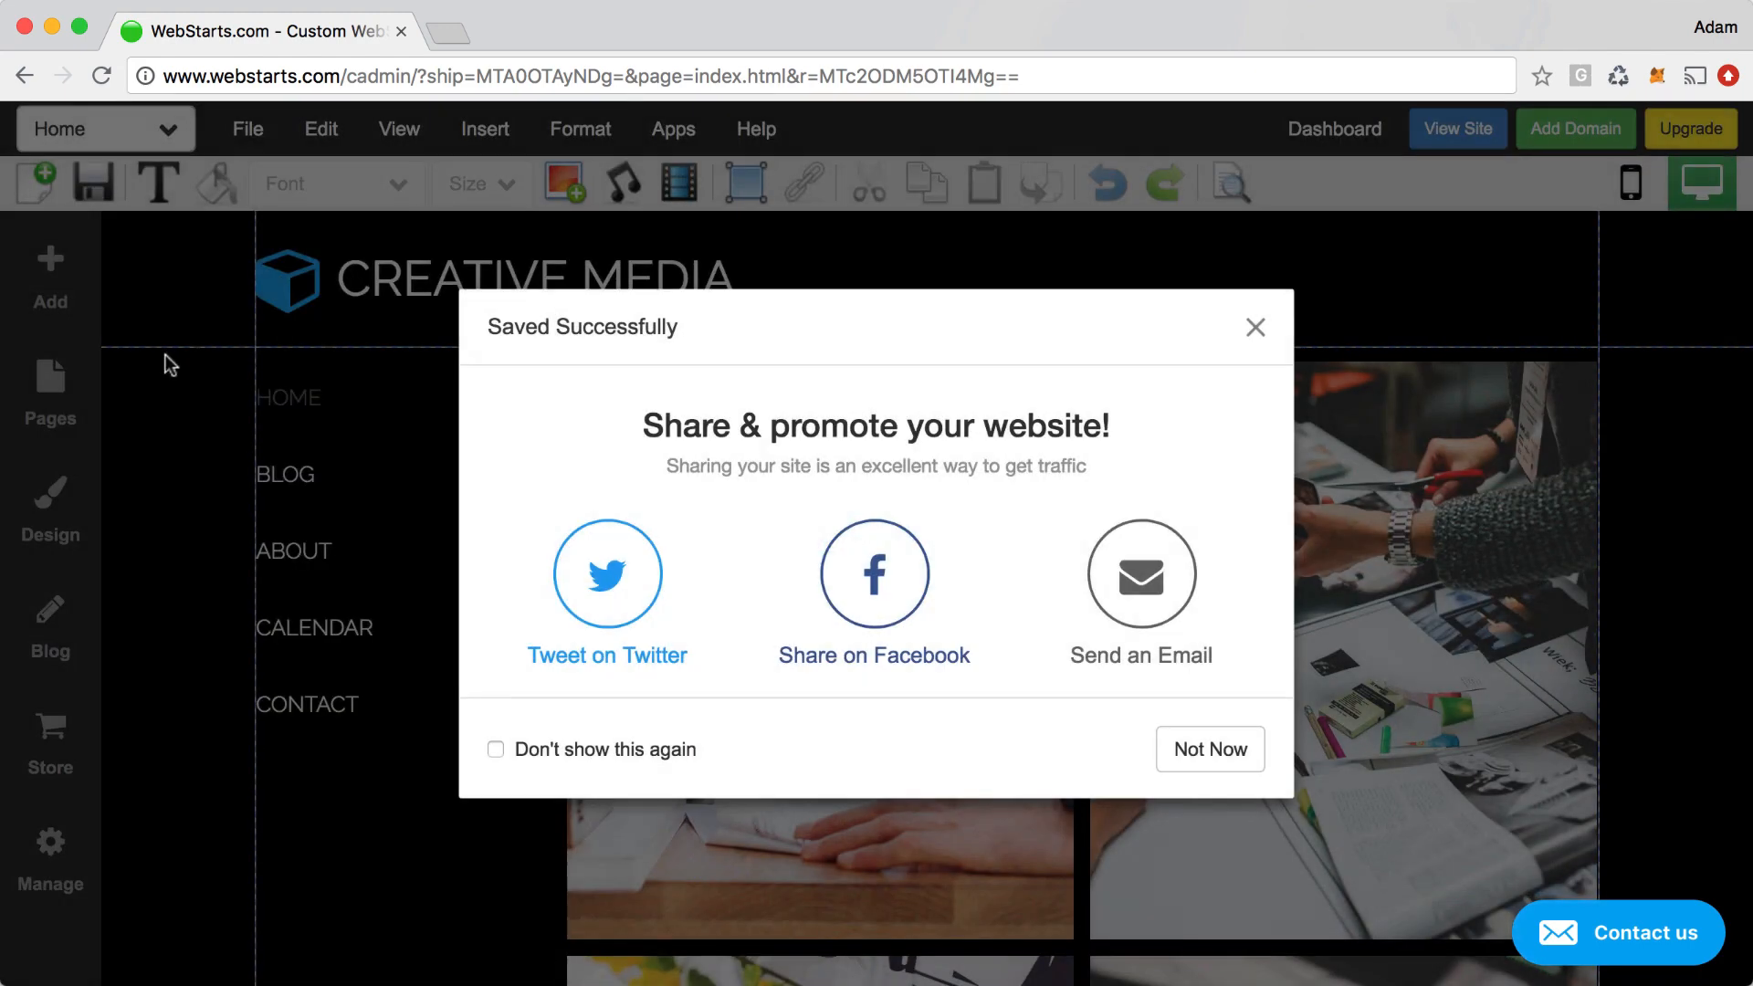
left_click(1207, 762)
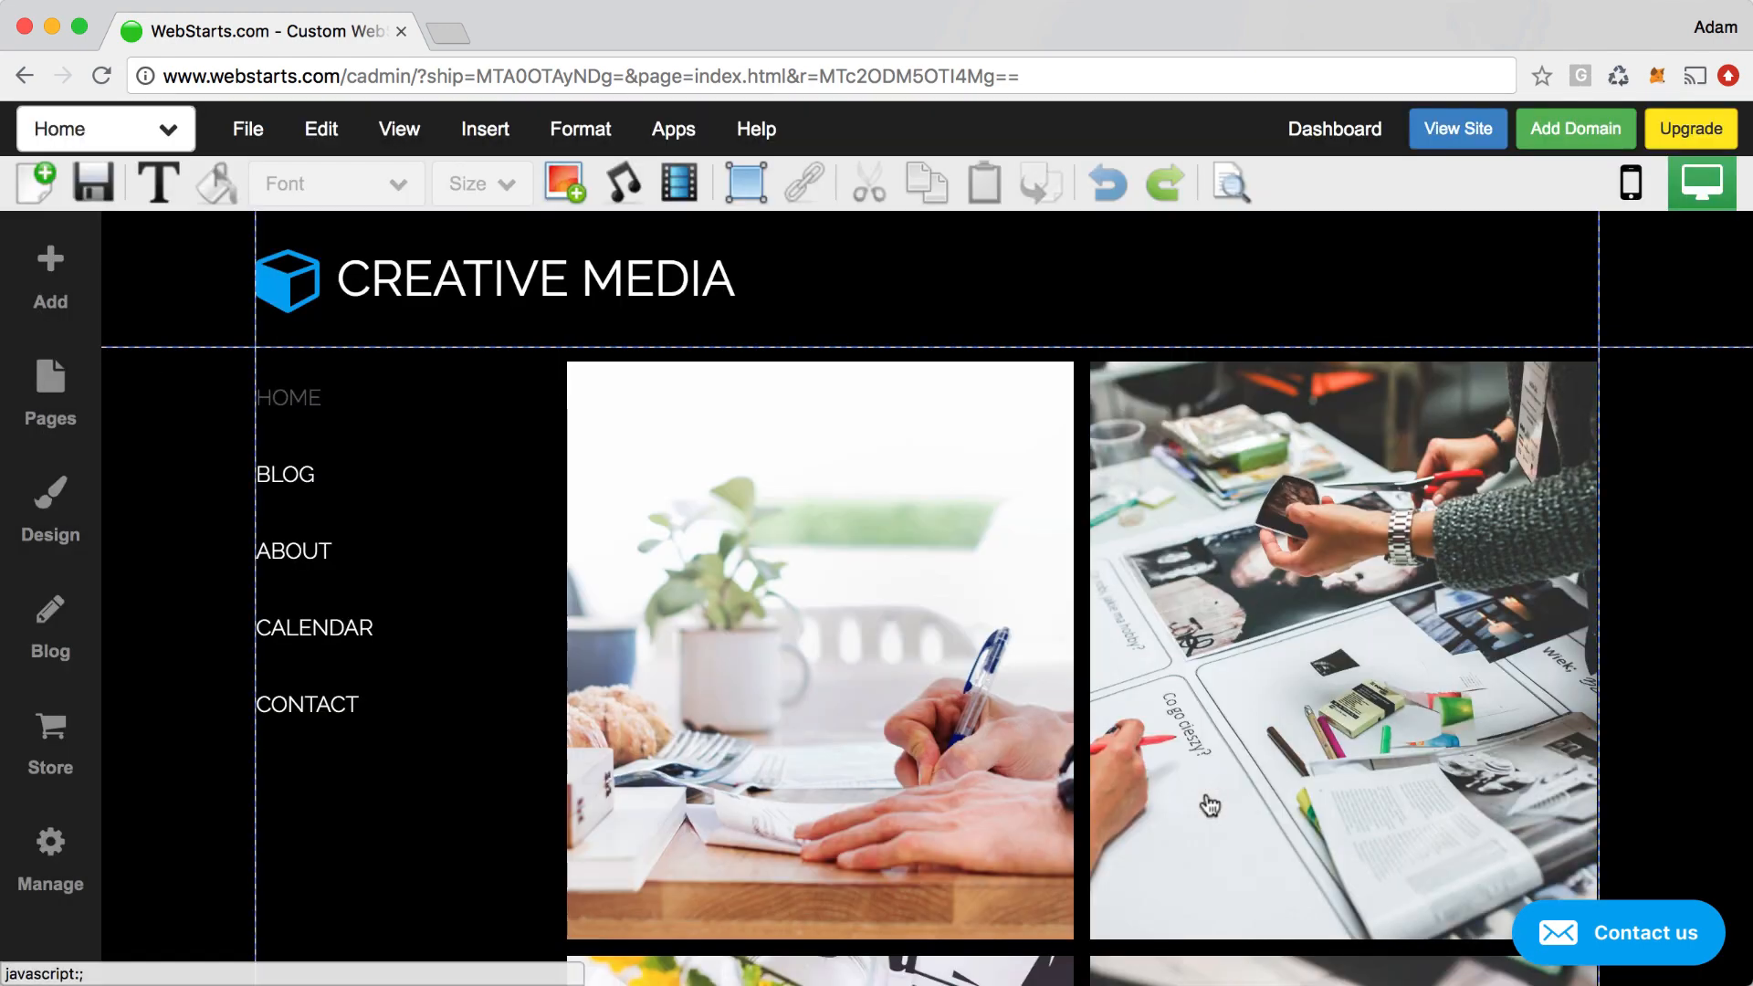
- View the published site, examine how the vertical menu sits on the About page, and return to the editor
left_click(1470, 137)
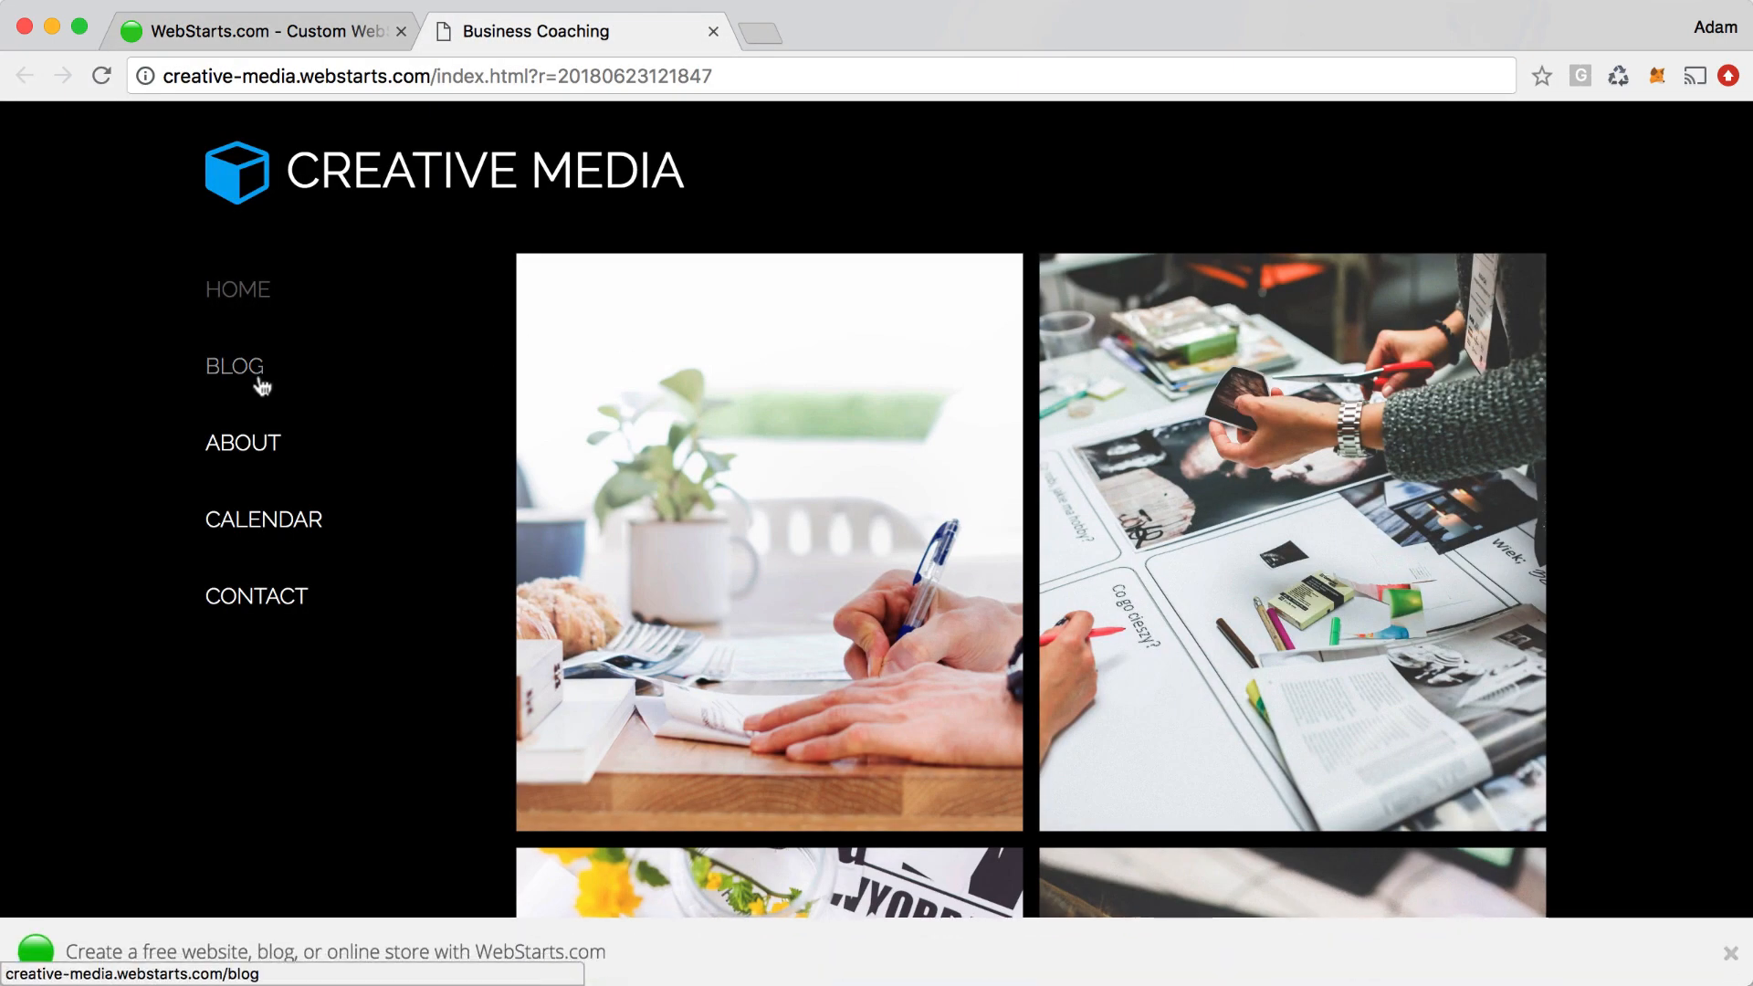
left_click(243, 444)
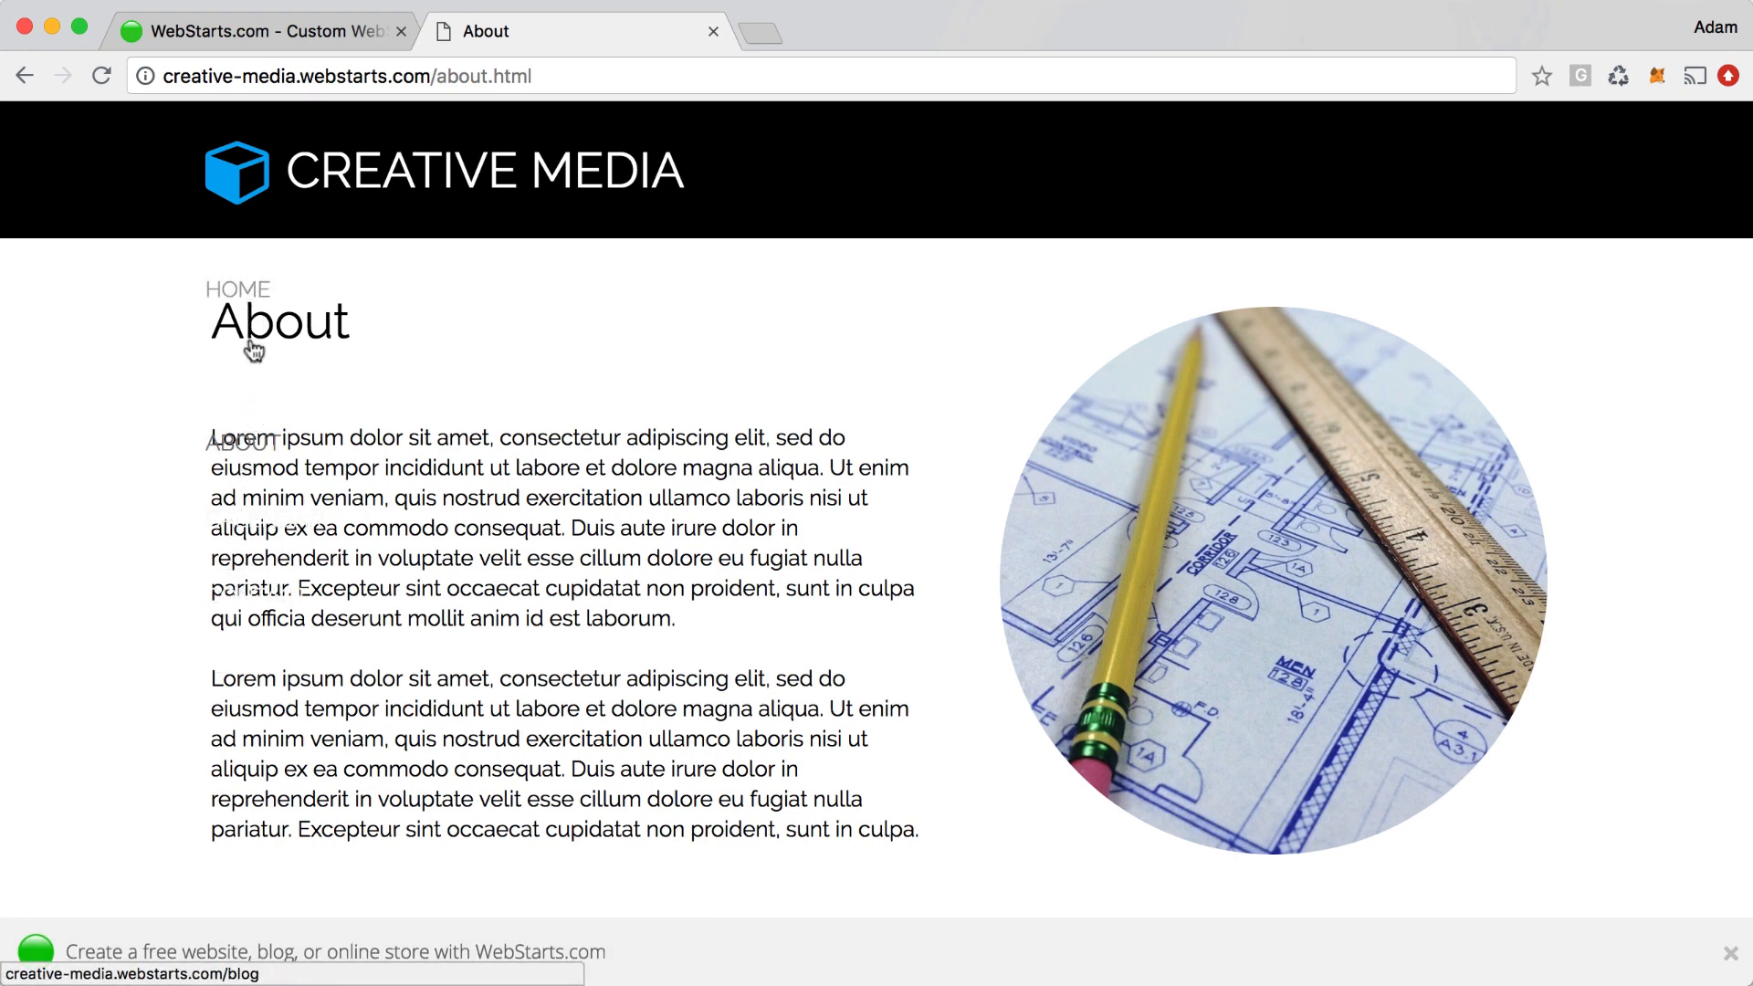
left_click(713, 32)
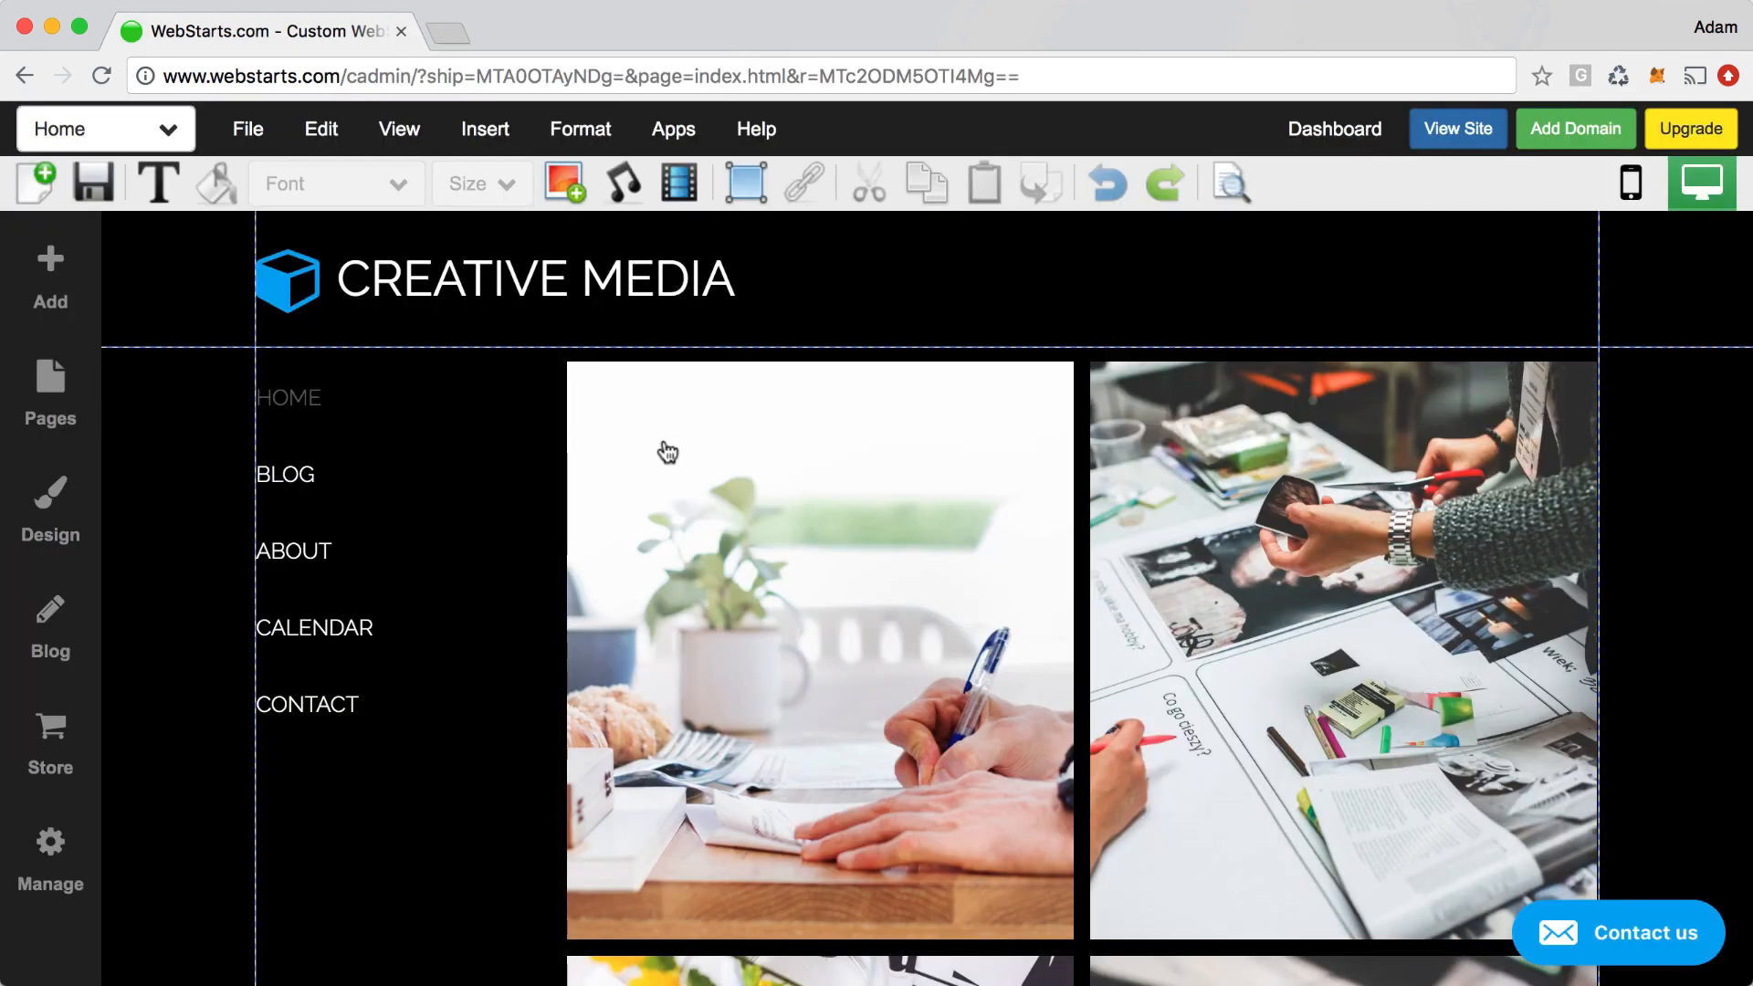
- Open the About page for editing and delete its round blueprint image
left_click(161, 133)
left_click(159, 176)
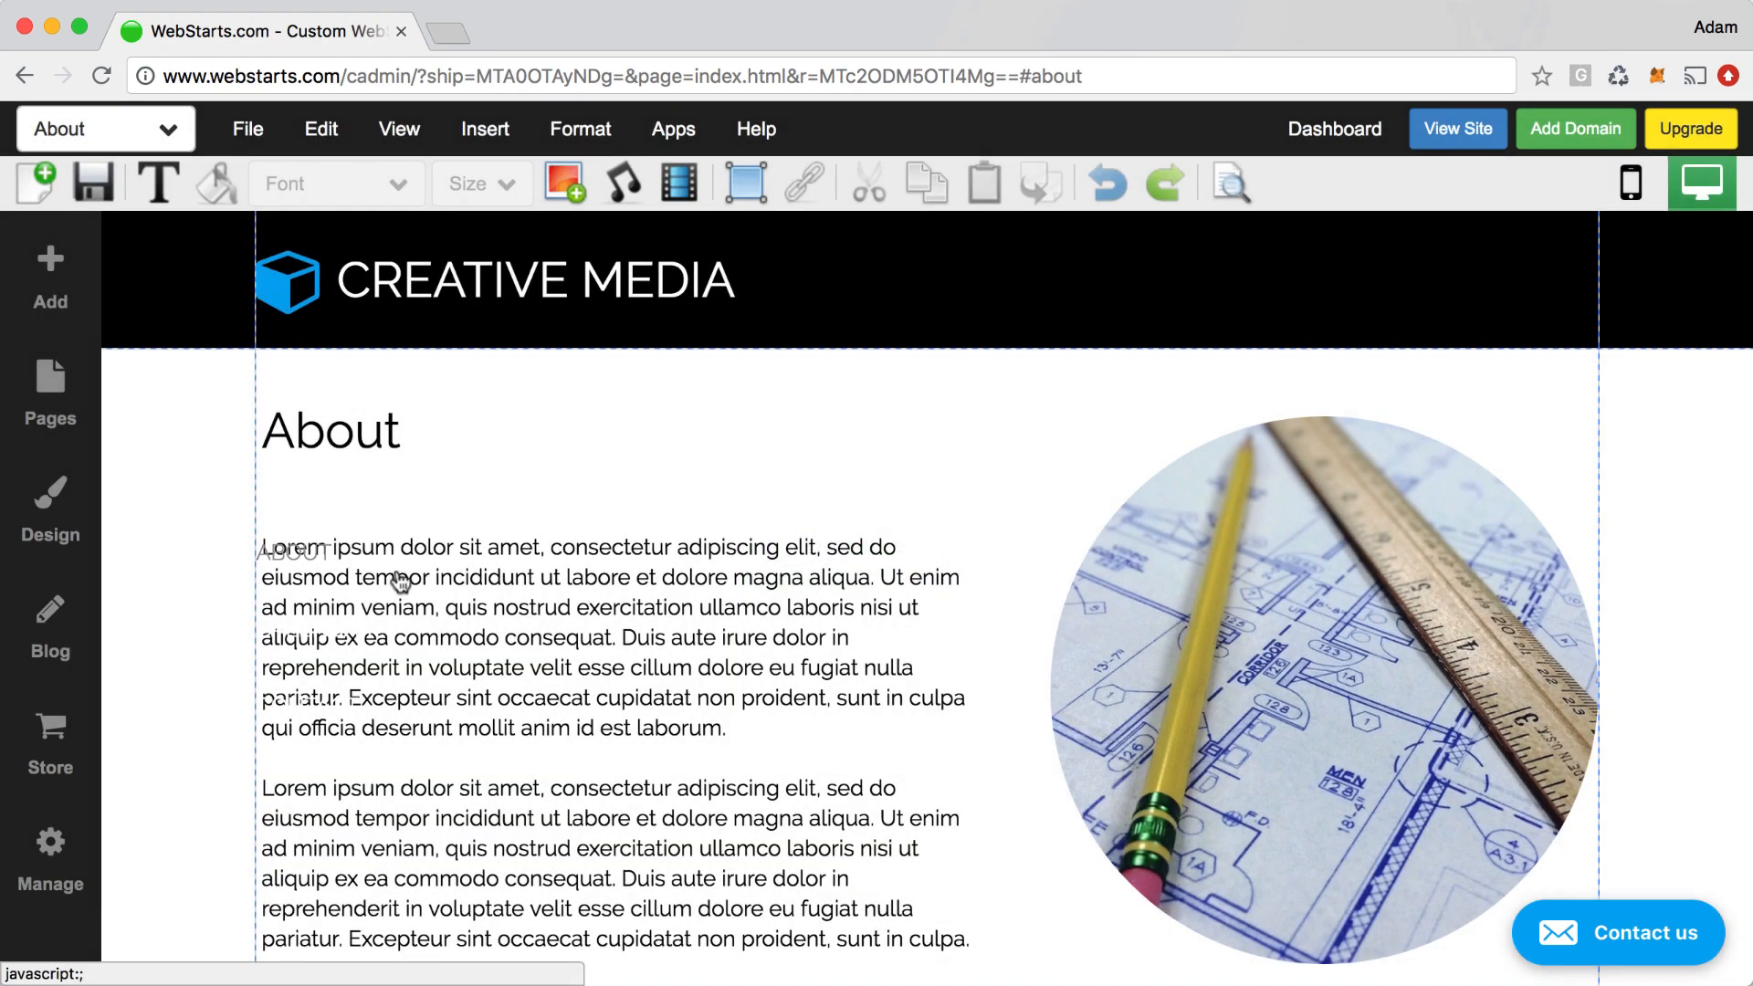
left_click(1253, 690)
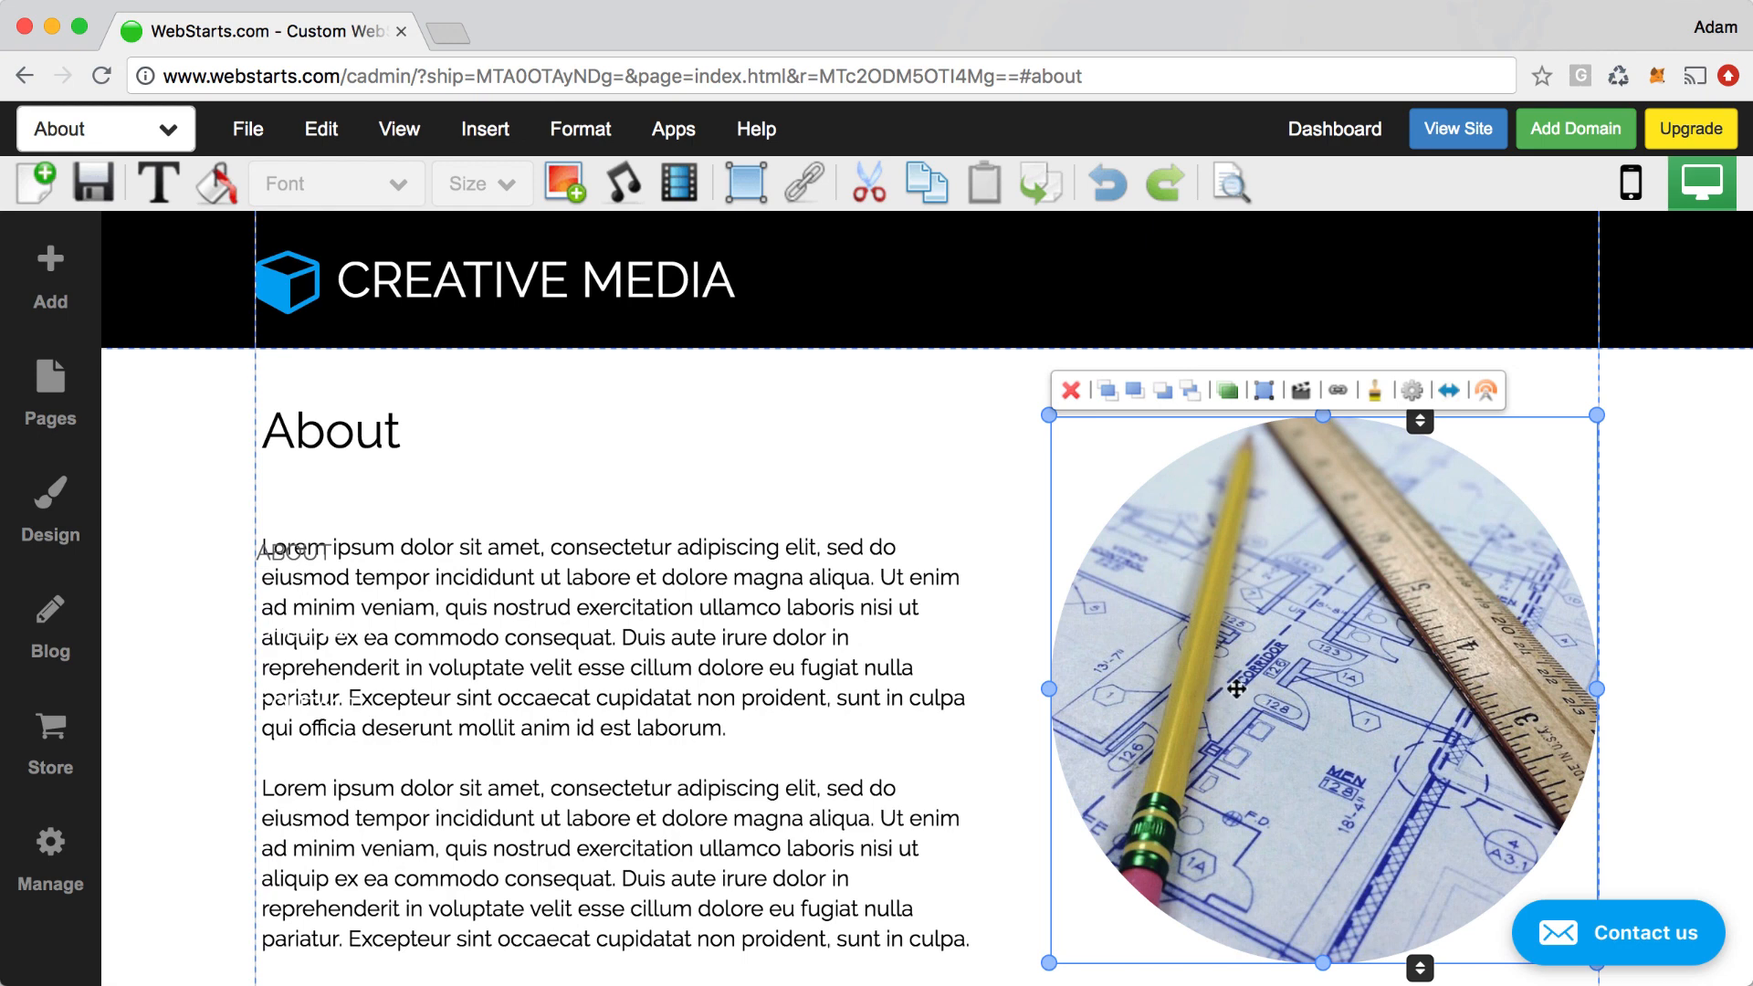
left_click(1071, 390)
- Move the About heading and text block rightward, clear of the vertical menu
left_click(776, 694)
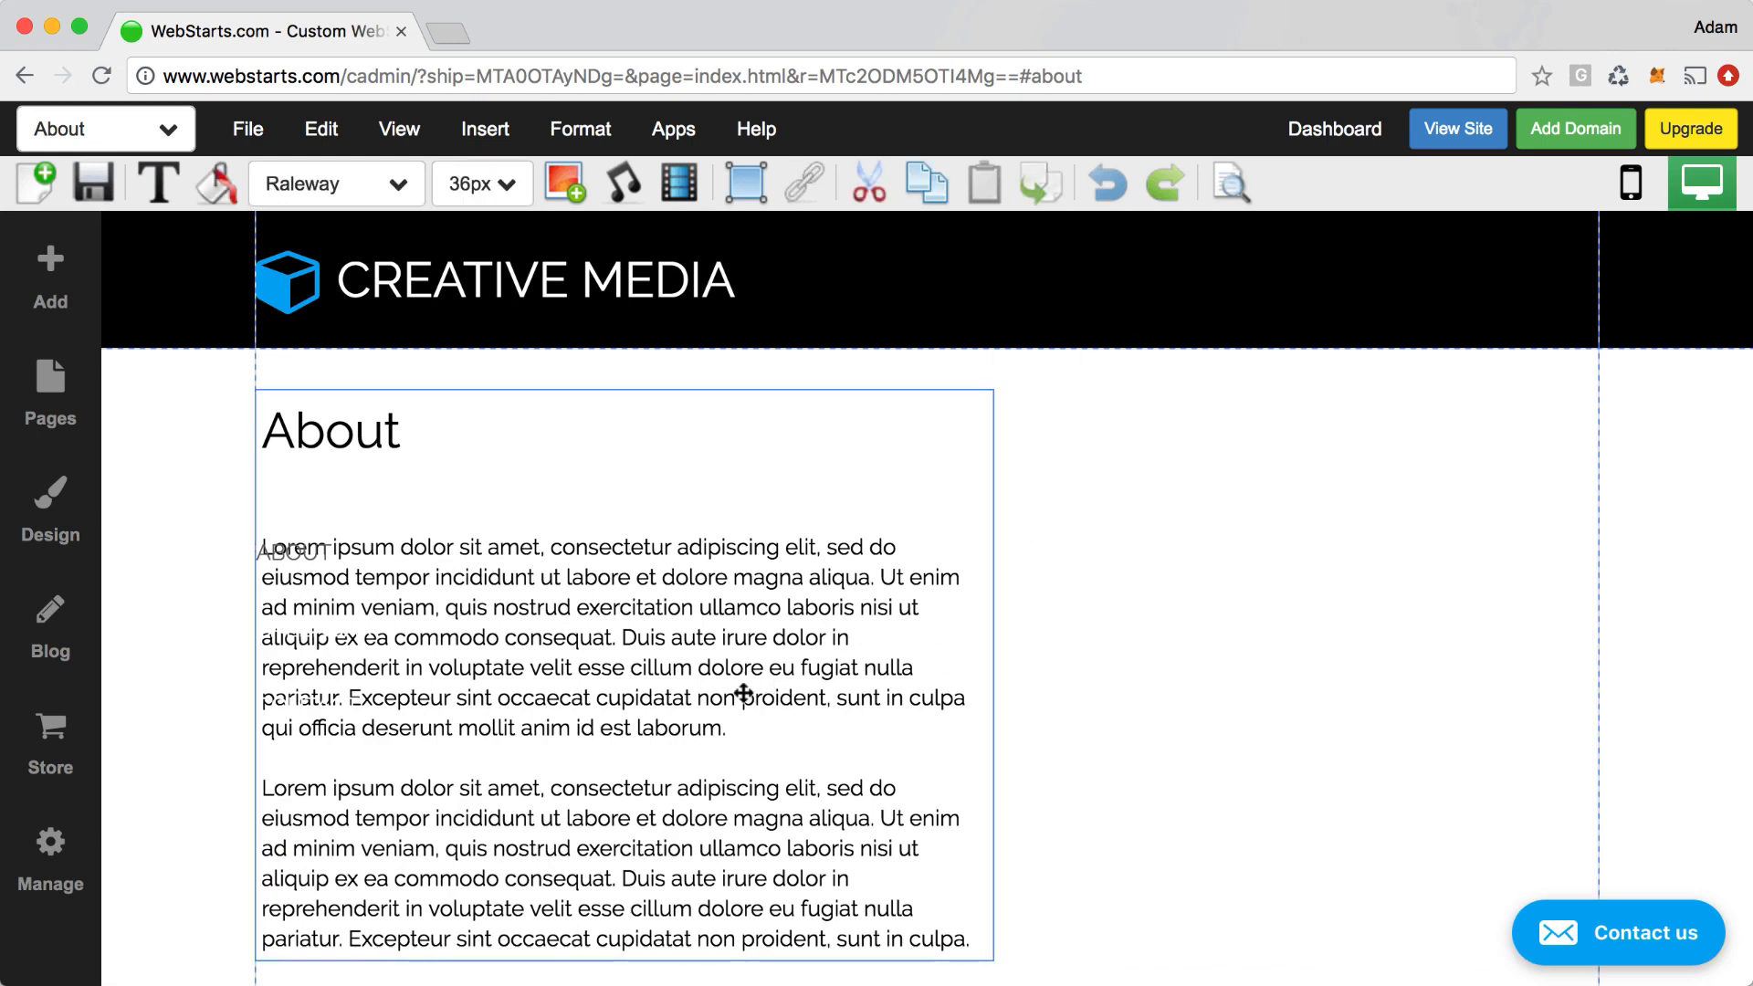
left_click_drag(776, 694, 1111, 732)
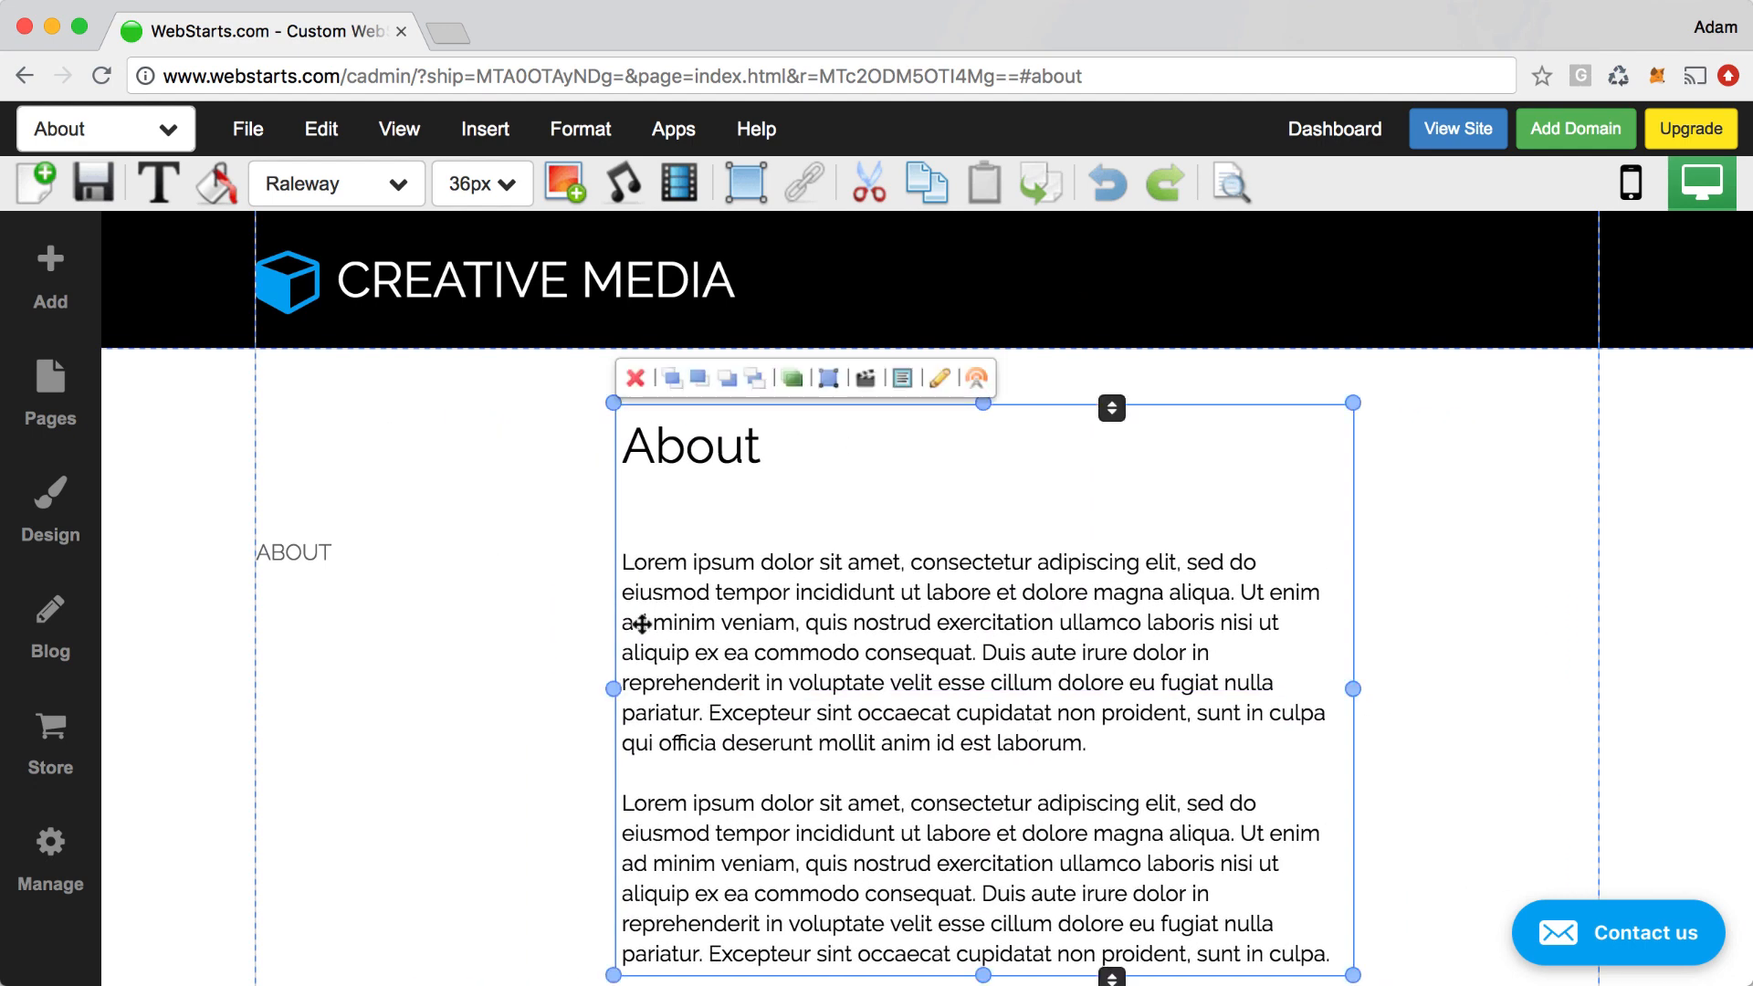
- Move the About text block up beside the vertical menu and widen it to the page's right guide
left_click(364, 579)
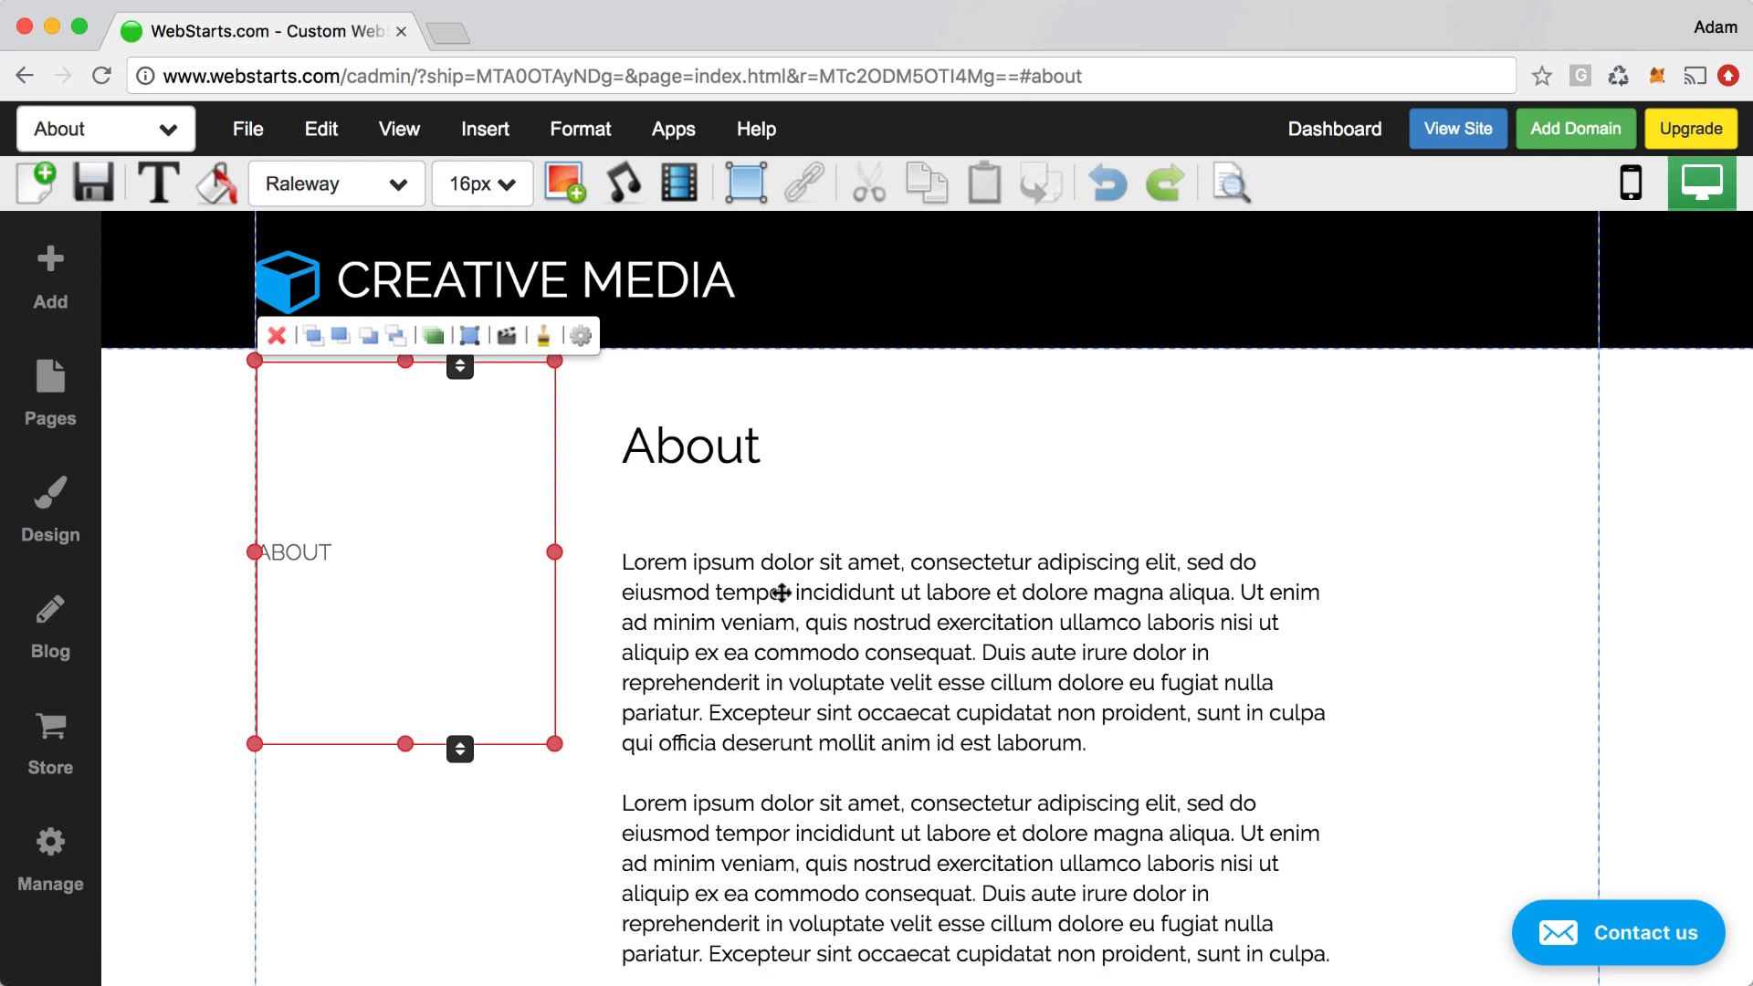
left_click(779, 646)
left_click_drag(779, 645, 723, 629)
left_click_drag(1297, 646, 1567, 649)
left_click(1557, 652)
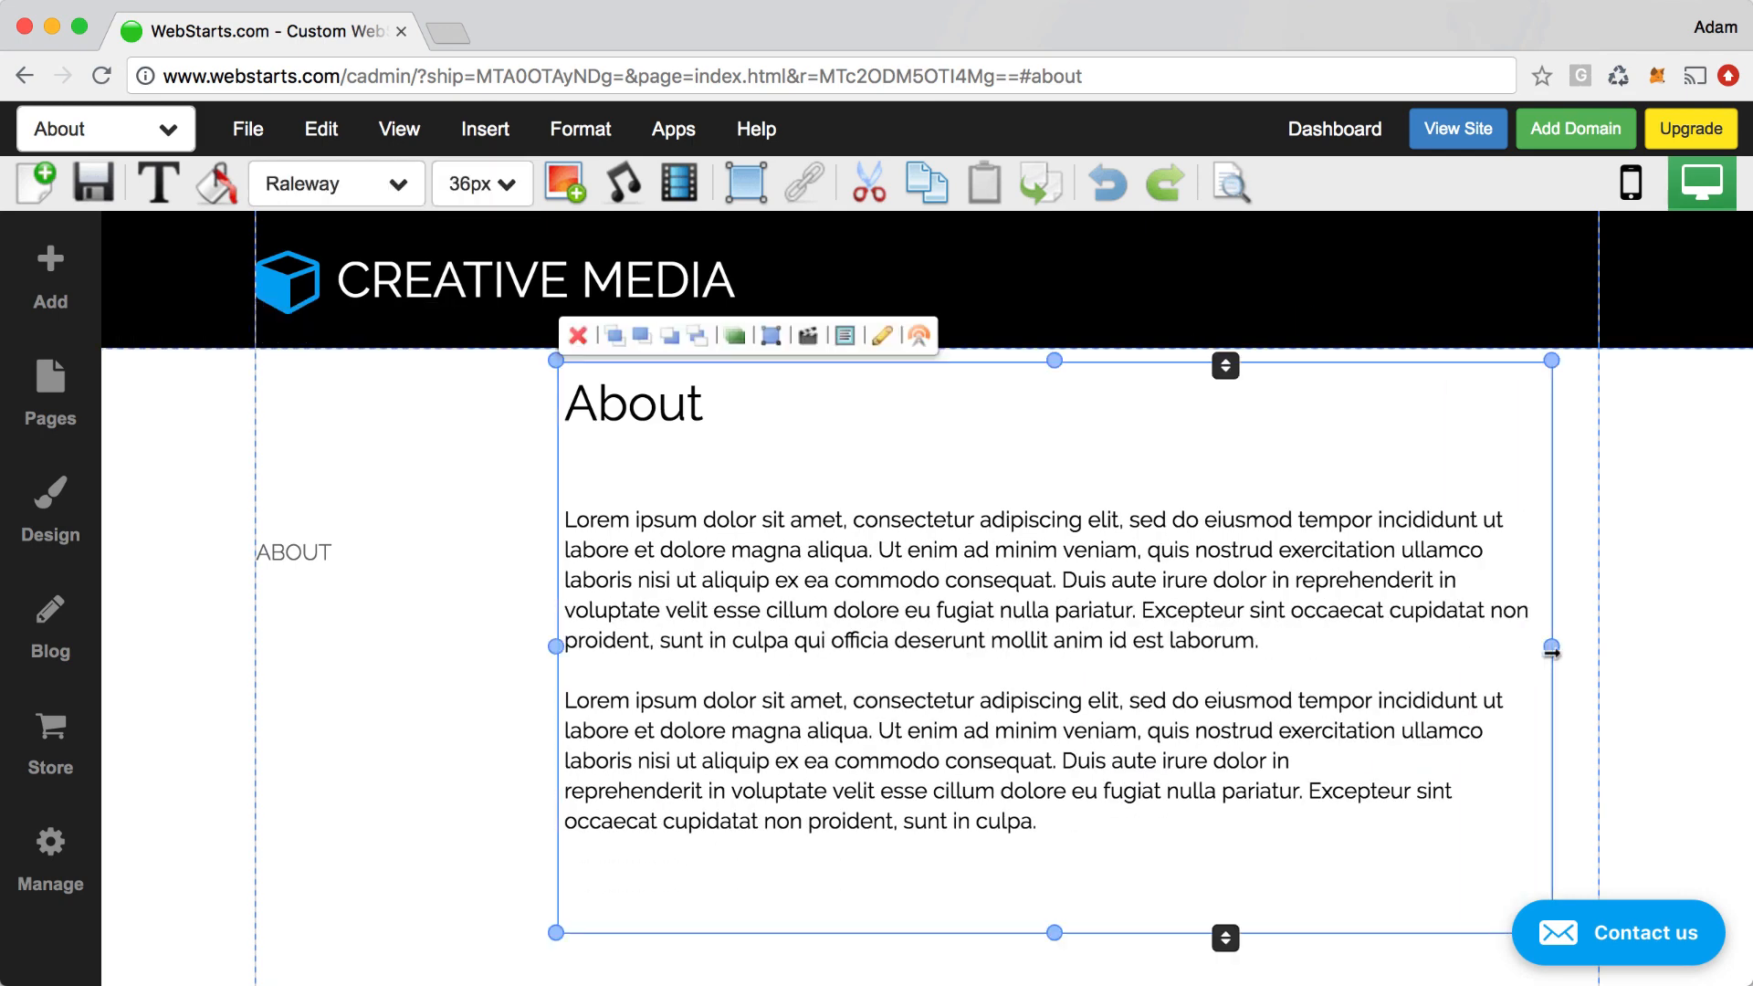
left_click_drag(1555, 650, 1600, 645)
left_click_drag(1051, 600, 1048, 600)
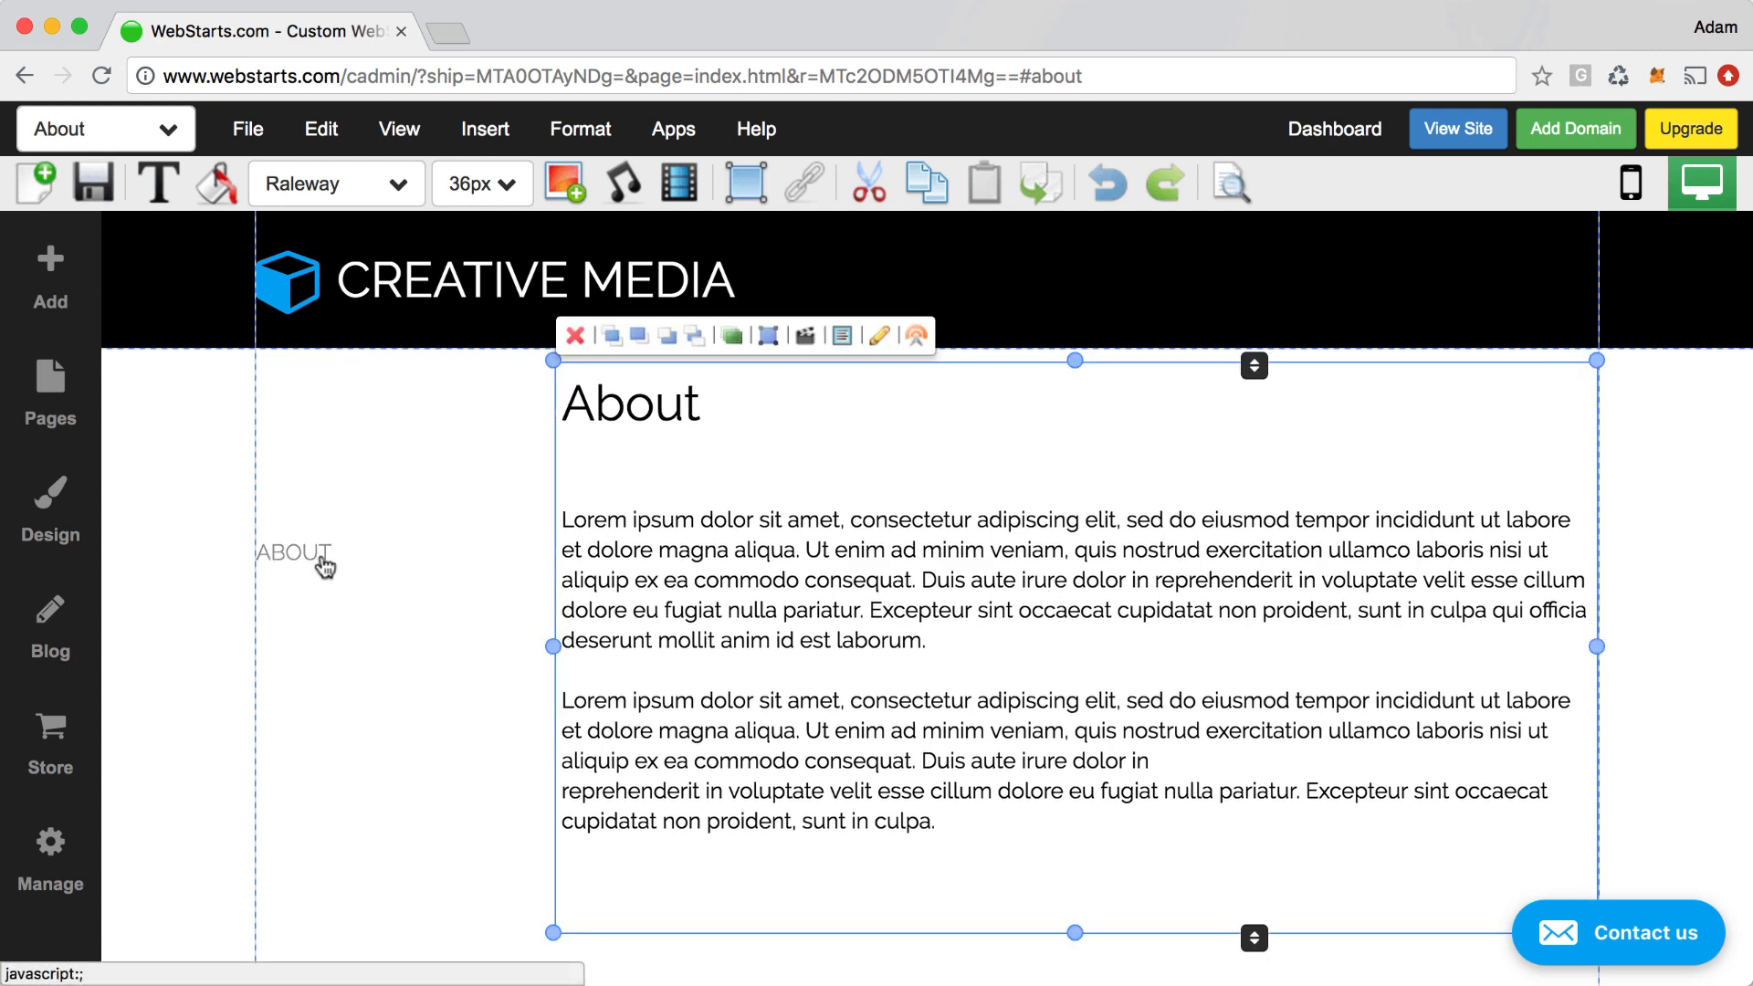
- Set the vertical menu's standard text color to a medium gray from the site colors
left_click(423, 533)
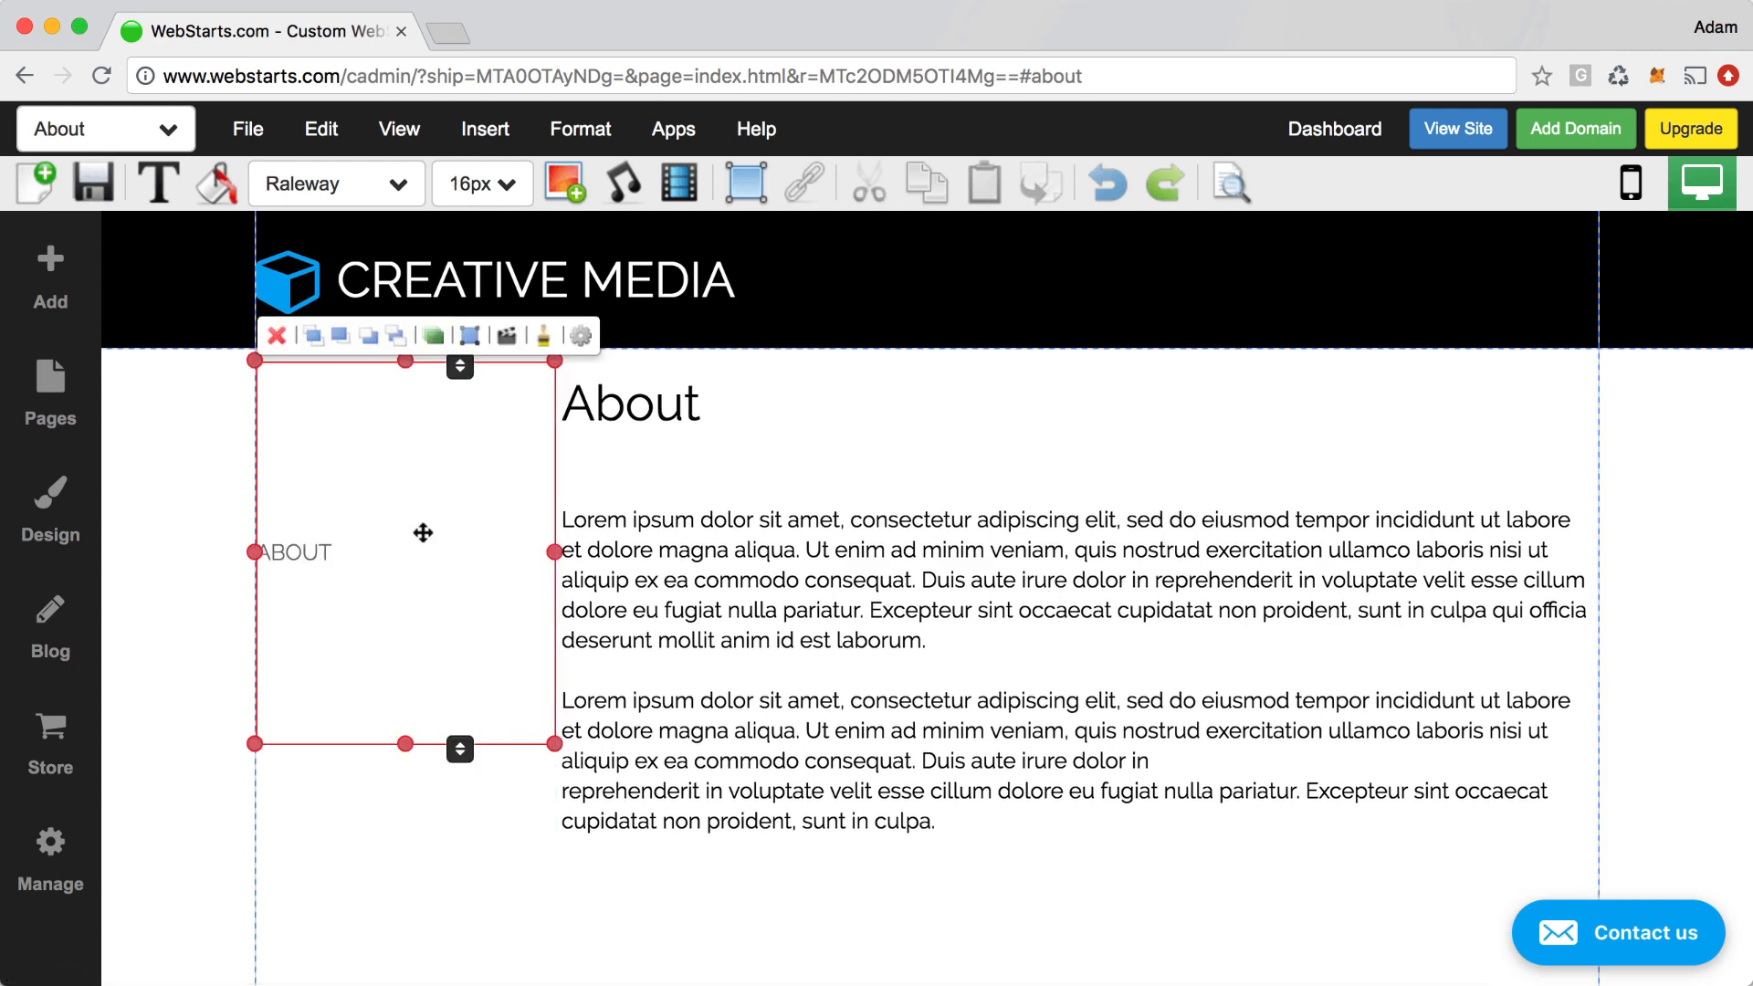
left_click(431, 824)
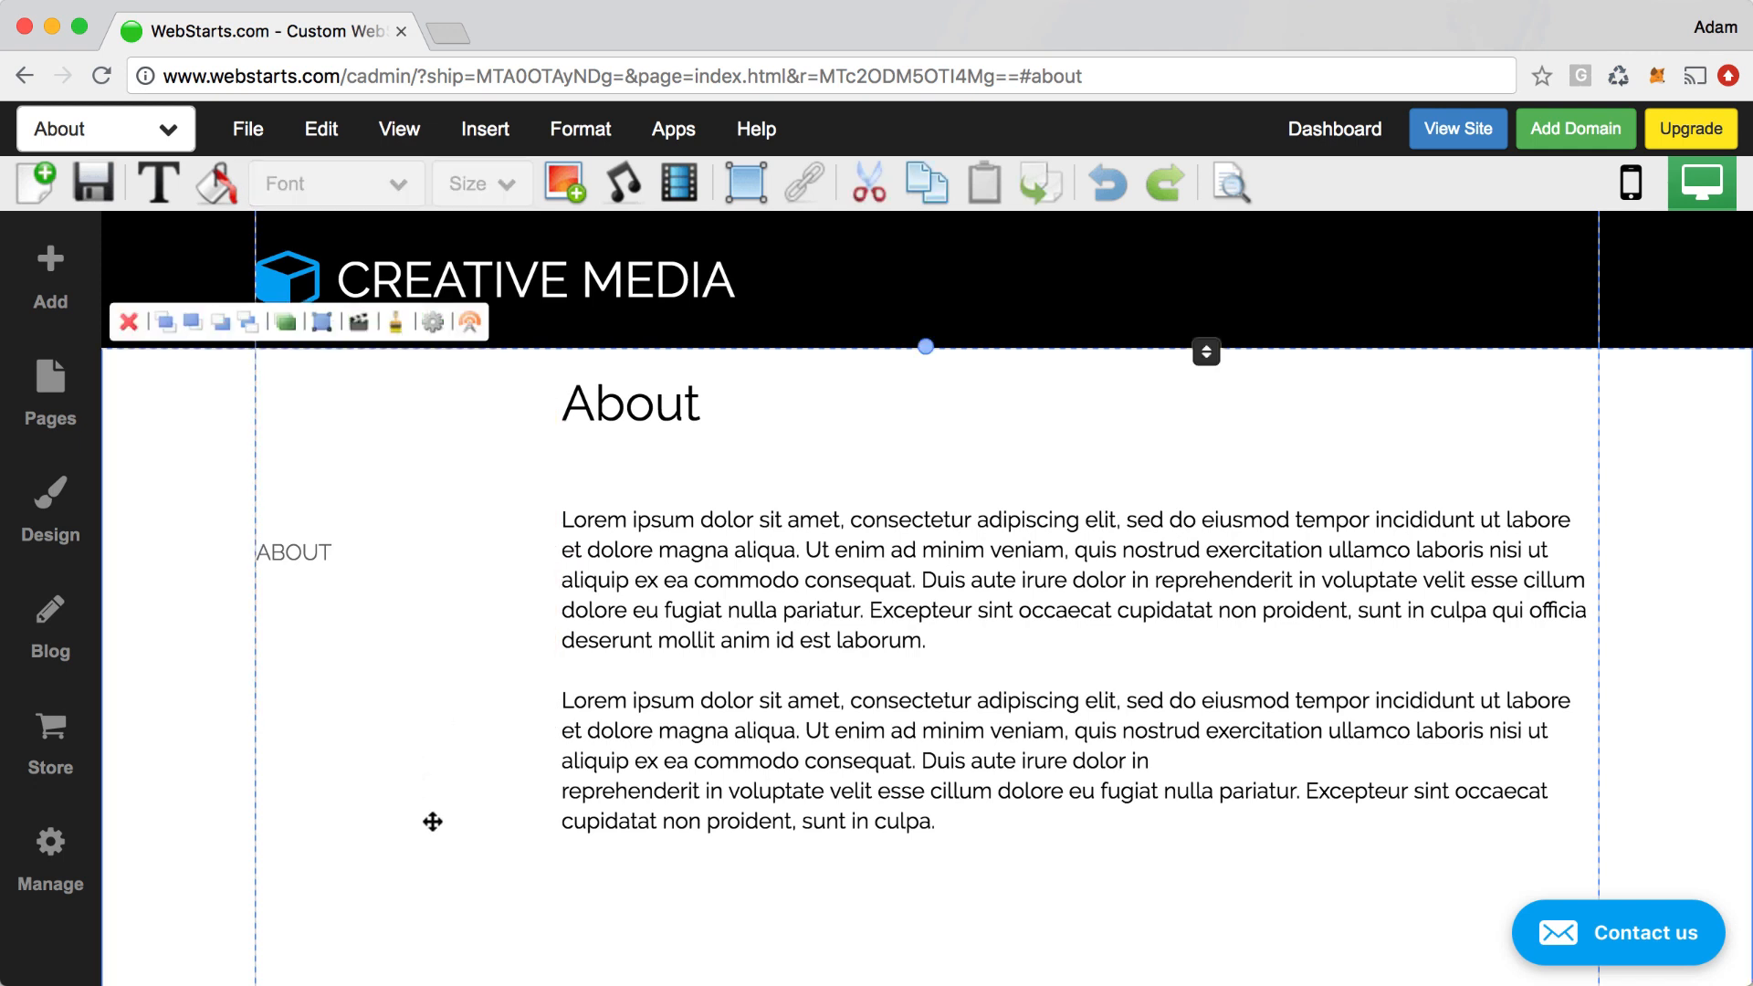
left_click(387, 533)
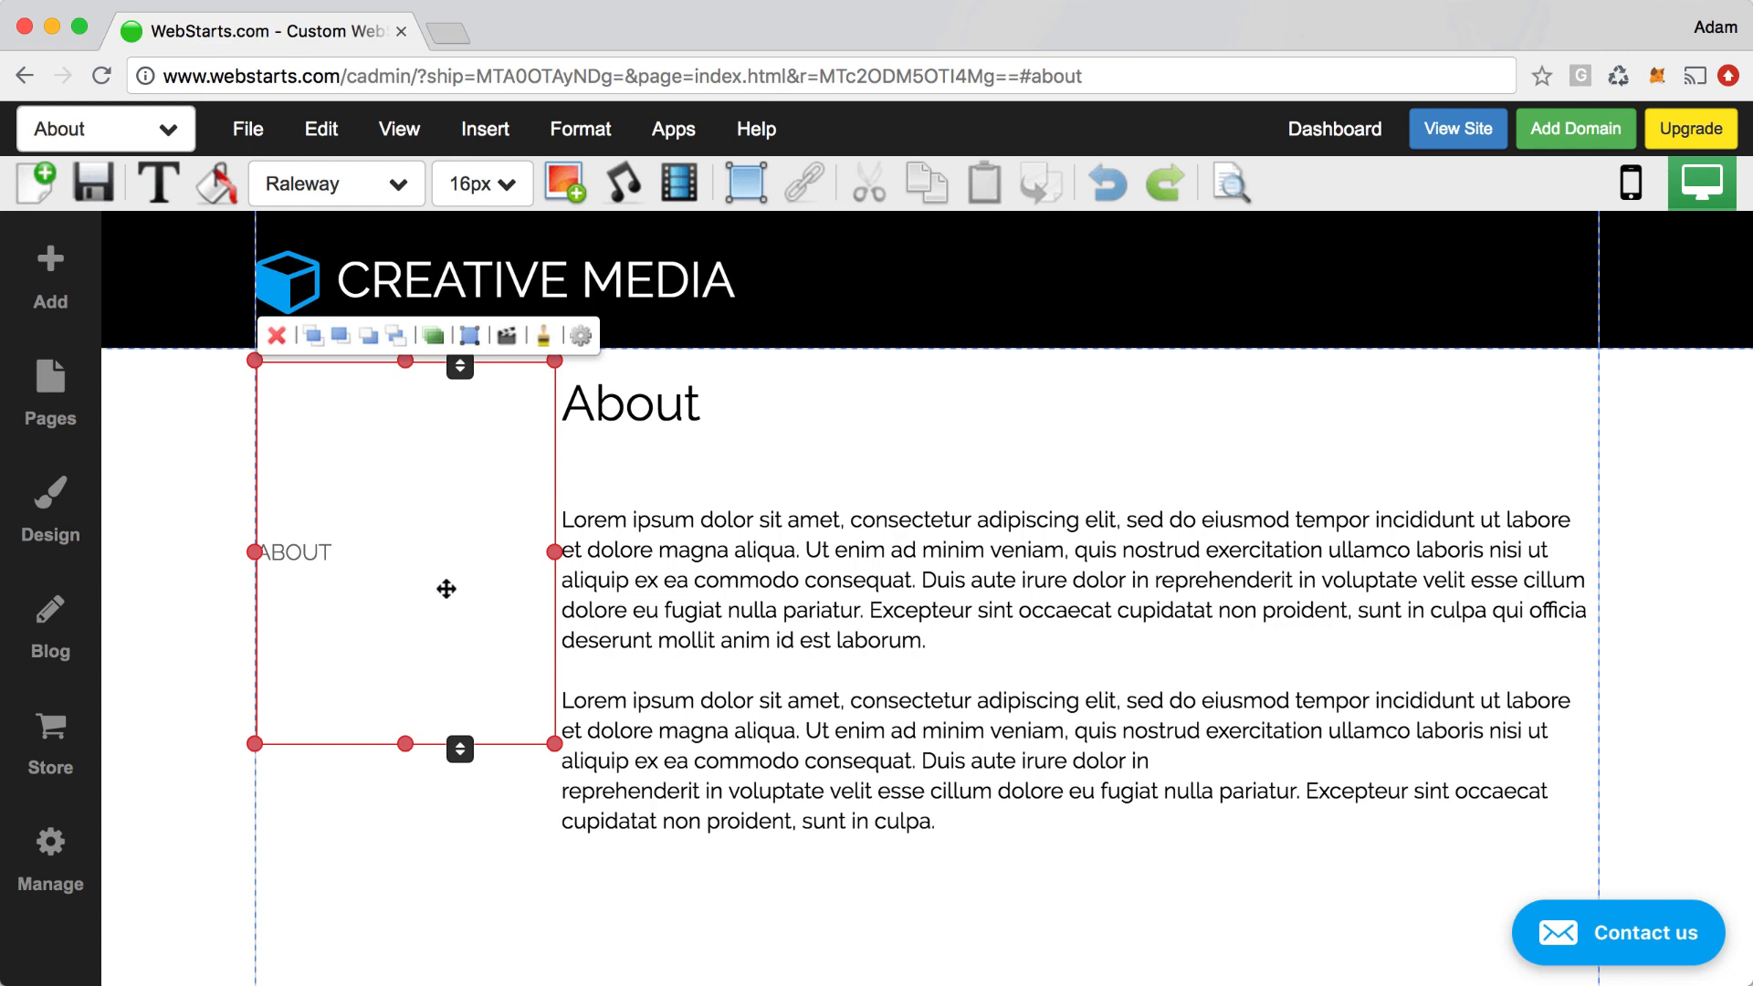
left_click(228, 207)
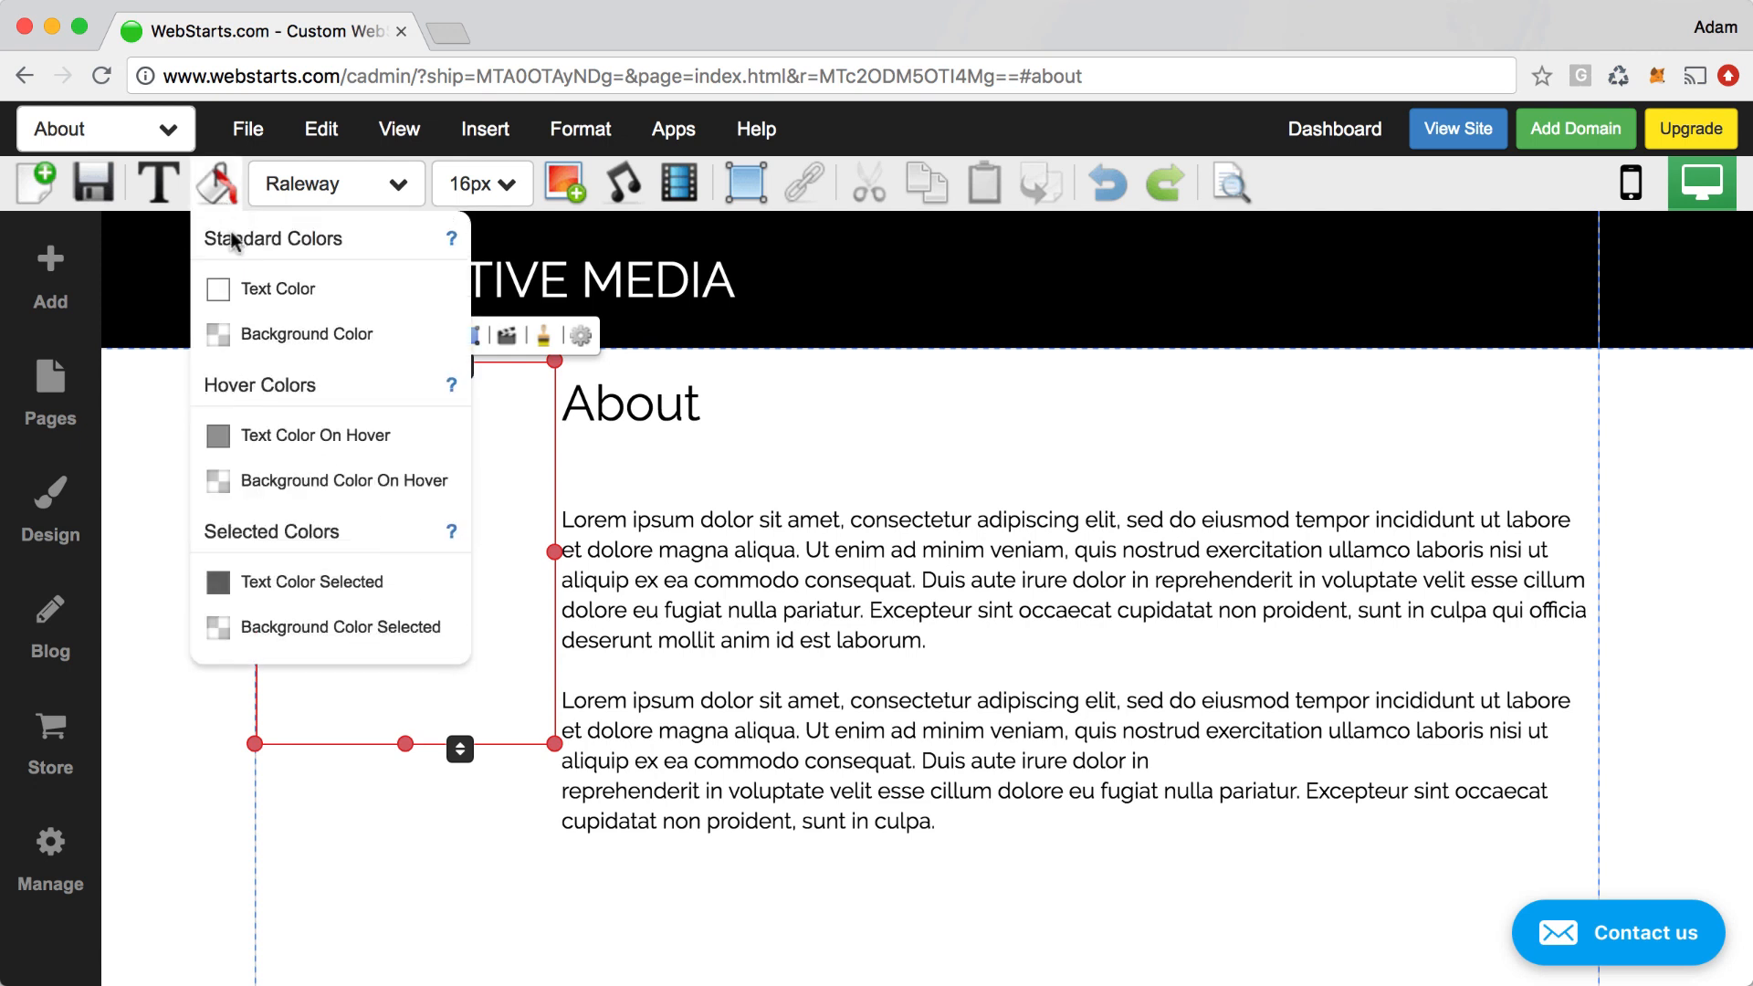
left_click(234, 284)
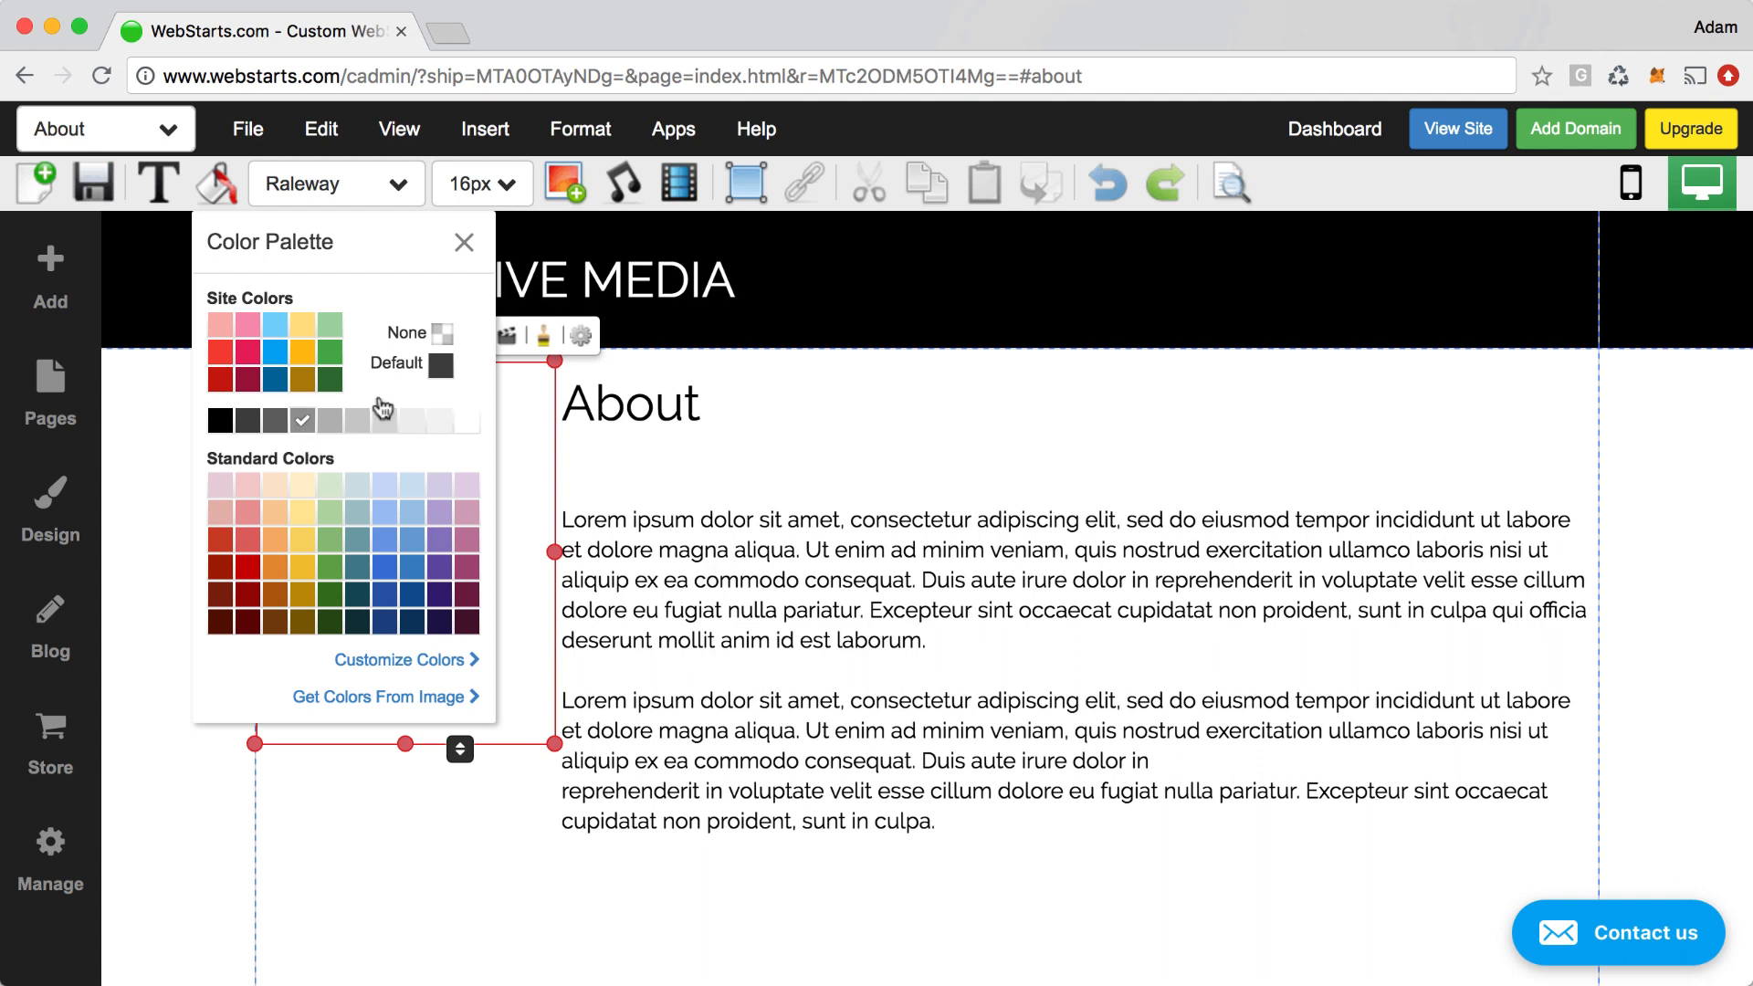
left_click(465, 244)
left_click(737, 447)
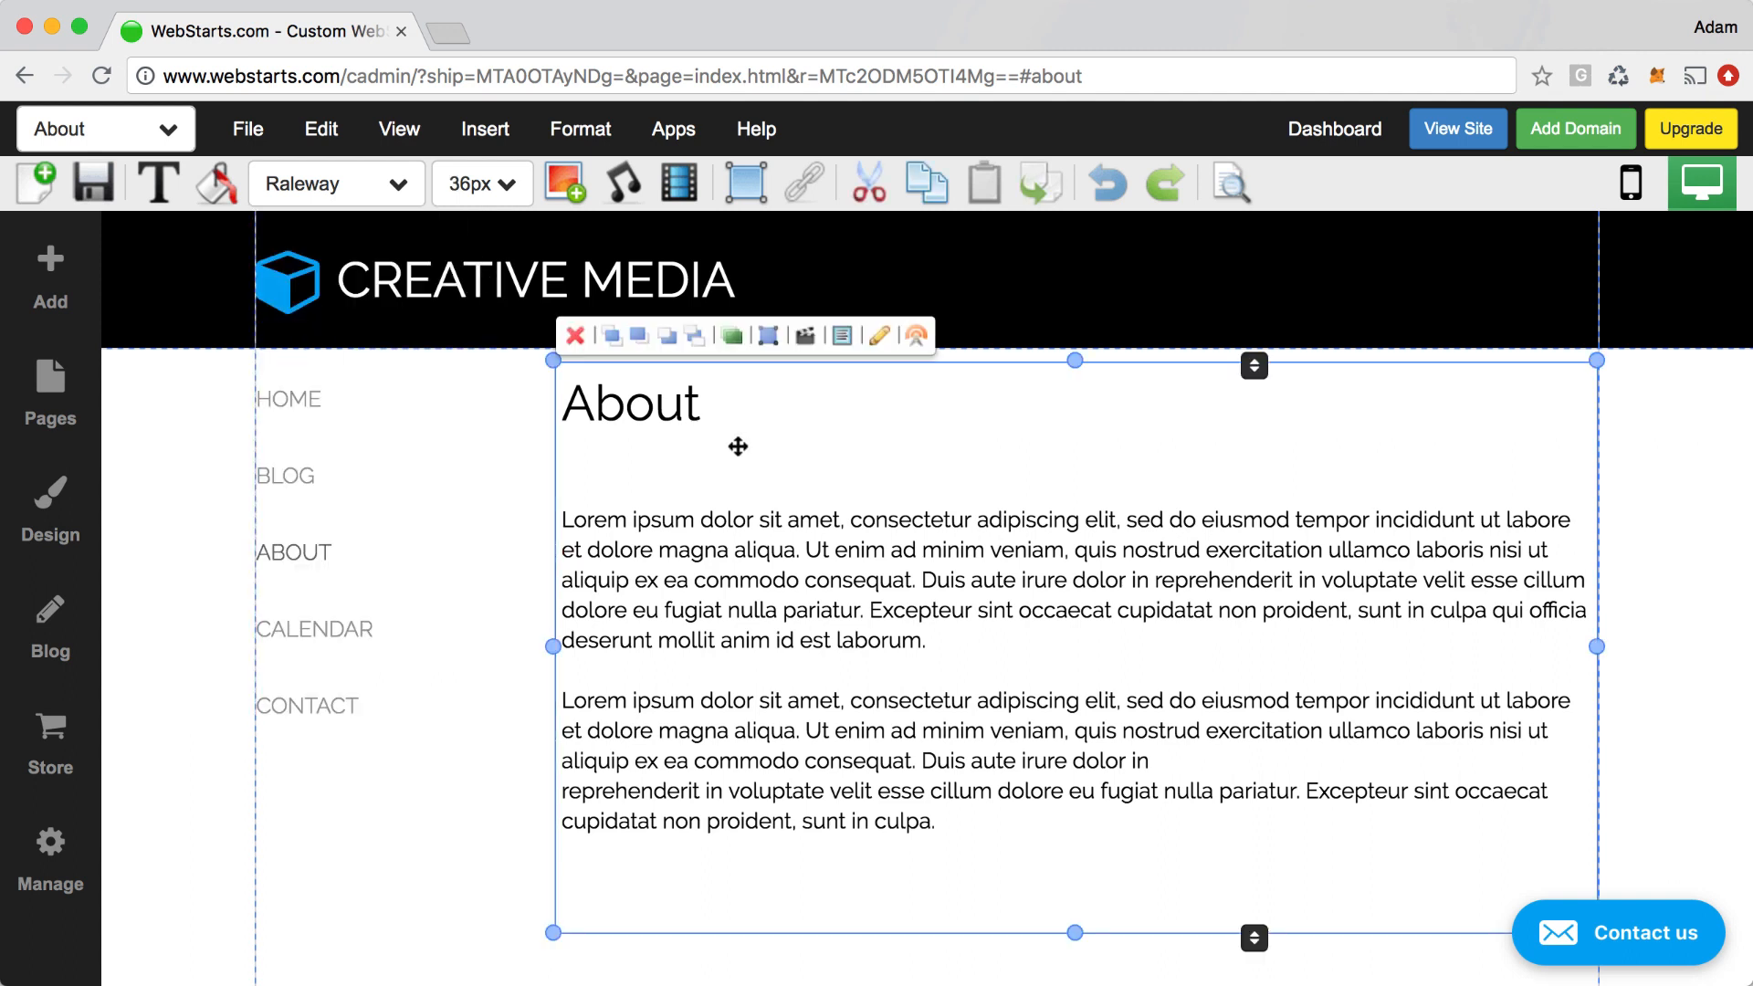
- Save the About page and decline to share the website
left_click(361, 529)
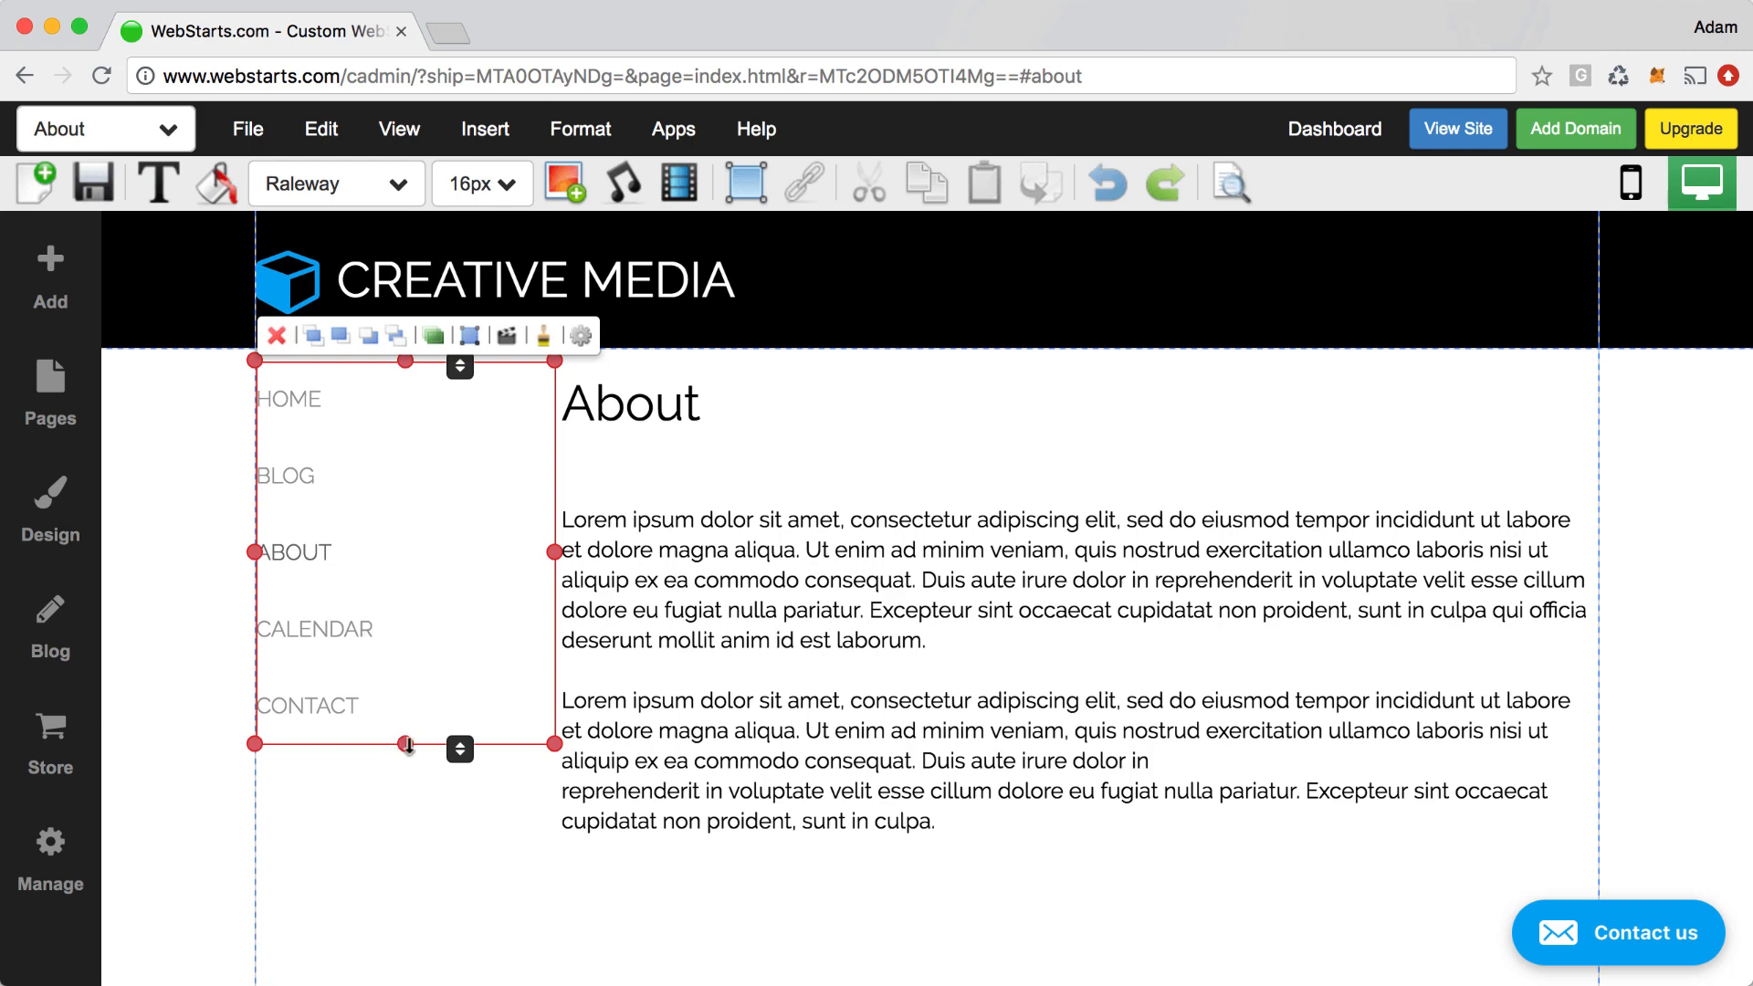
left_click(95, 187)
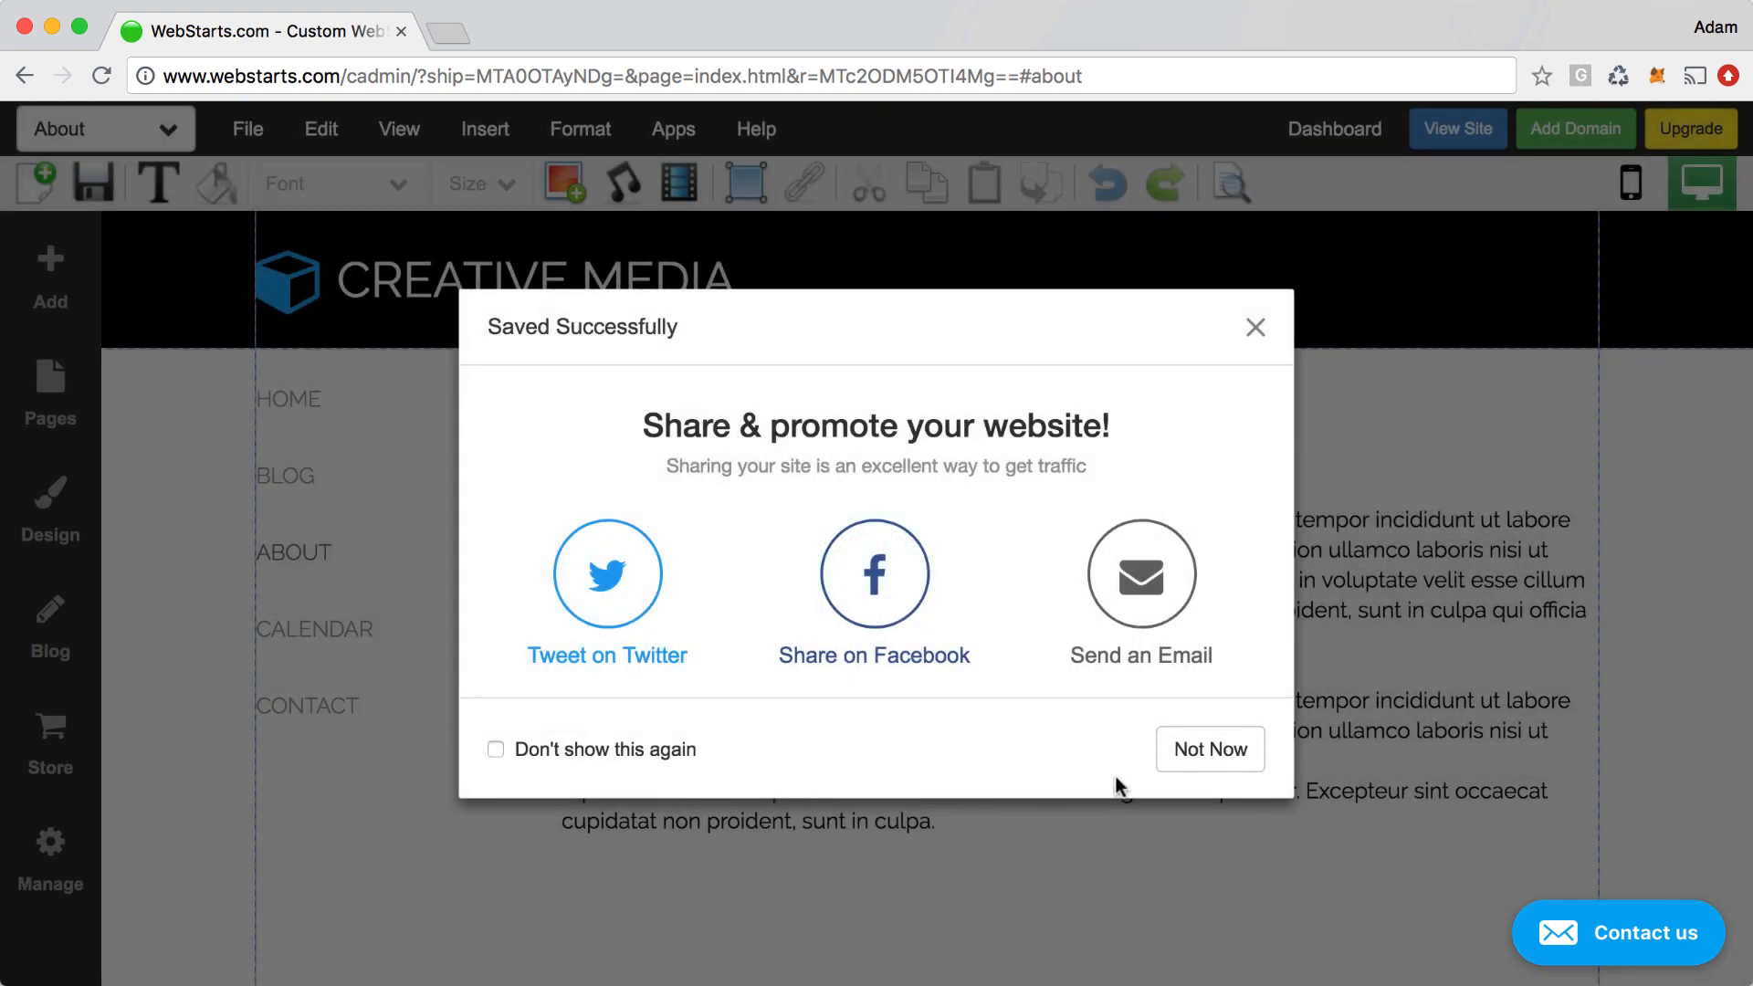
left_click(1256, 763)
- Open the Calendar page for editing and narrow the calendar from its left side so it clears the vertical menu
left_click(149, 148)
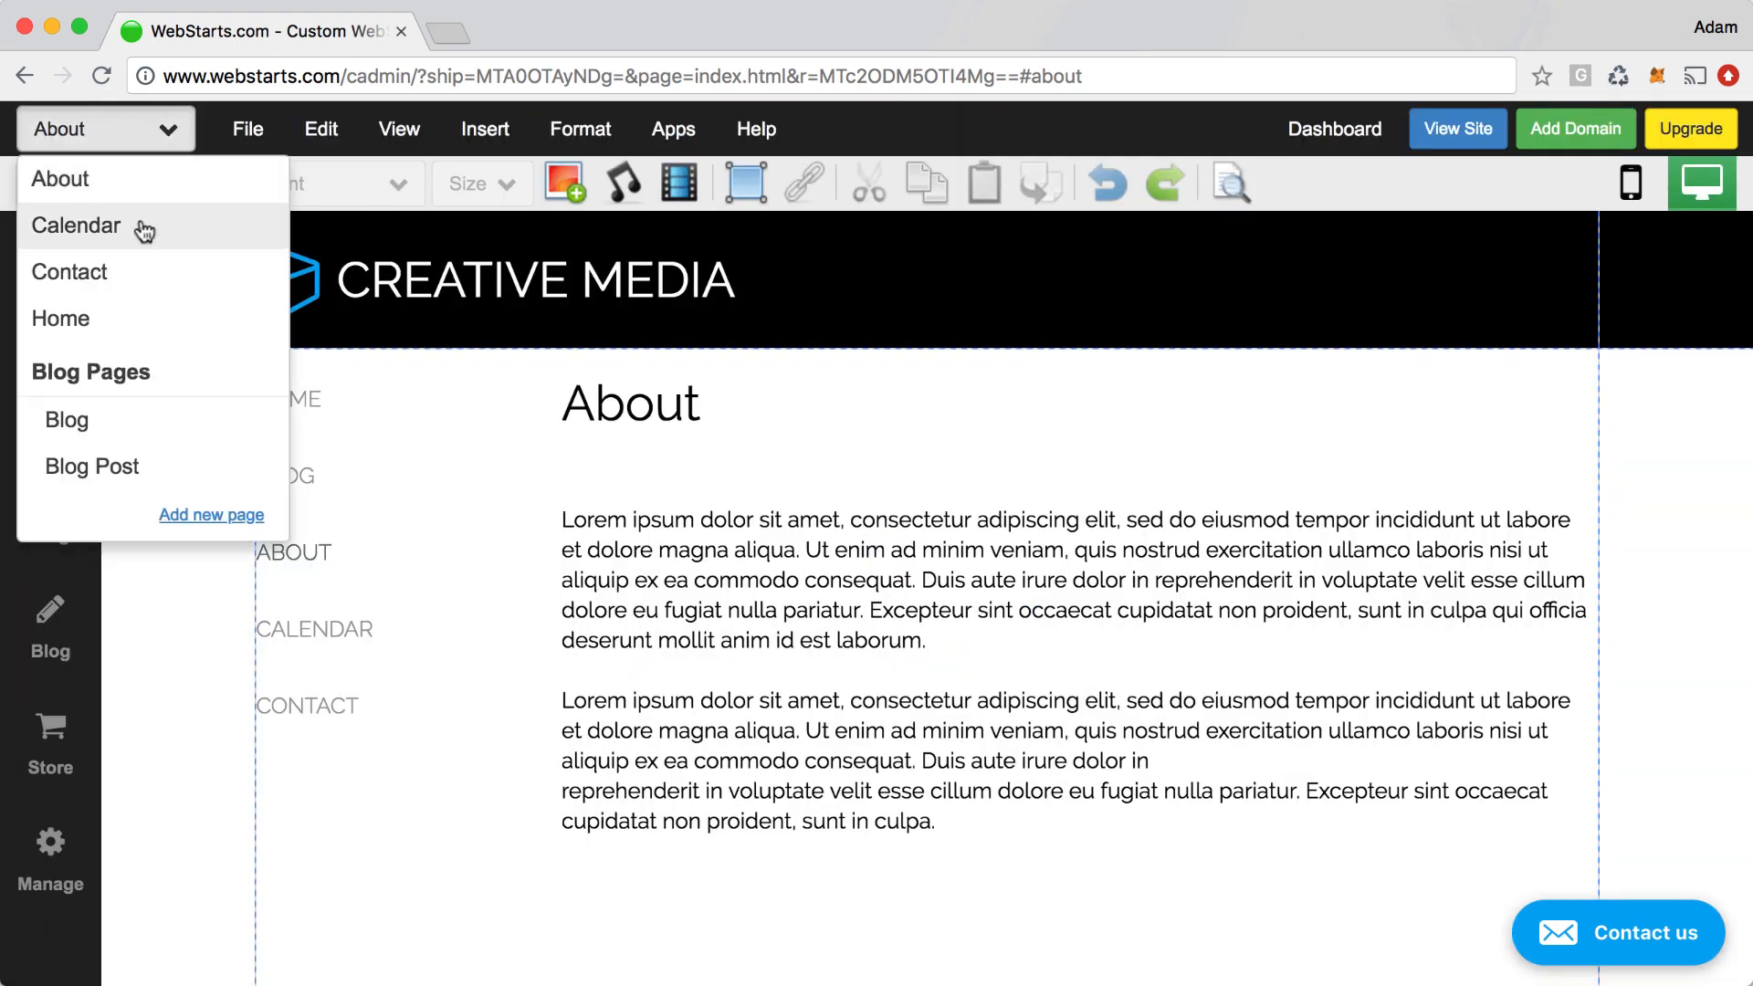
left_click(141, 227)
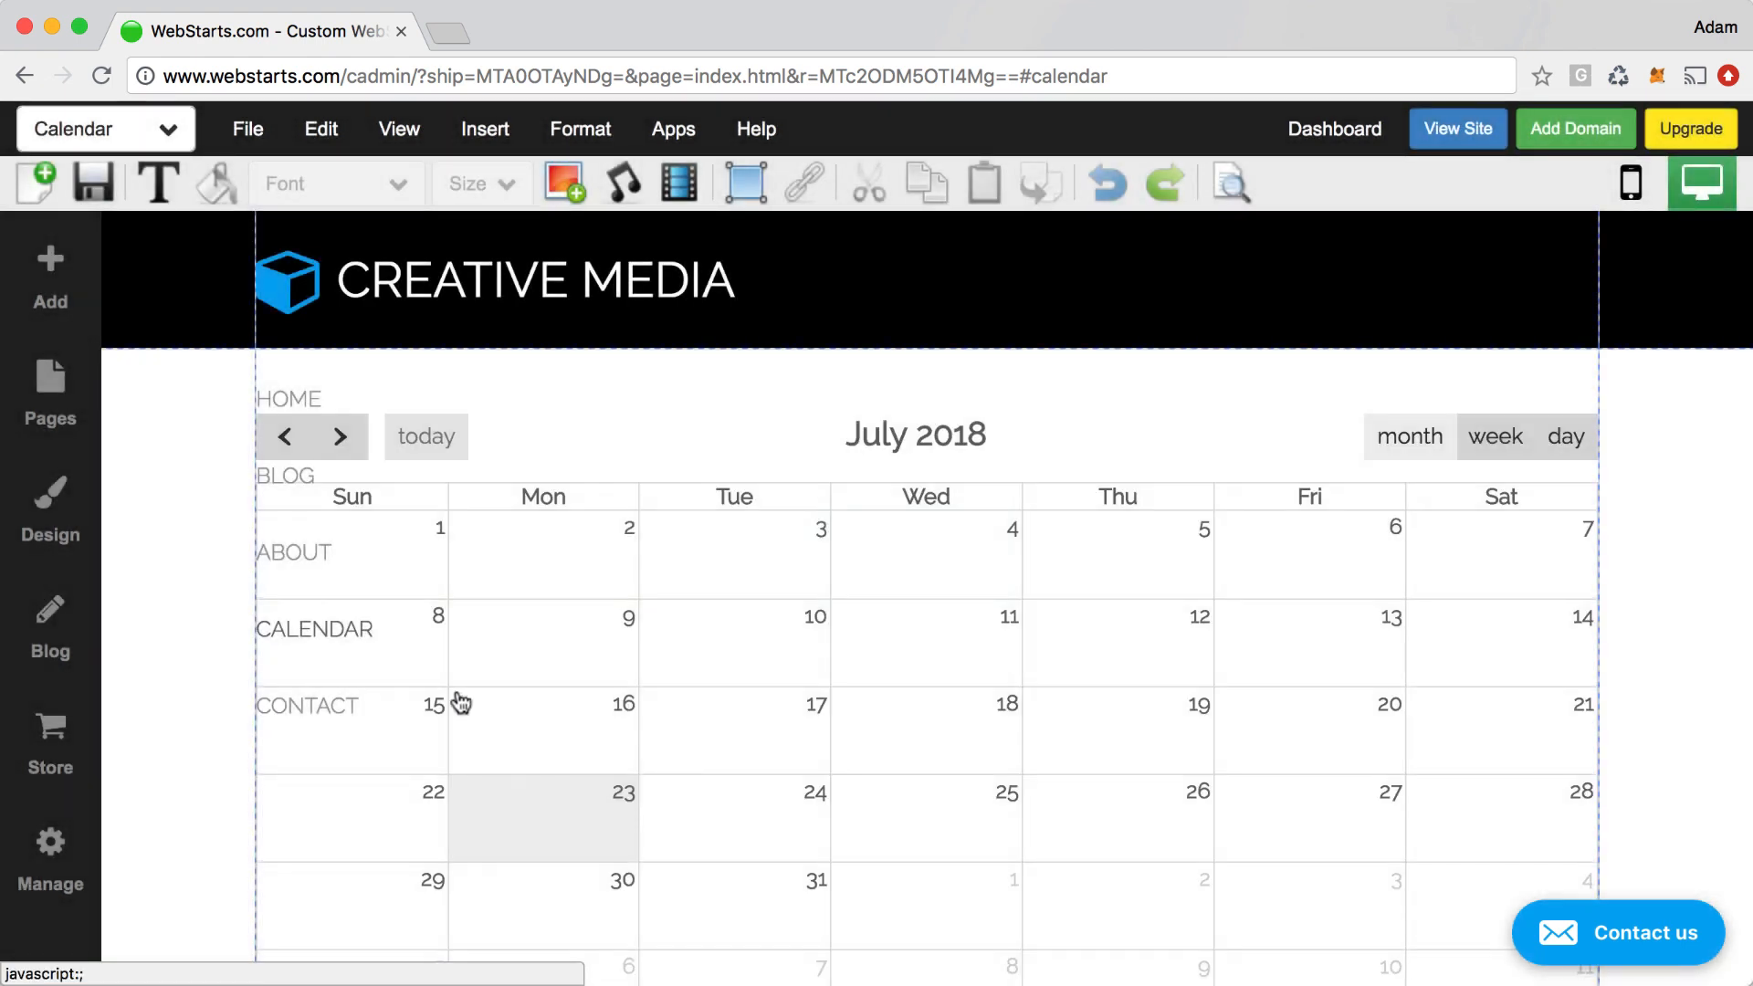
left_click(461, 702)
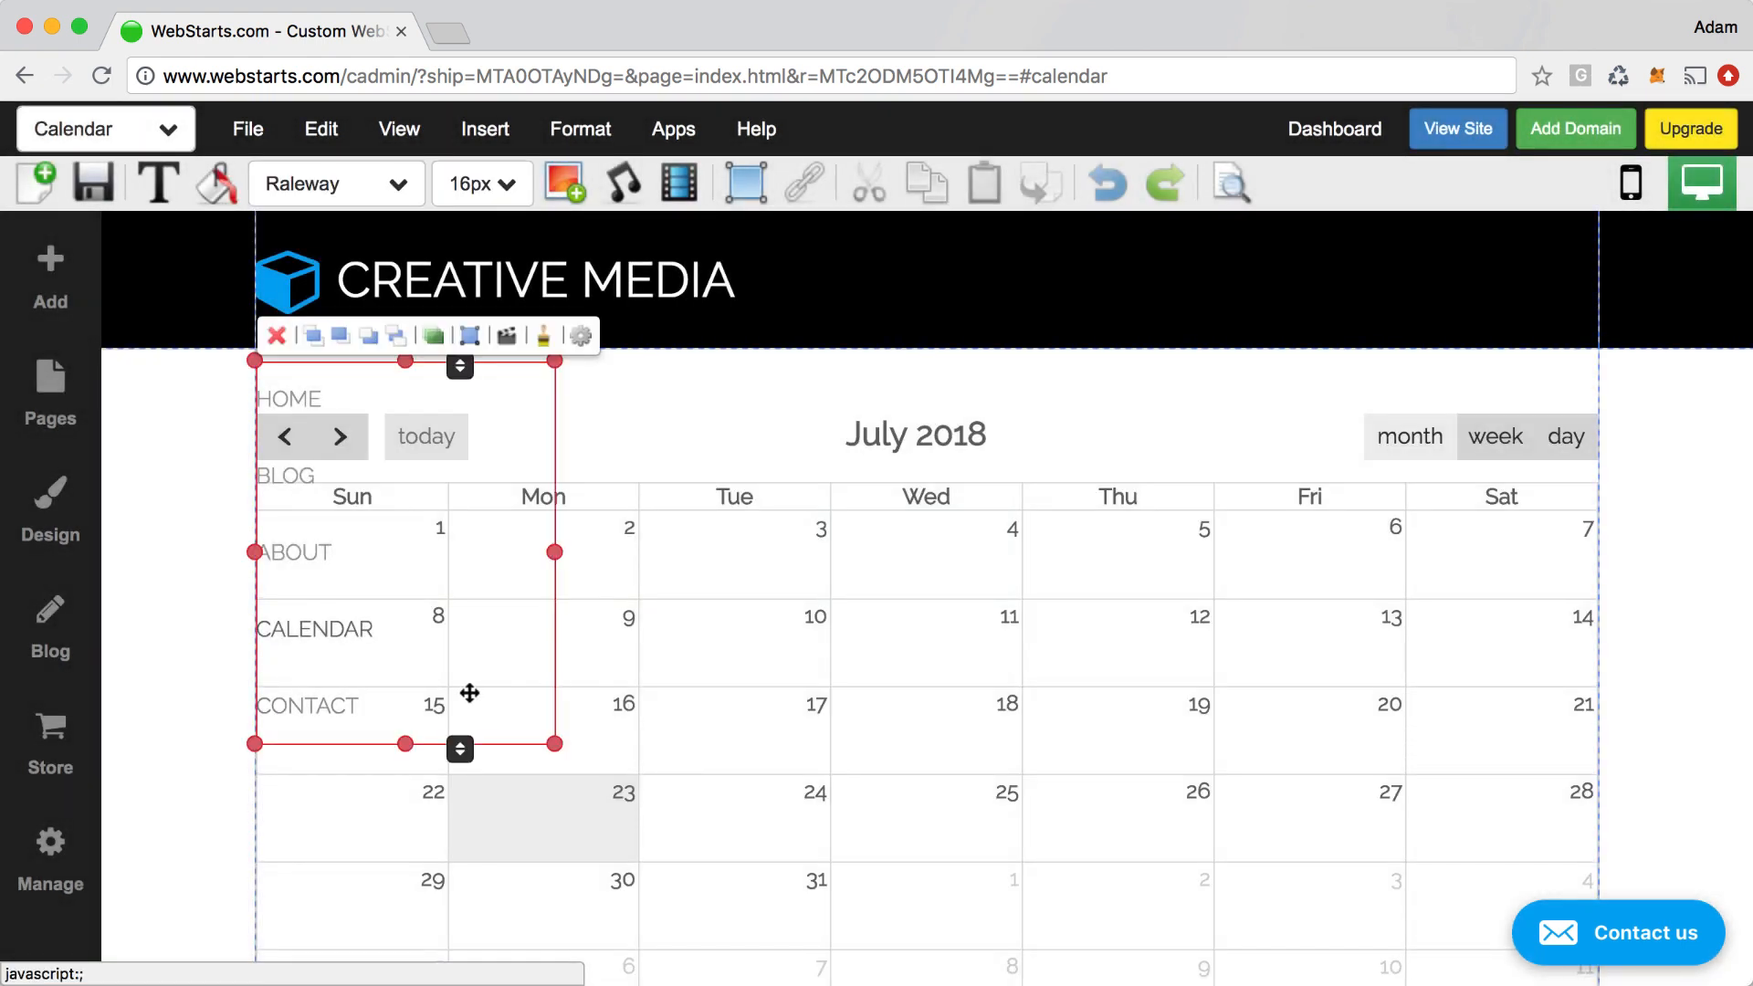
left_click(611, 658)
left_click_drag(255, 726, 559, 706)
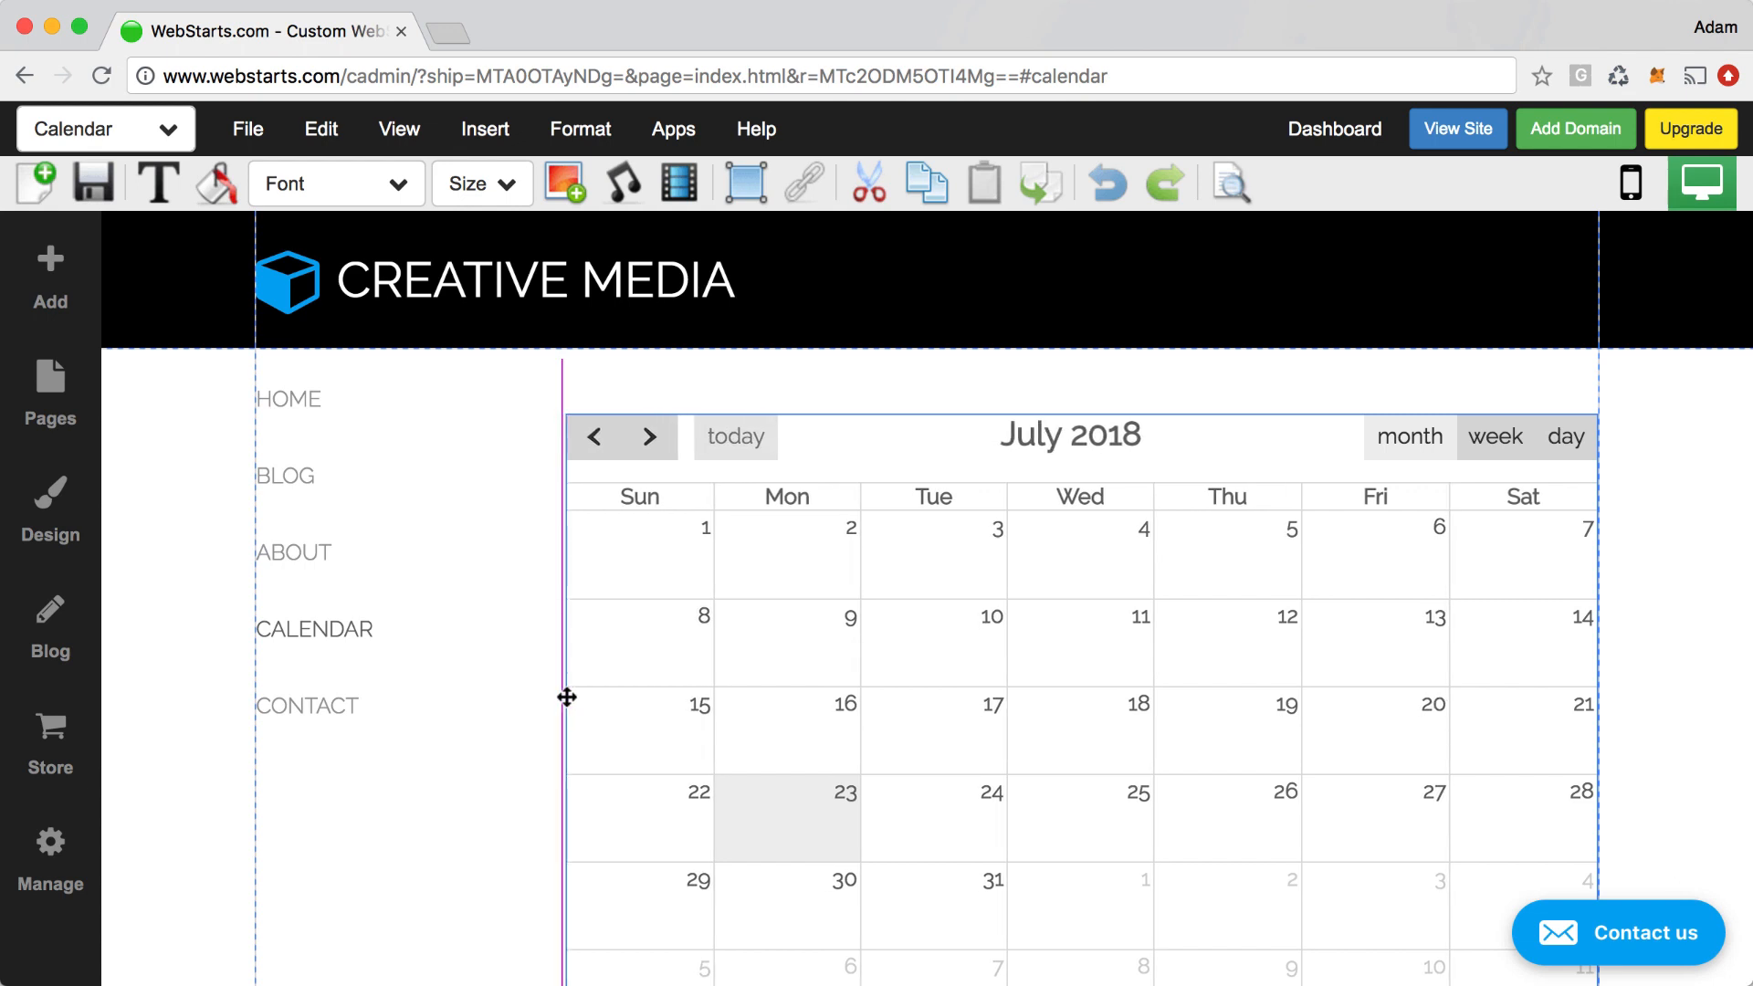
- Move the calendar up to just below the header and save the page, declining to share the website
left_click(743, 732)
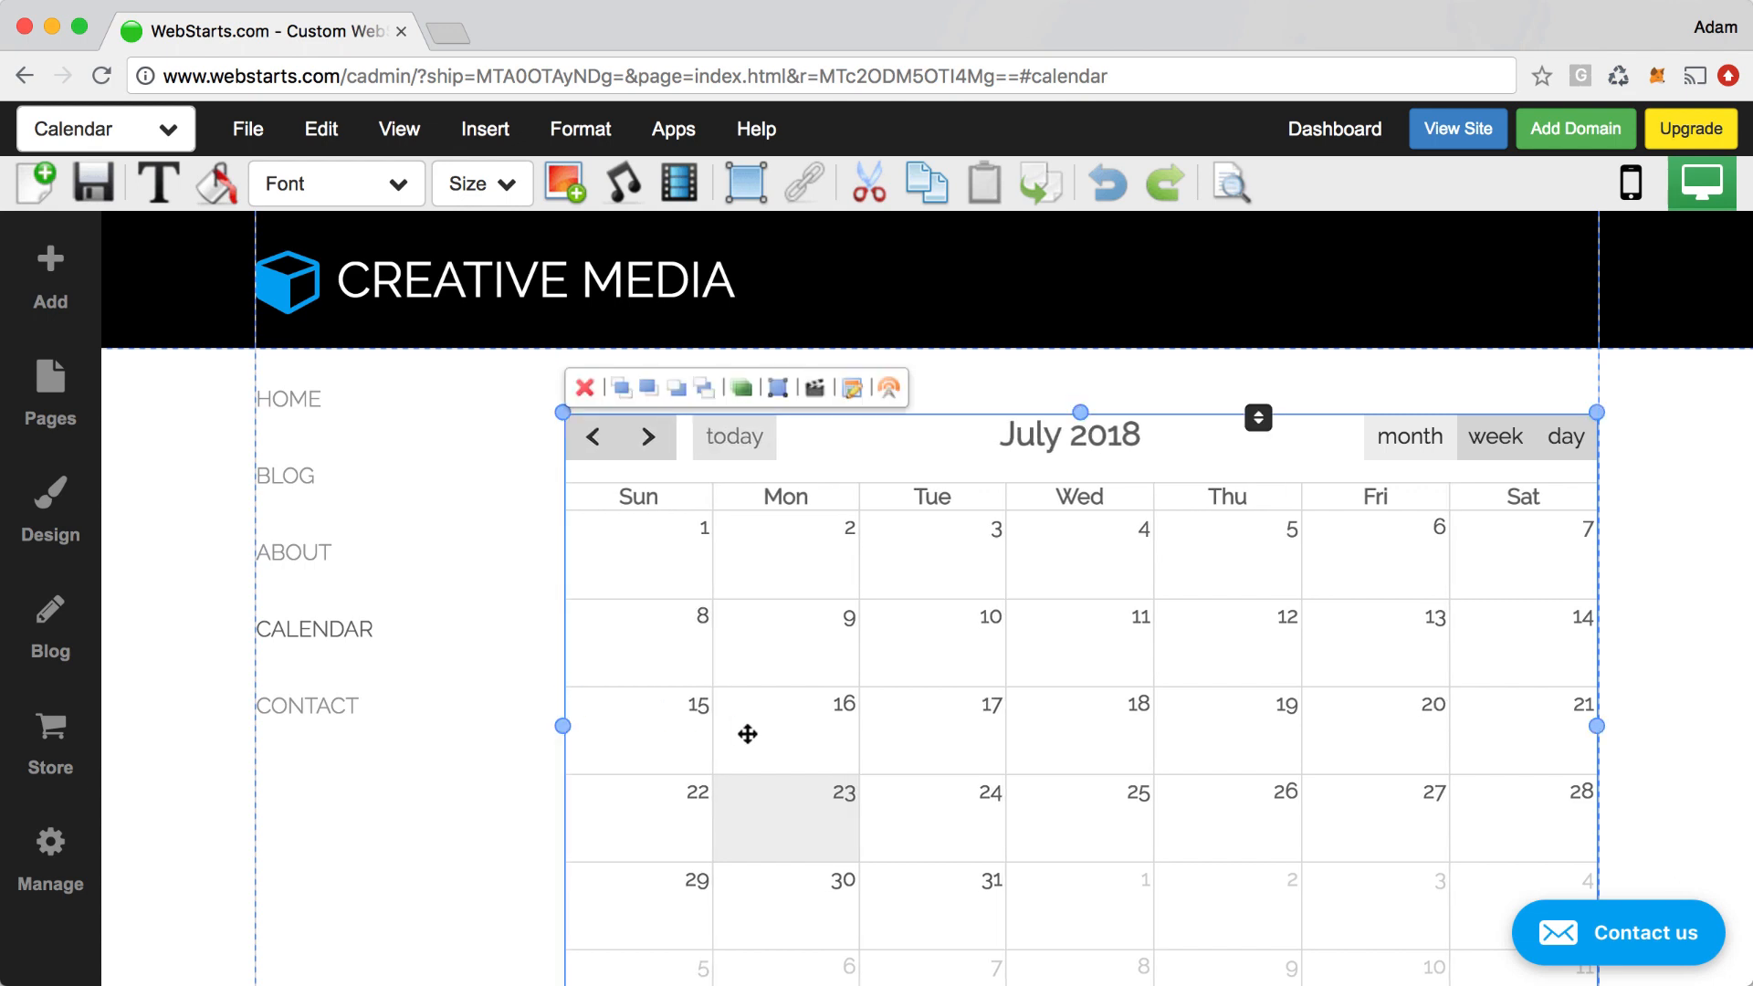
left_click_drag(744, 732, 735, 684)
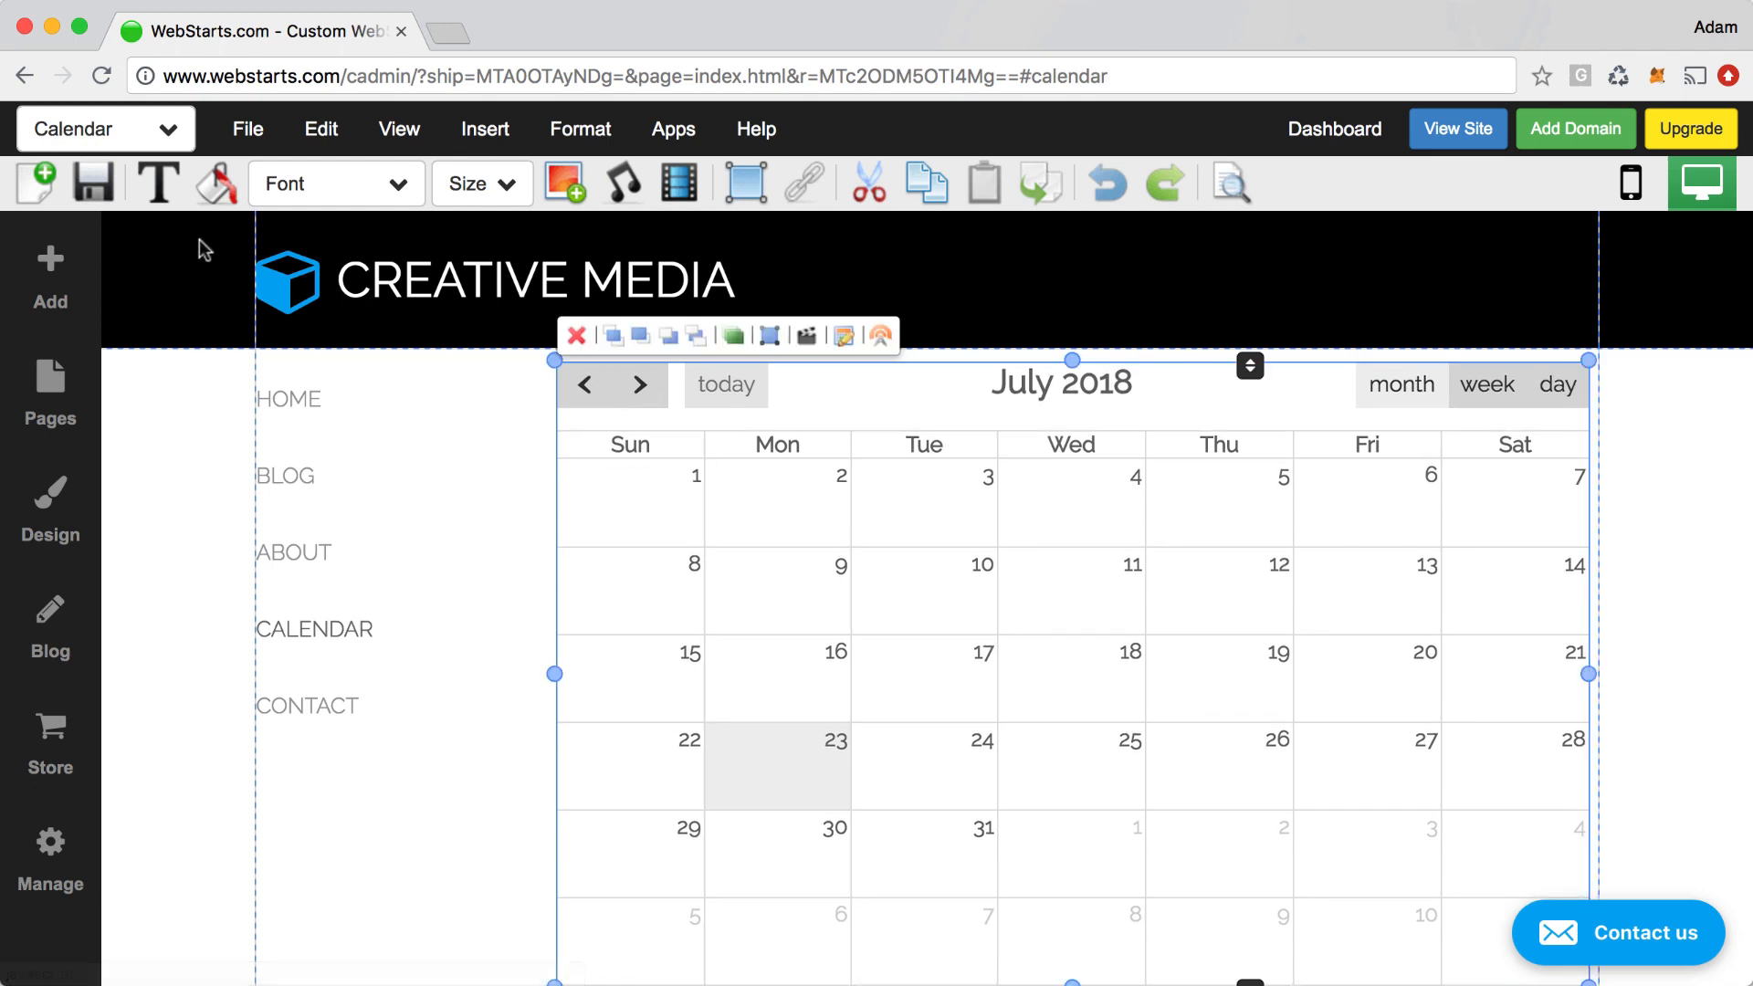
left_click(93, 183)
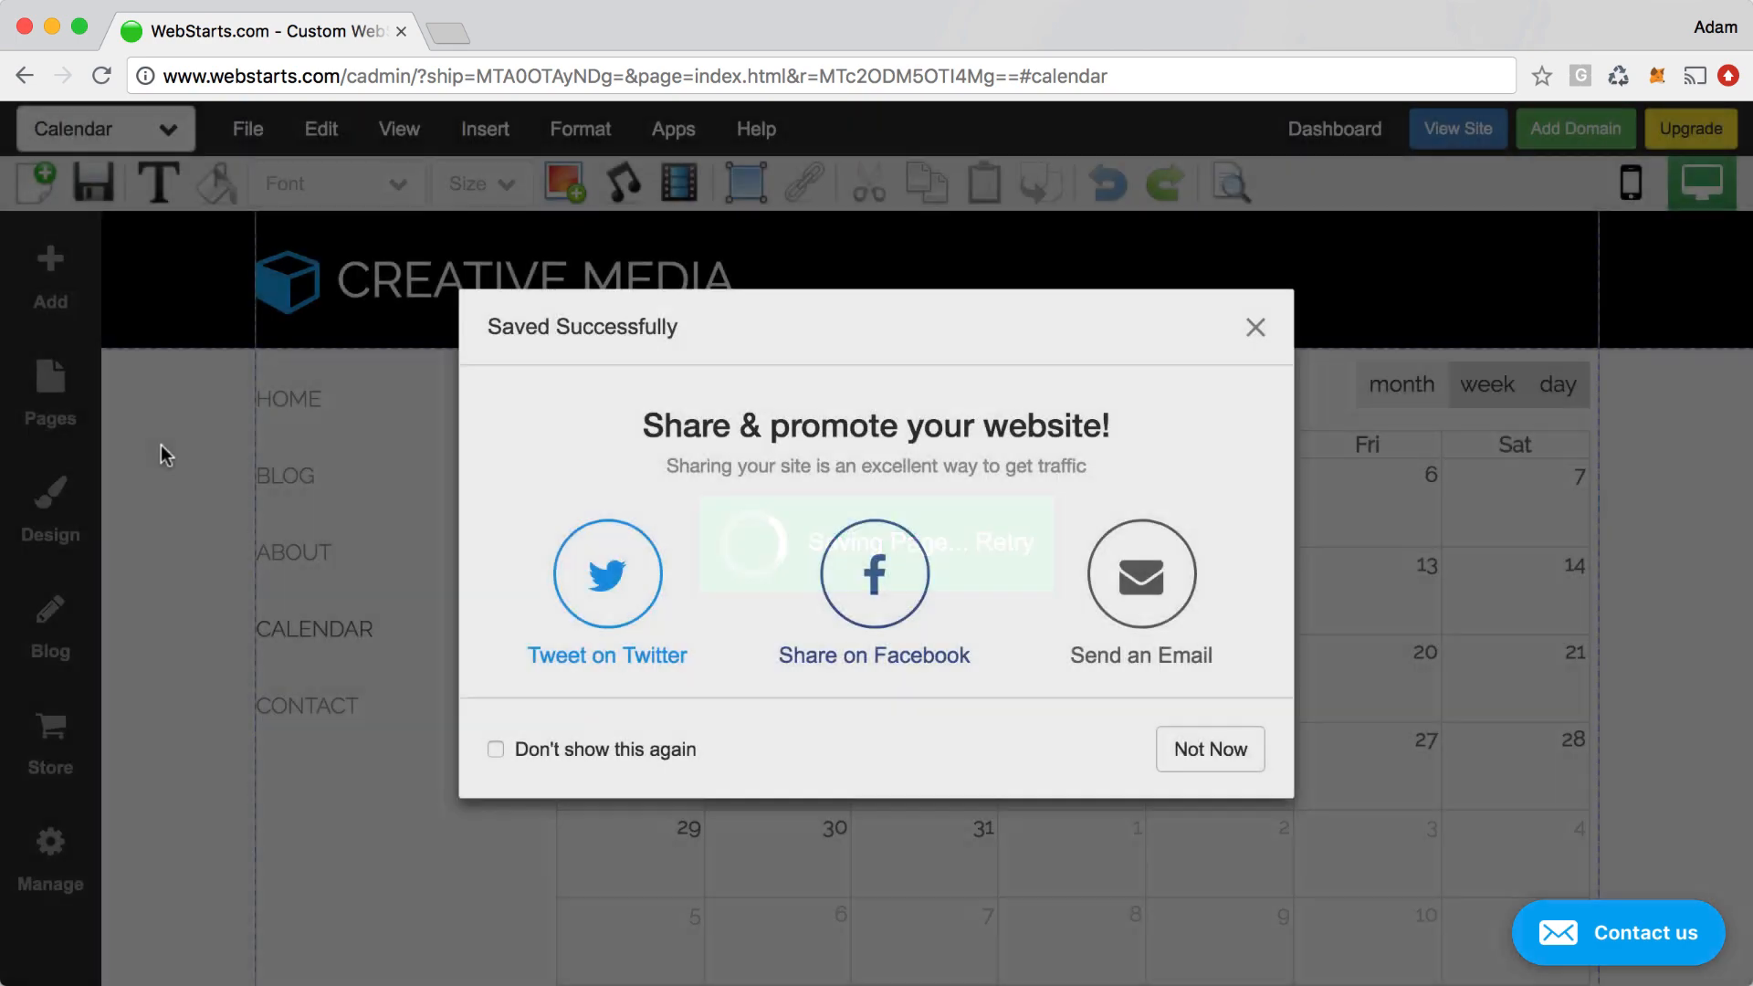
left_click(1186, 770)
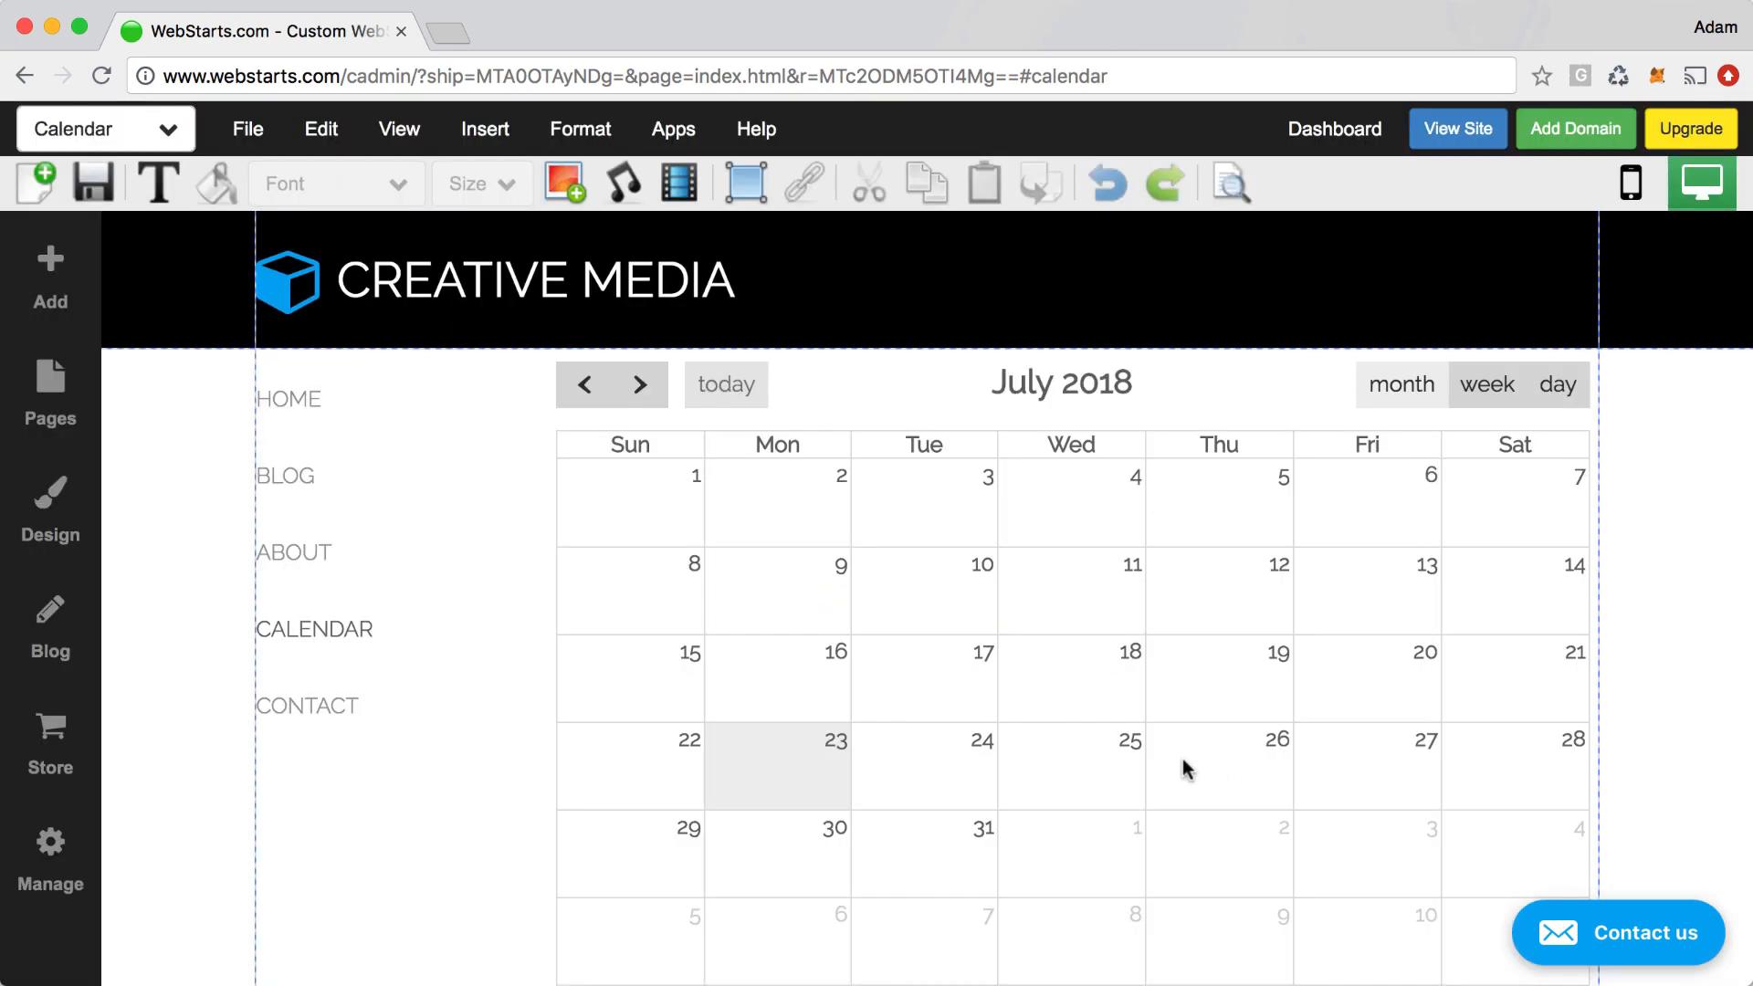
- Open the Contact page for editing and select its "Where to find us." text block
left_click(165, 146)
left_click(106, 272)
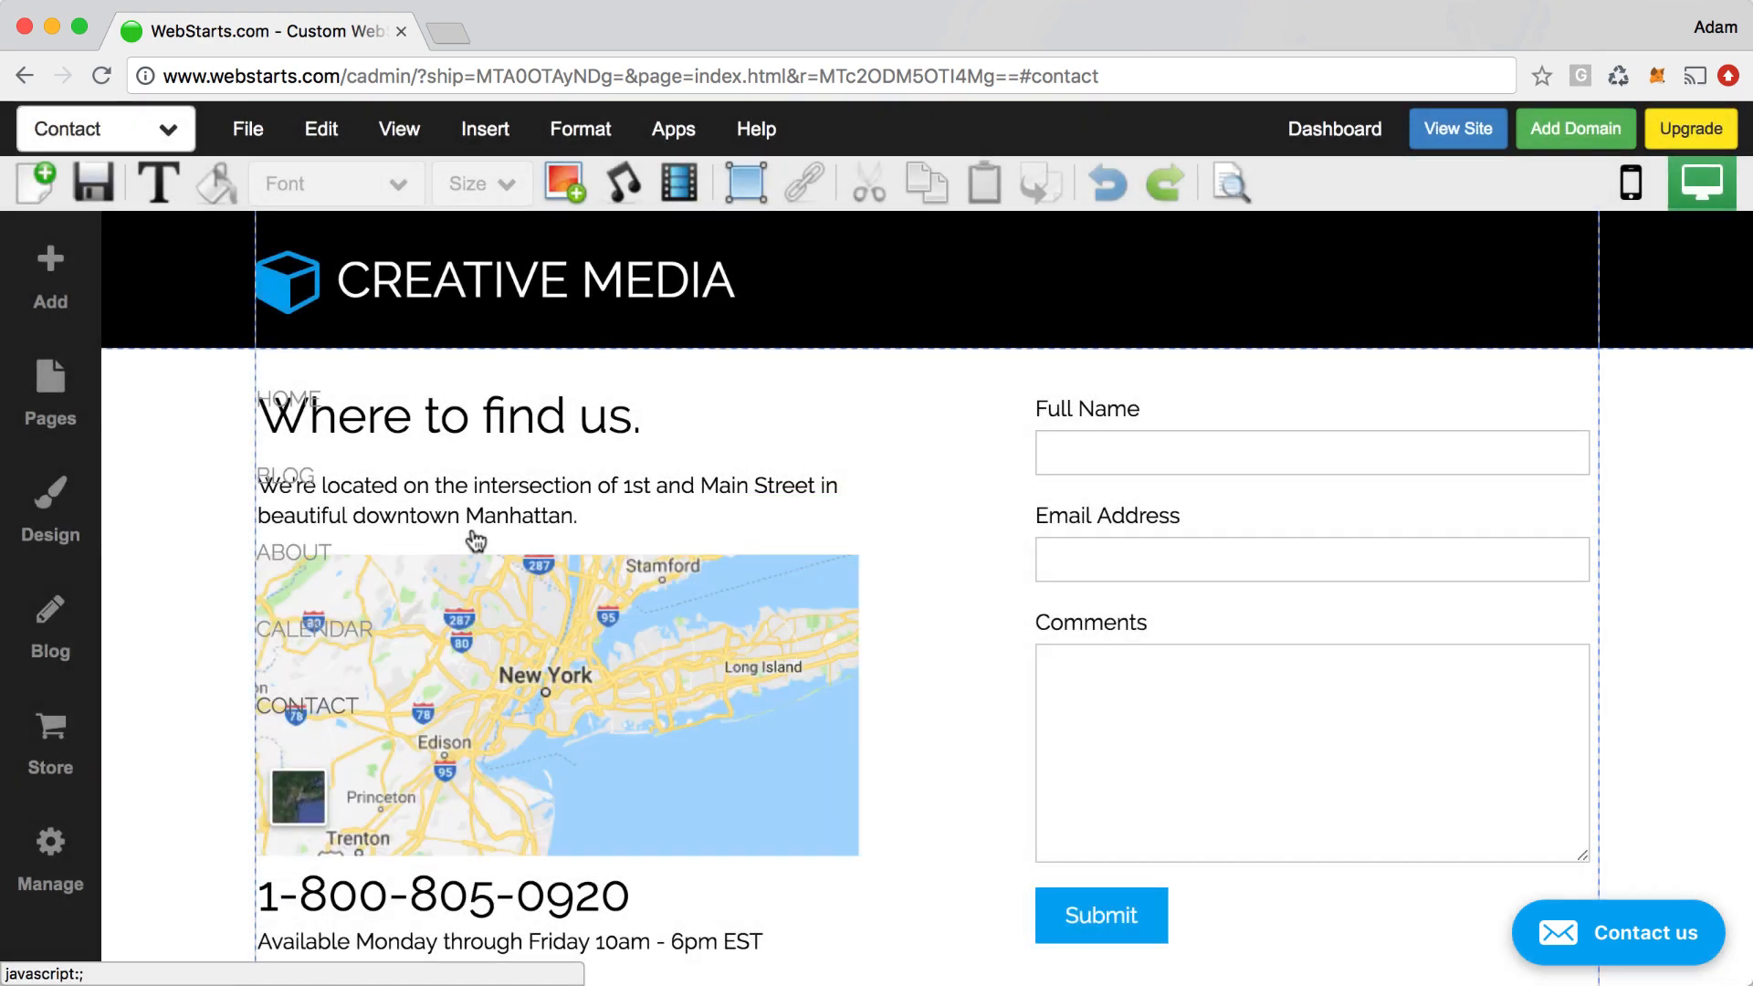
left_click(572, 500)
left_click_drag(530, 489, 575, 480)
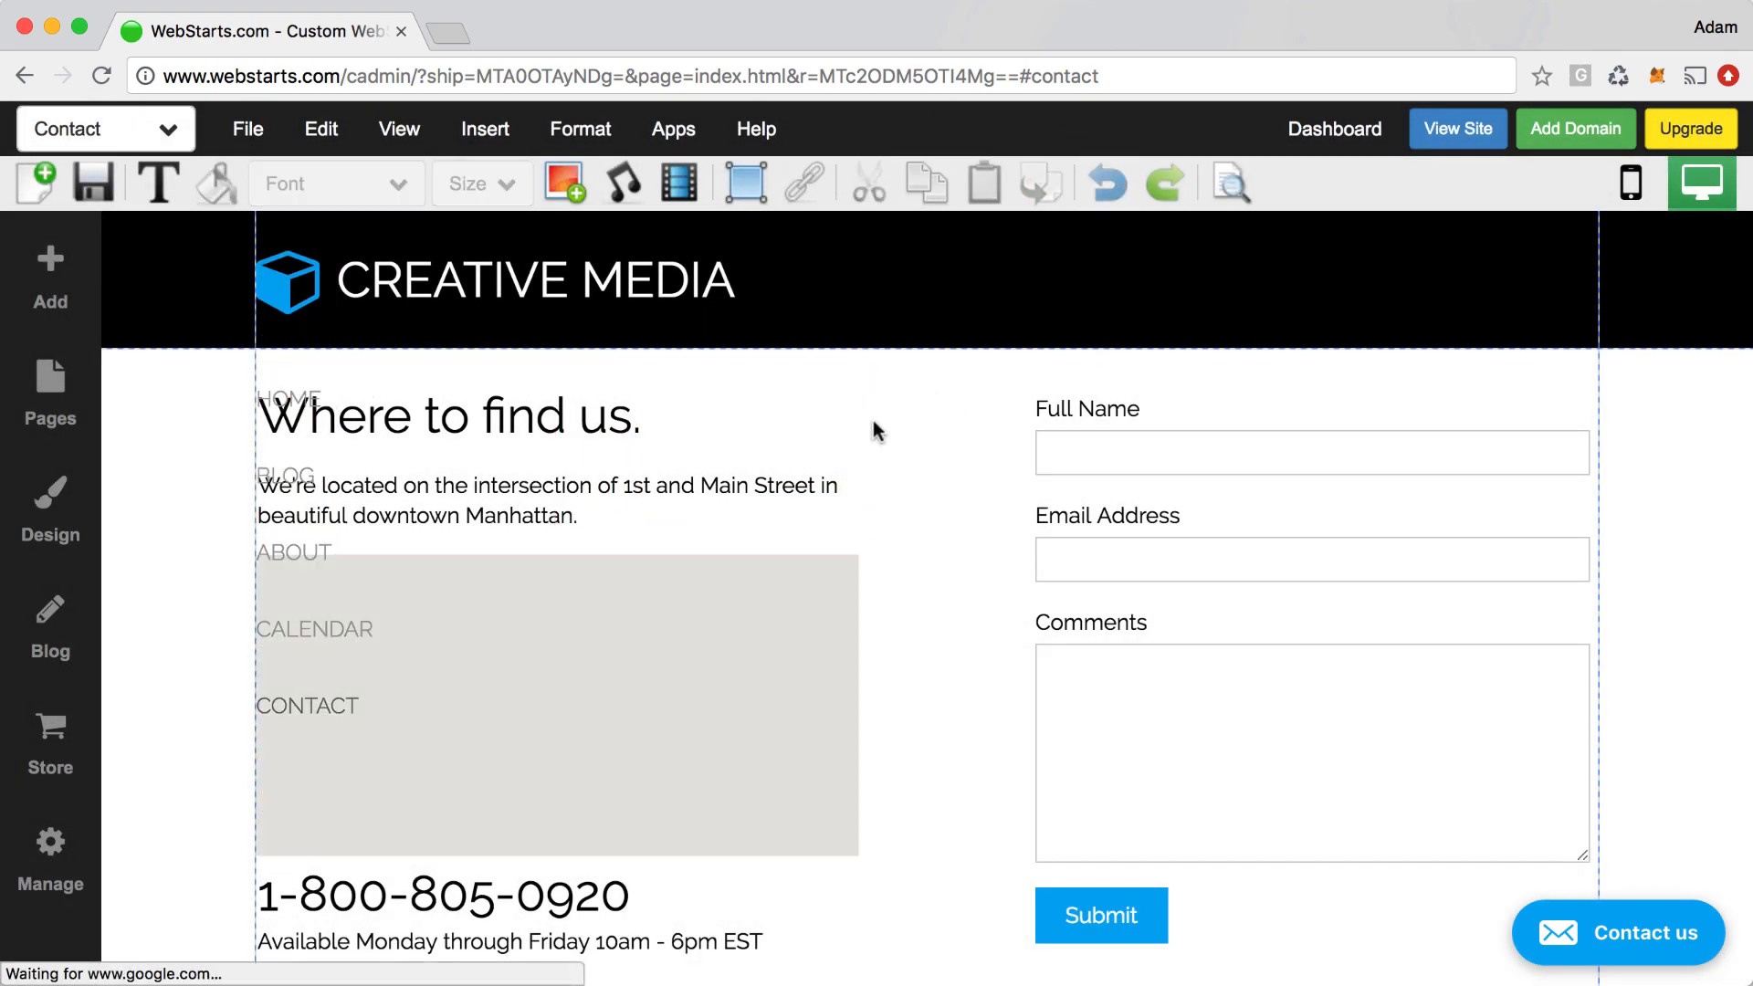
left_click(807, 502)
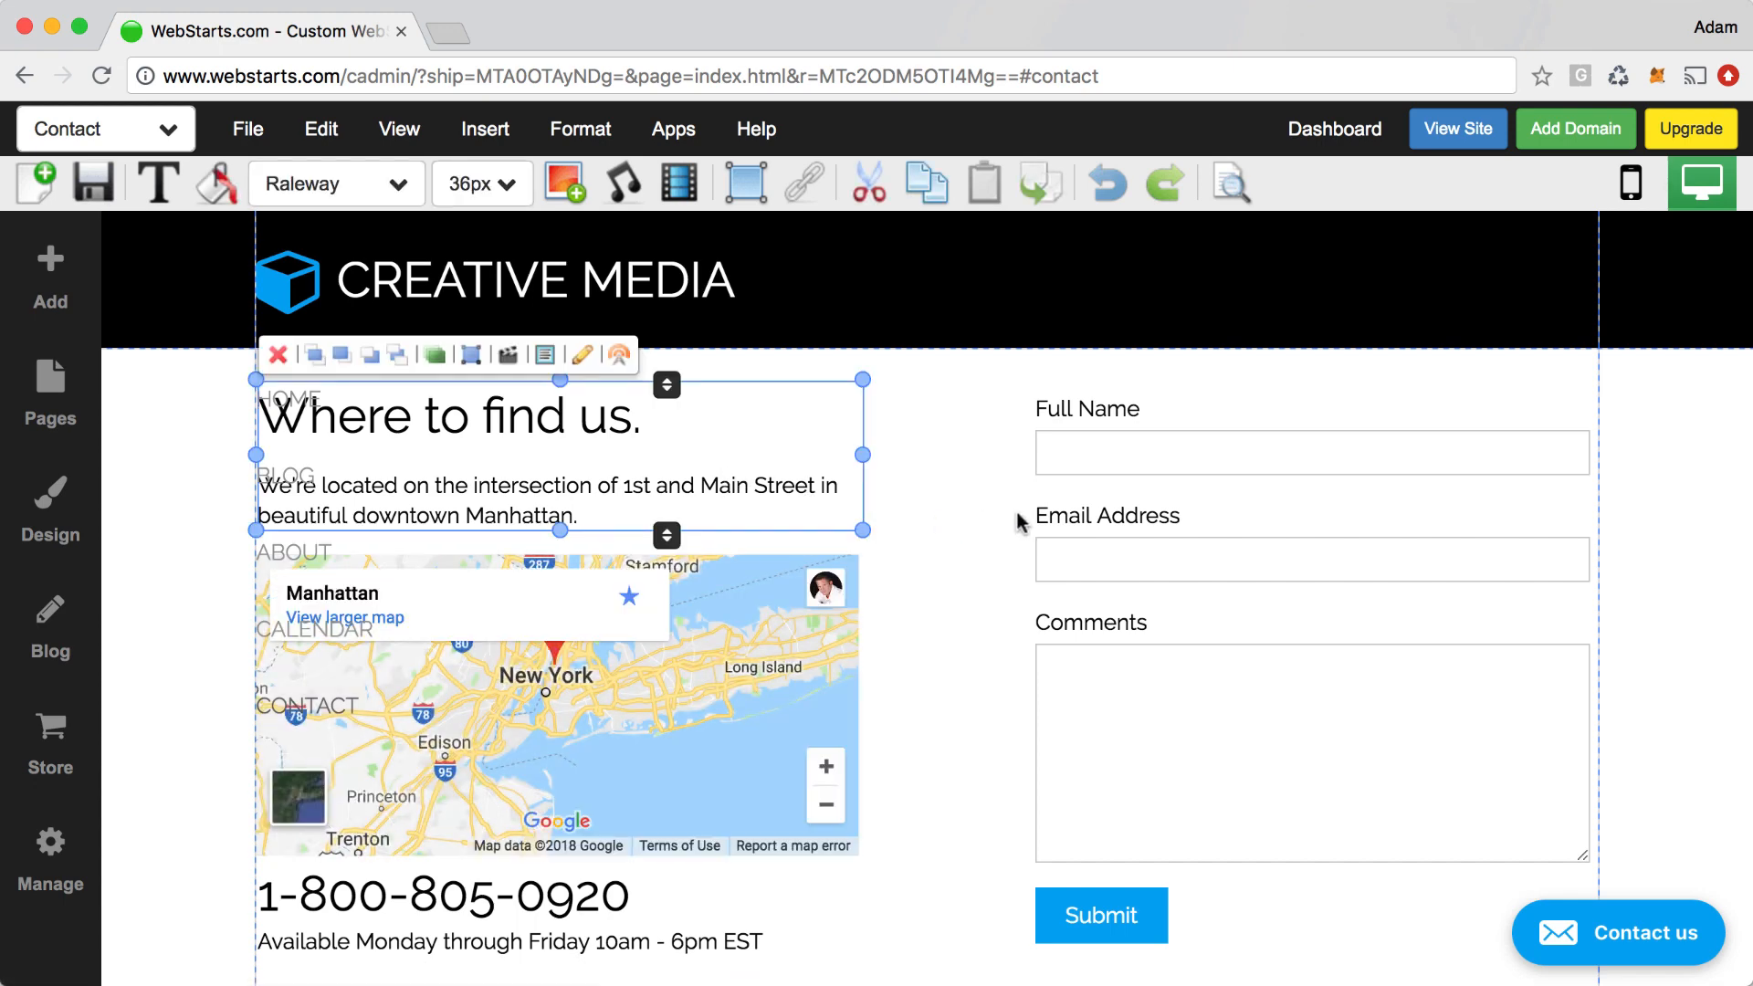
- Move the contact form down the page, below the map and the phone details
left_click(1272, 466)
scroll(1273, 469, "down", 3)
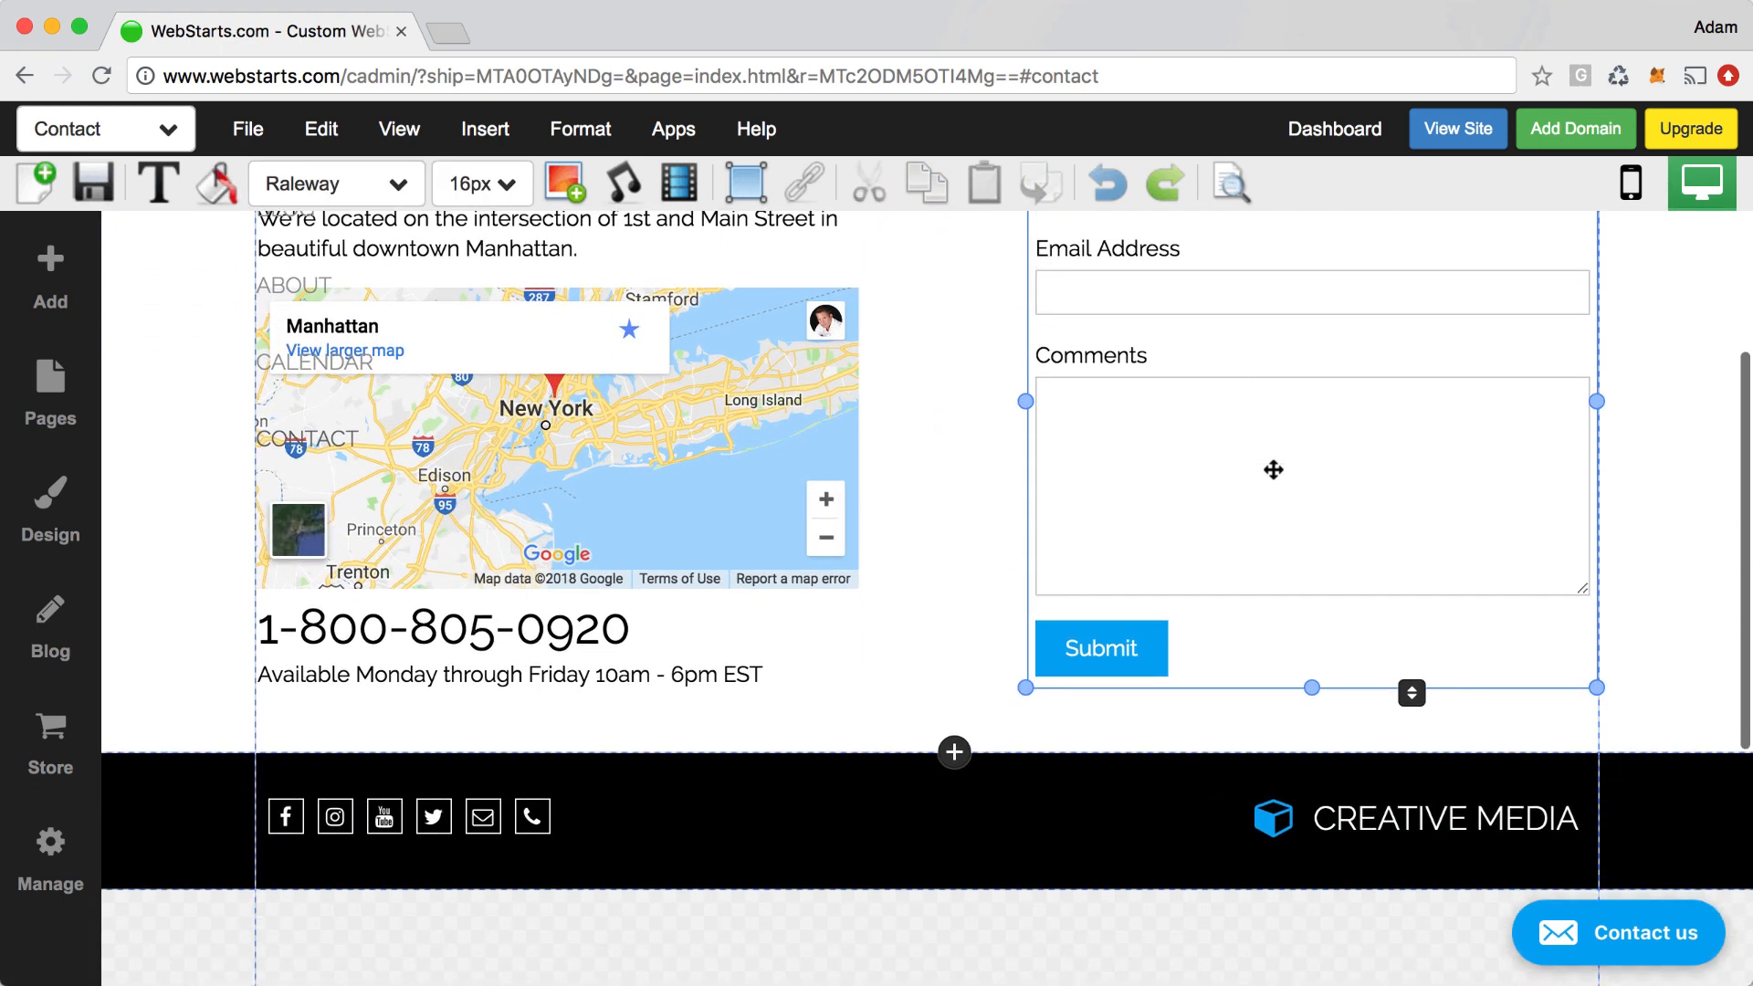
scroll(1274, 469, "up", 3)
left_click_drag(1353, 475, 1346, 755)
scroll(1338, 673, "down", 3)
left_click_drag(1329, 553, 1323, 666)
scroll(1323, 665, "down", 3)
left_click_drag(1319, 485, 1318, 627)
scroll(1284, 408, "up", 6)
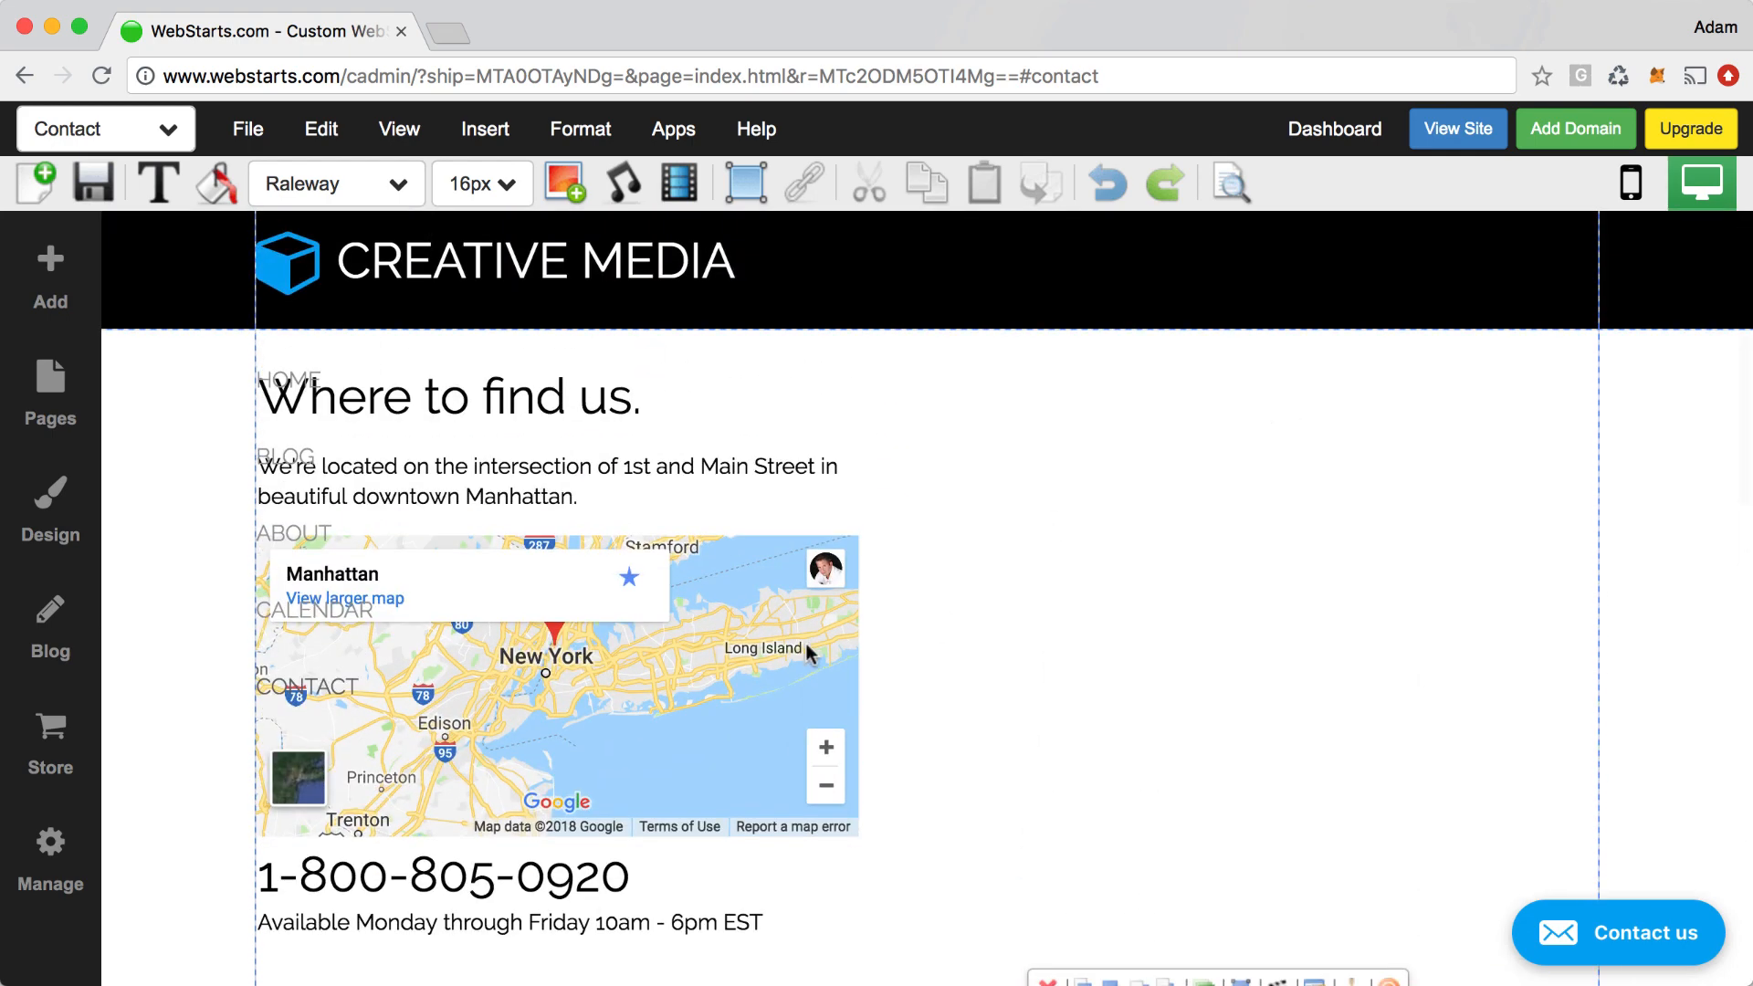
- Move the map and the "Where to find us." text block over to the page's right guide, clear of the menu
left_click_drag(731, 654, 1481, 606)
left_click(666, 458)
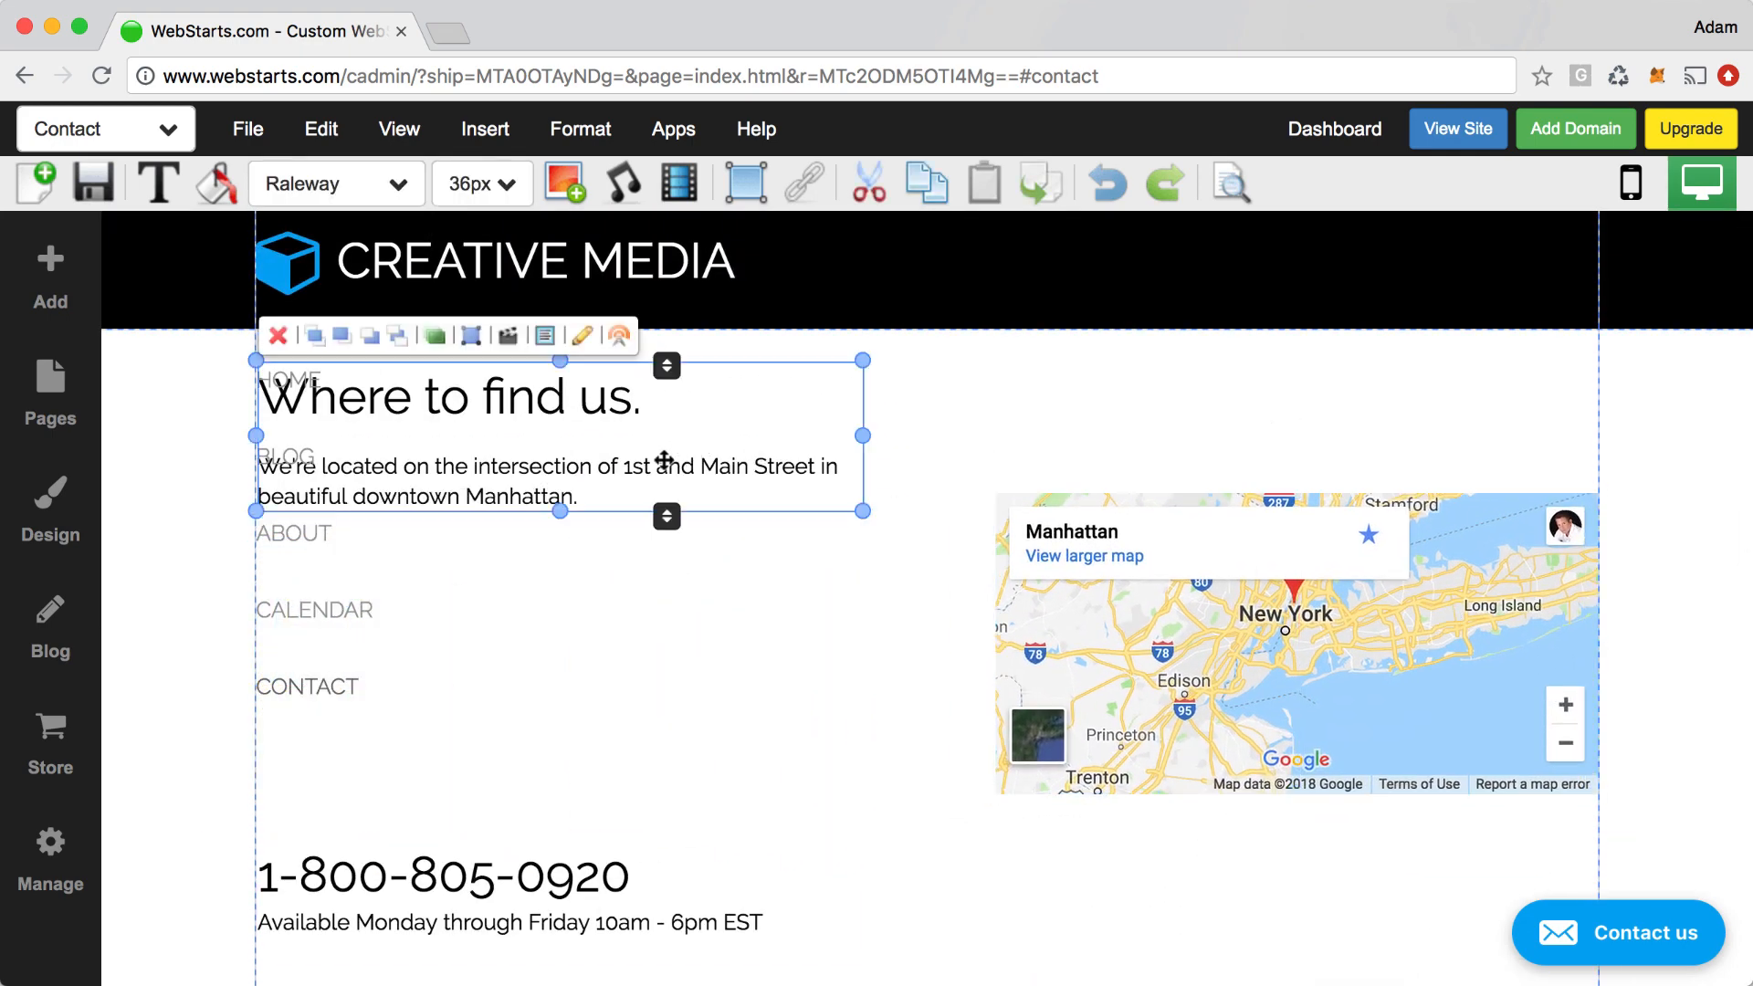
left_click_drag(666, 457, 1392, 444)
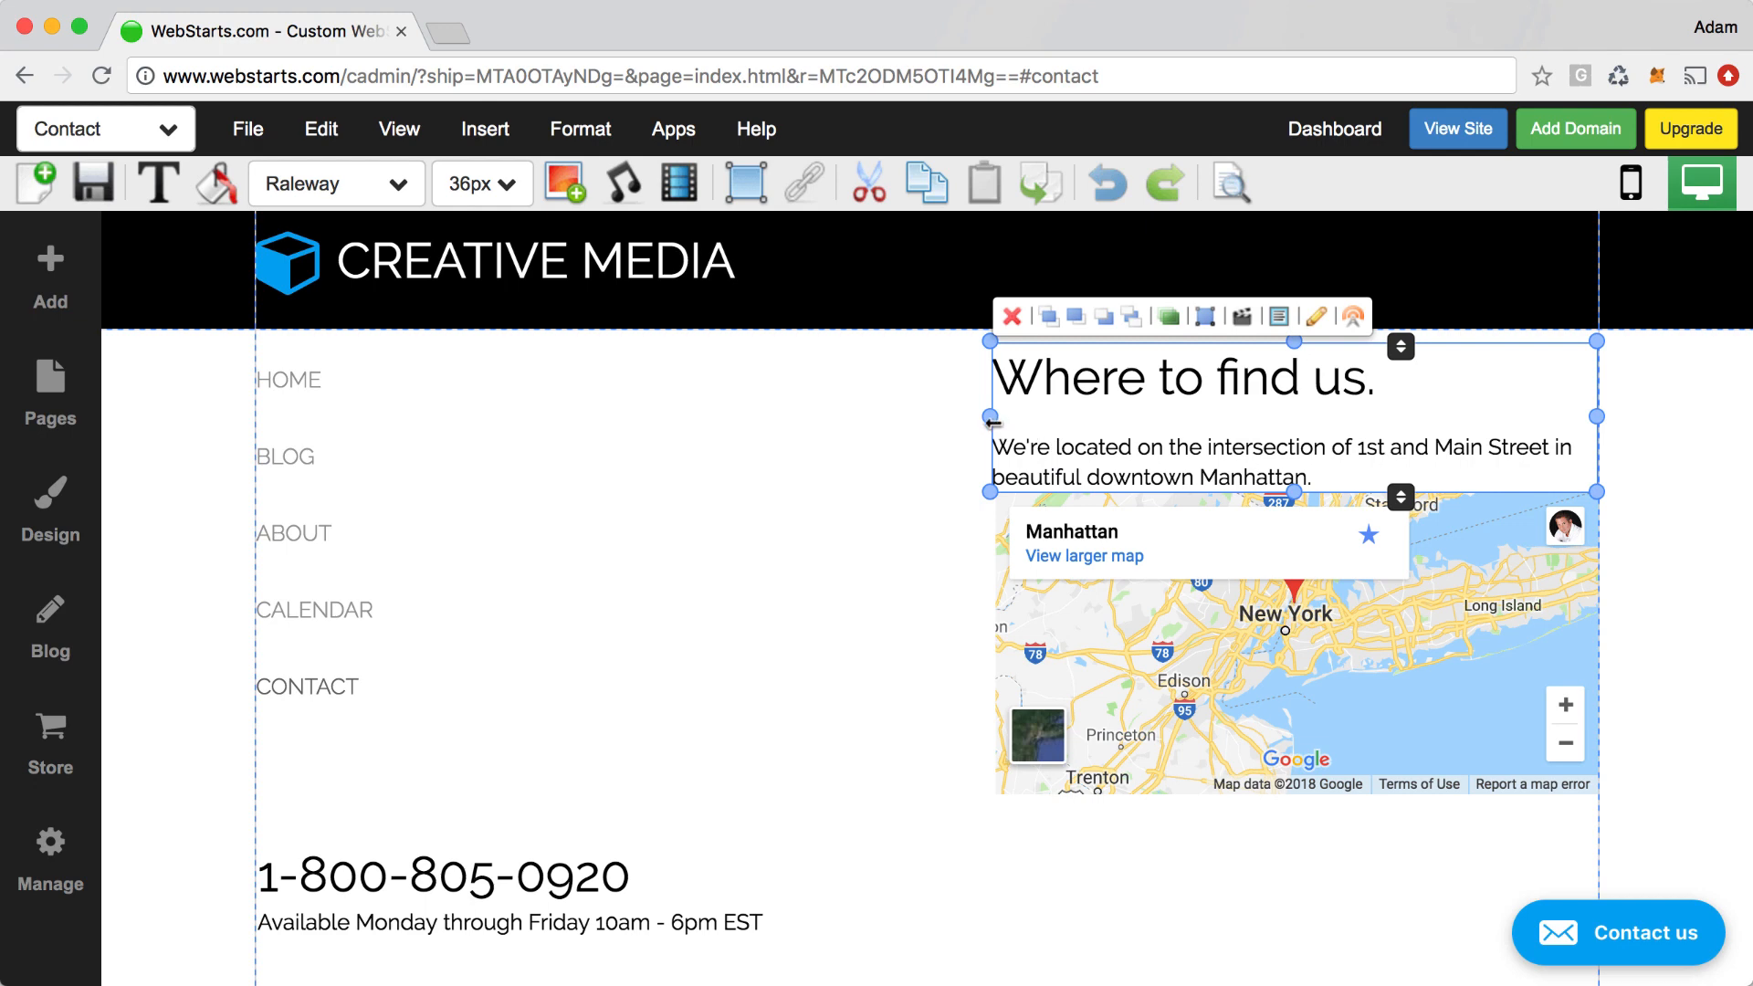
- Widen the "Where to find us." text block and the map leftward to the edge of the vertical menu
left_click_drag(990, 416, 560, 474)
left_click(1061, 651)
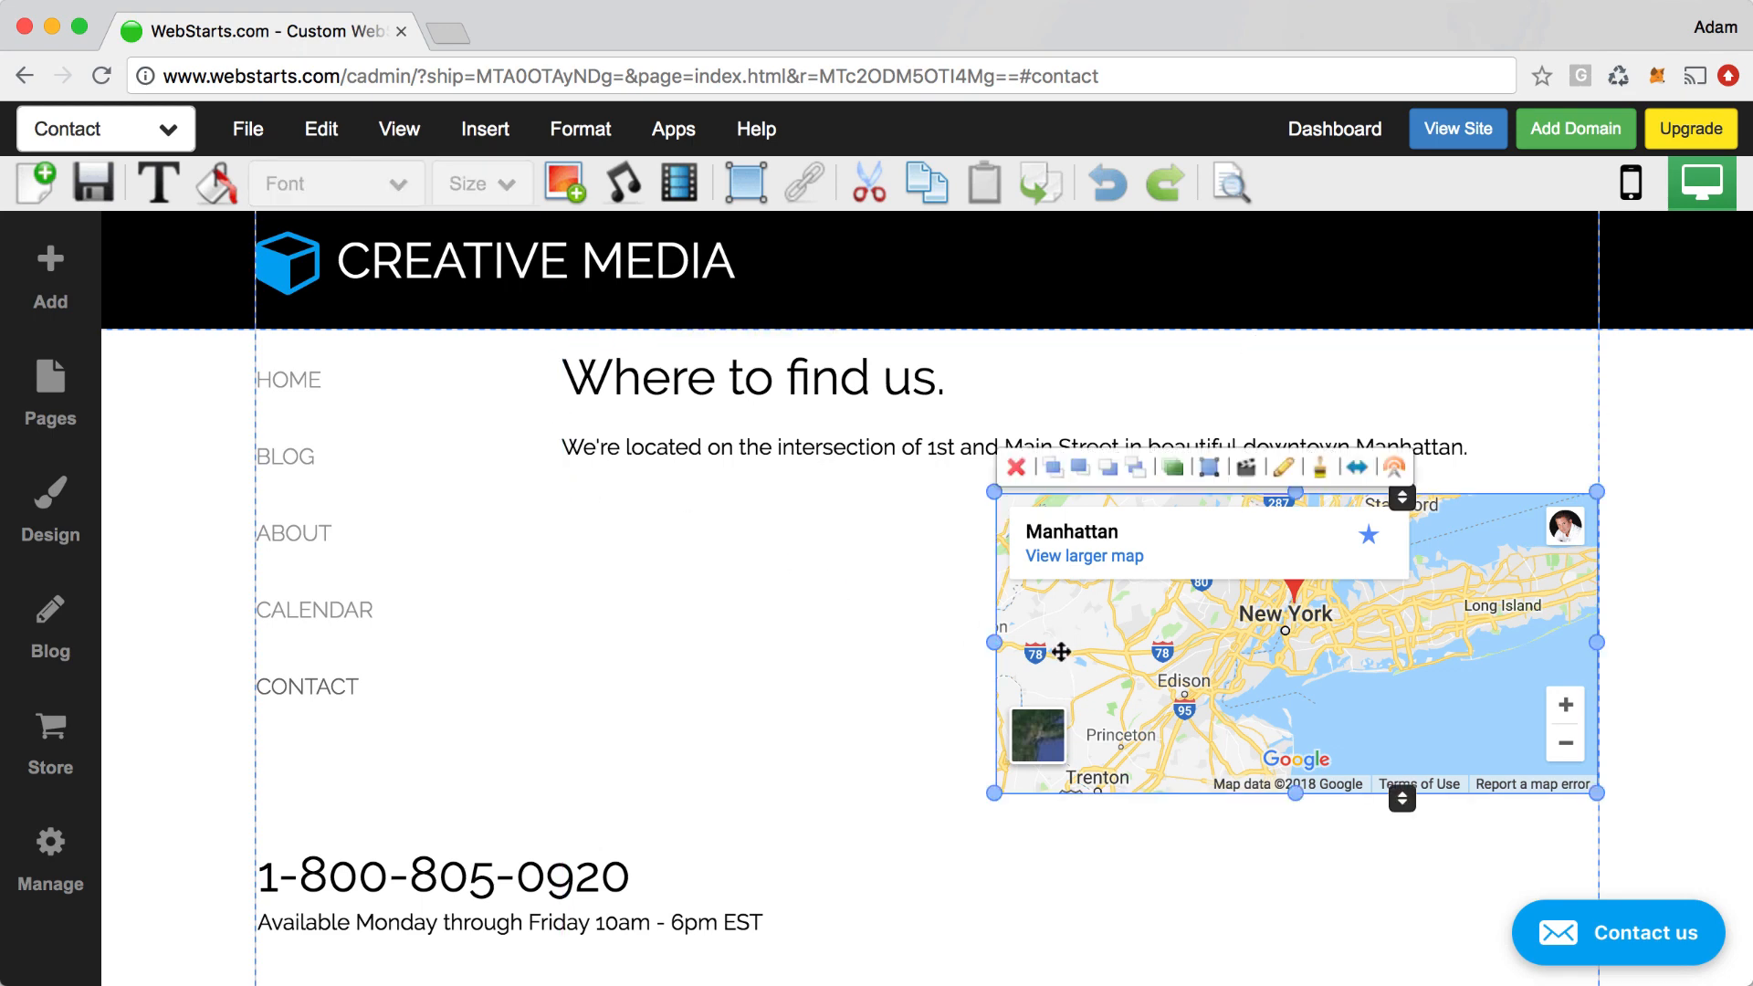
left_click_drag(992, 643, 569, 617)
scroll(1122, 665, "down", 1)
scroll(1122, 666, "down", 1)
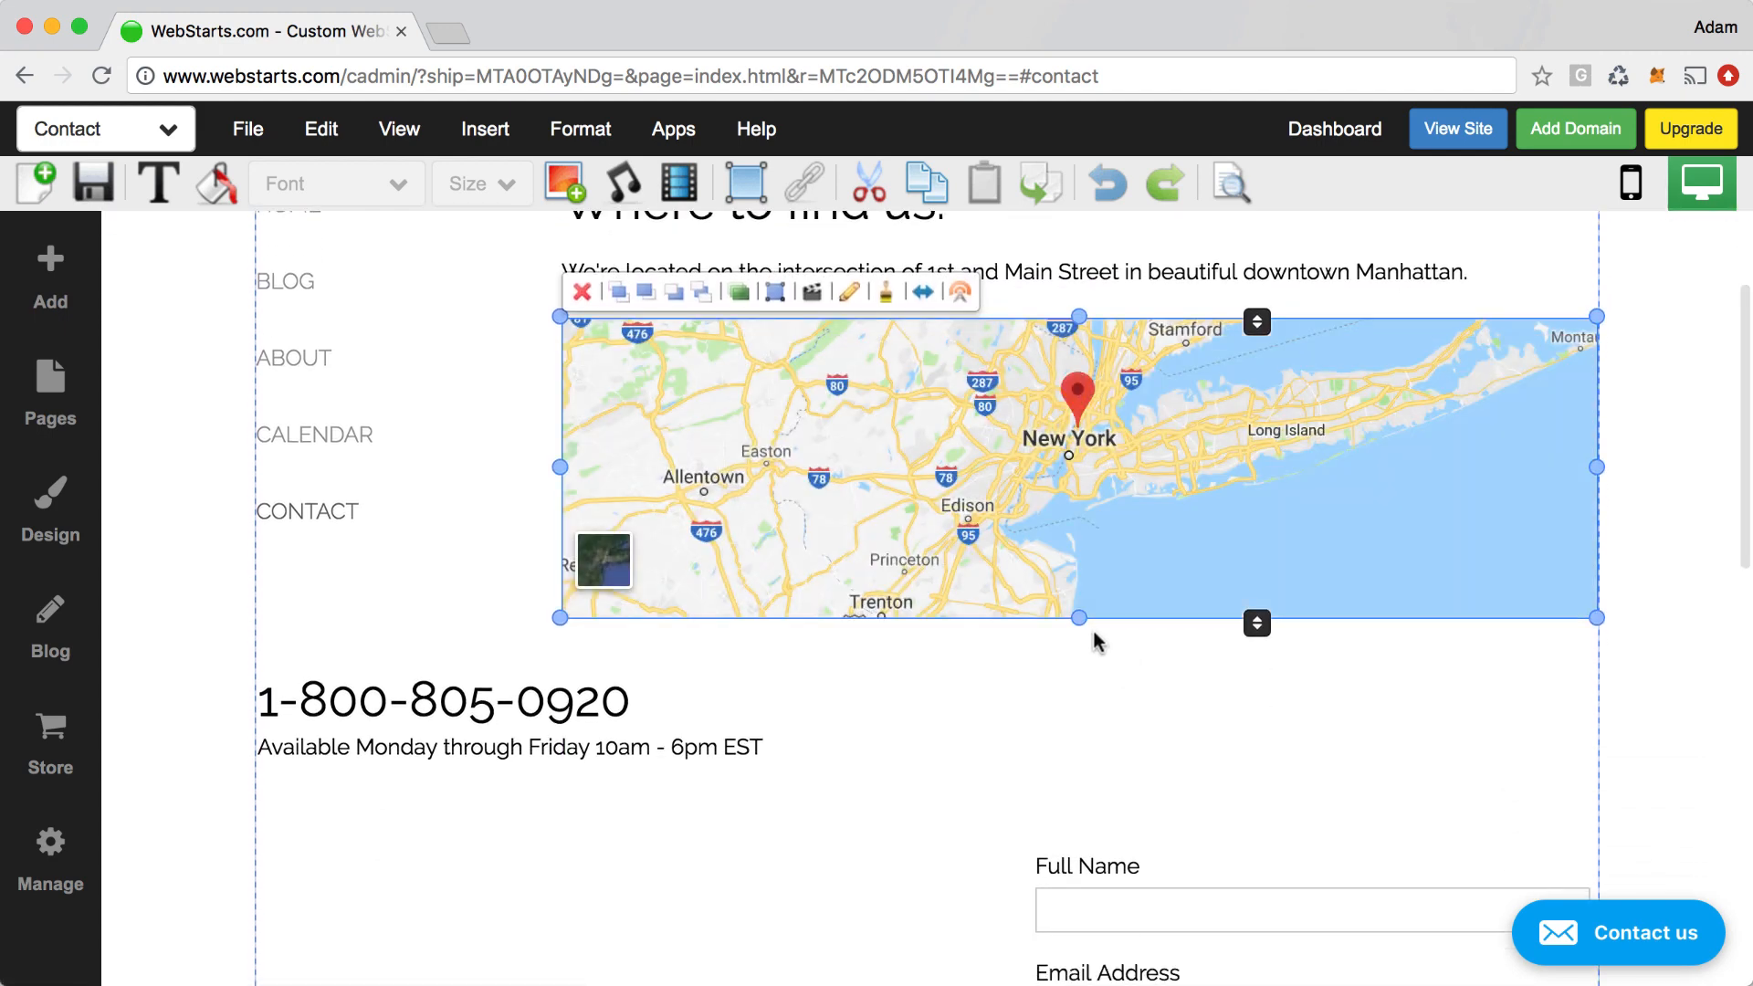
- Align the phone number and hours block and the contact form with the left edge of the map
left_click(476, 727)
left_click_drag(477, 727, 795, 732)
scroll(1077, 913, "down", 4)
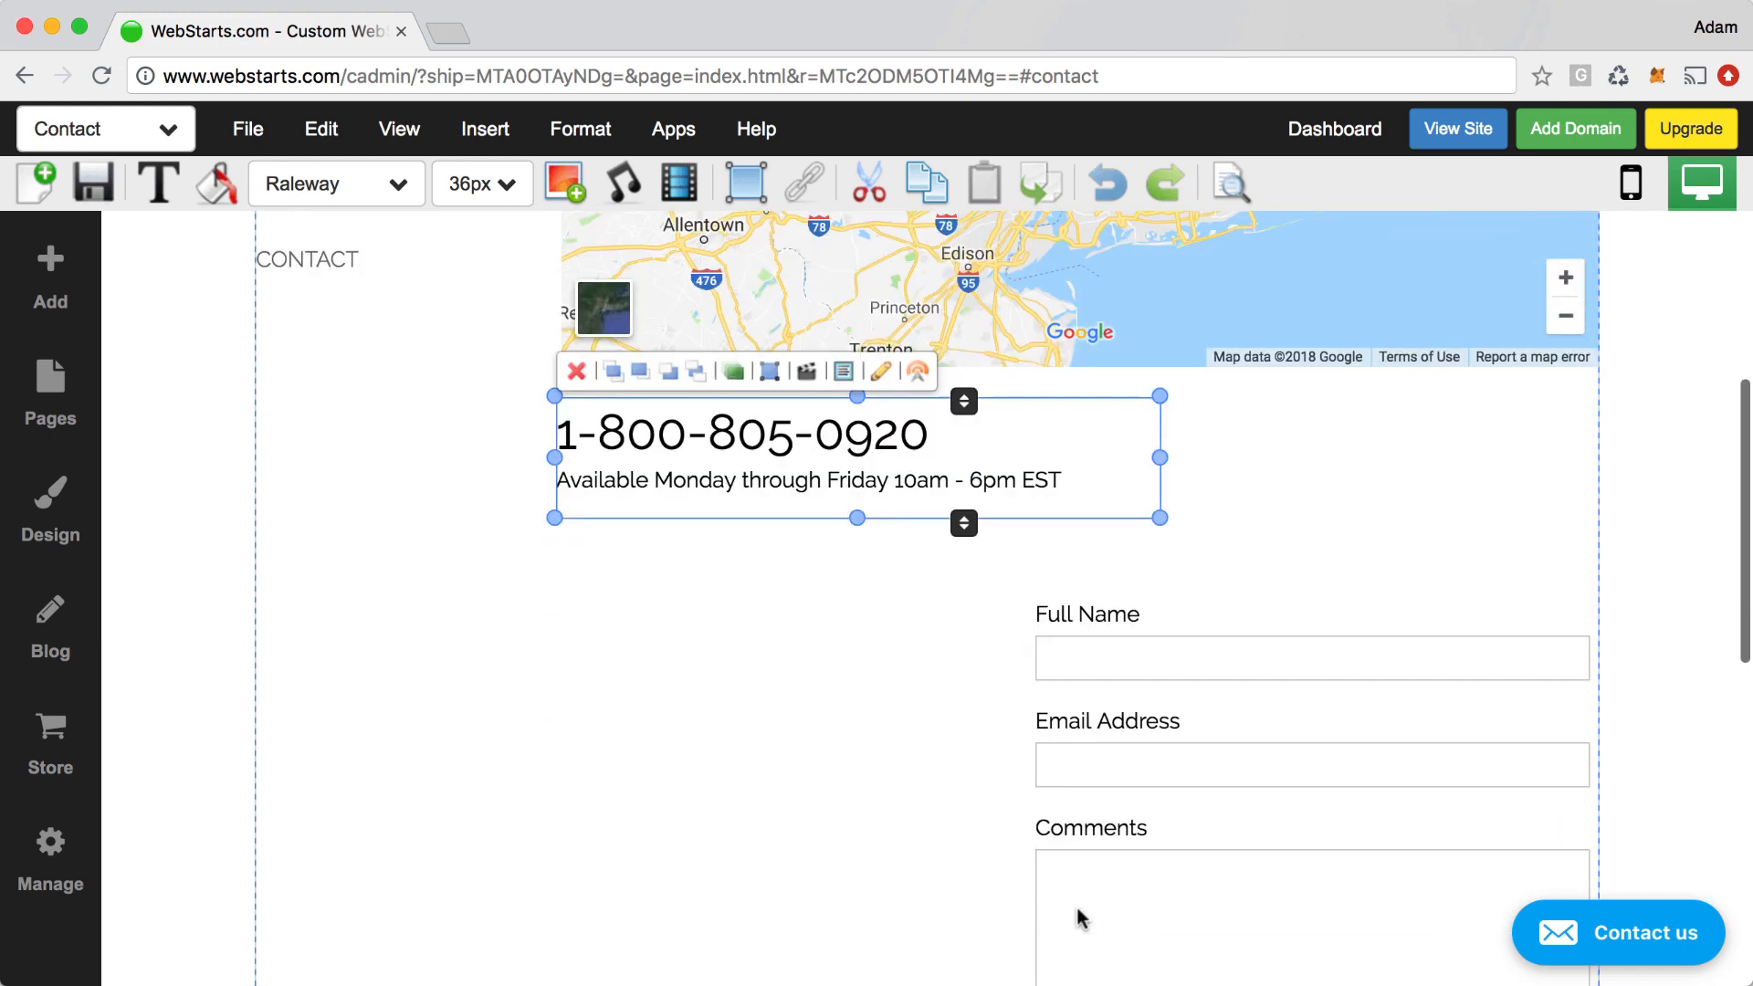
left_click_drag(1143, 728, 722, 708)
- Widen the contact form to the page's right guide and extend the content section downward below the Submit button
left_click_drag(1137, 685, 1598, 731)
scroll(1329, 758, "down", 2)
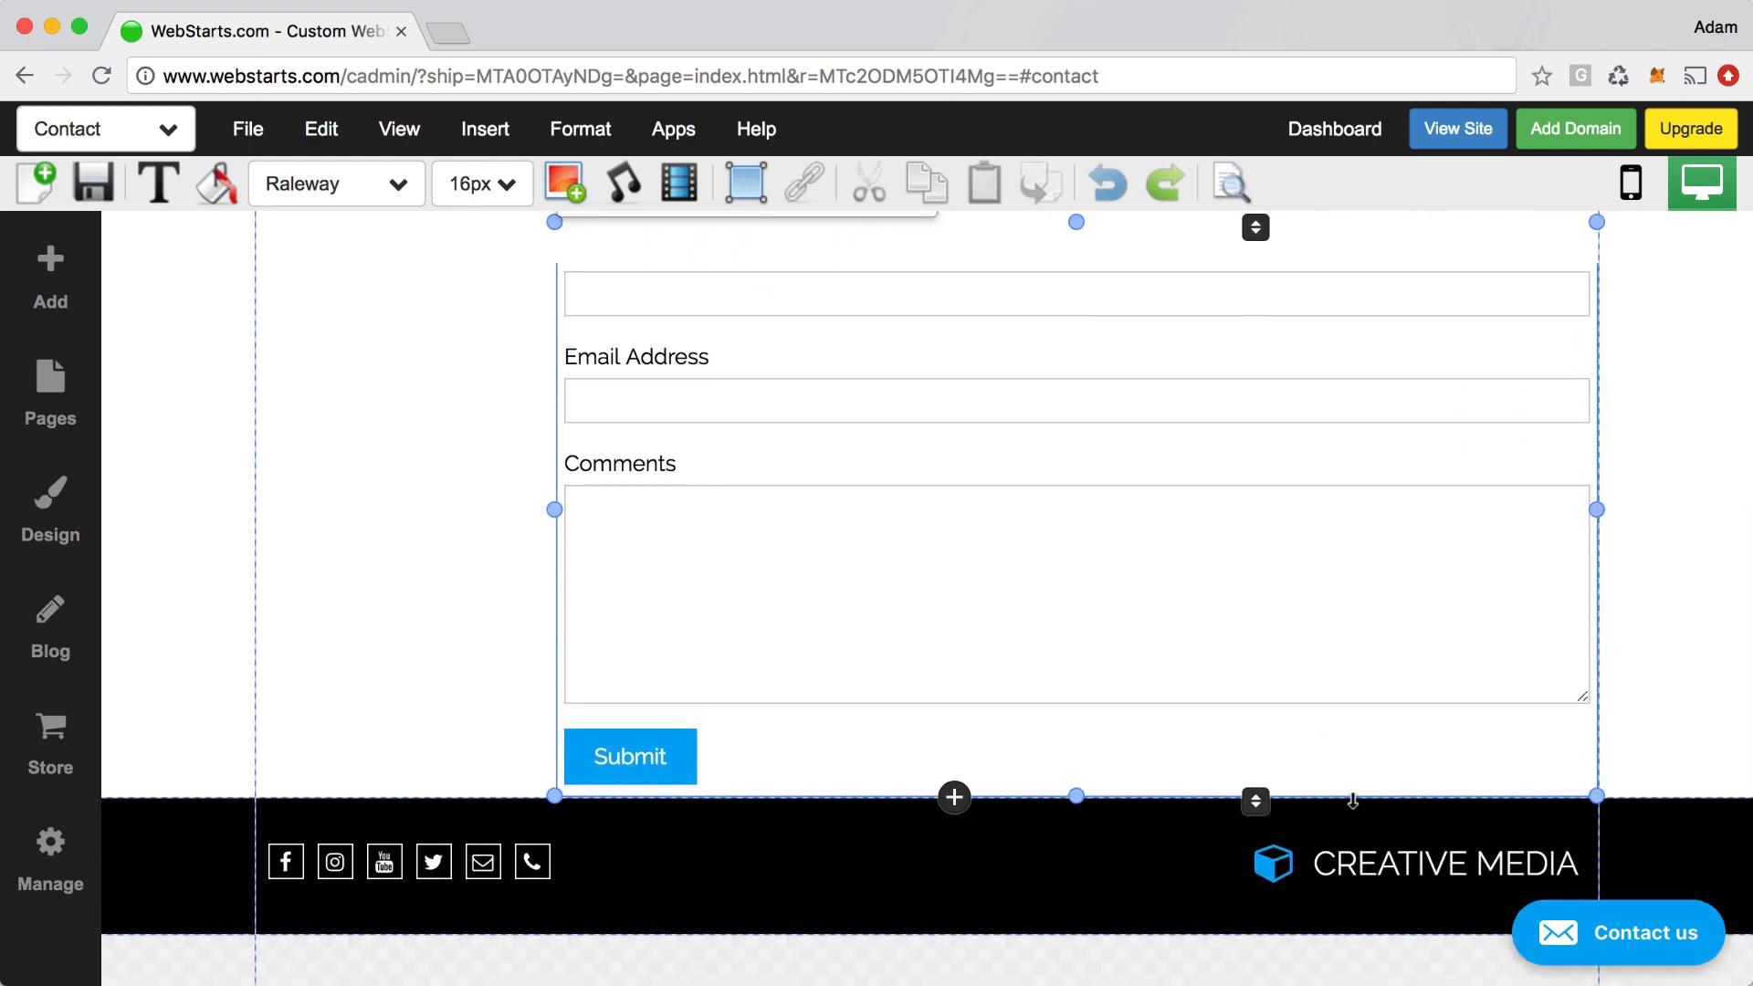
left_click_drag(1354, 800, 1344, 932)
- Save the Contact page and decline to share the website
scroll(1319, 726, "up", 10)
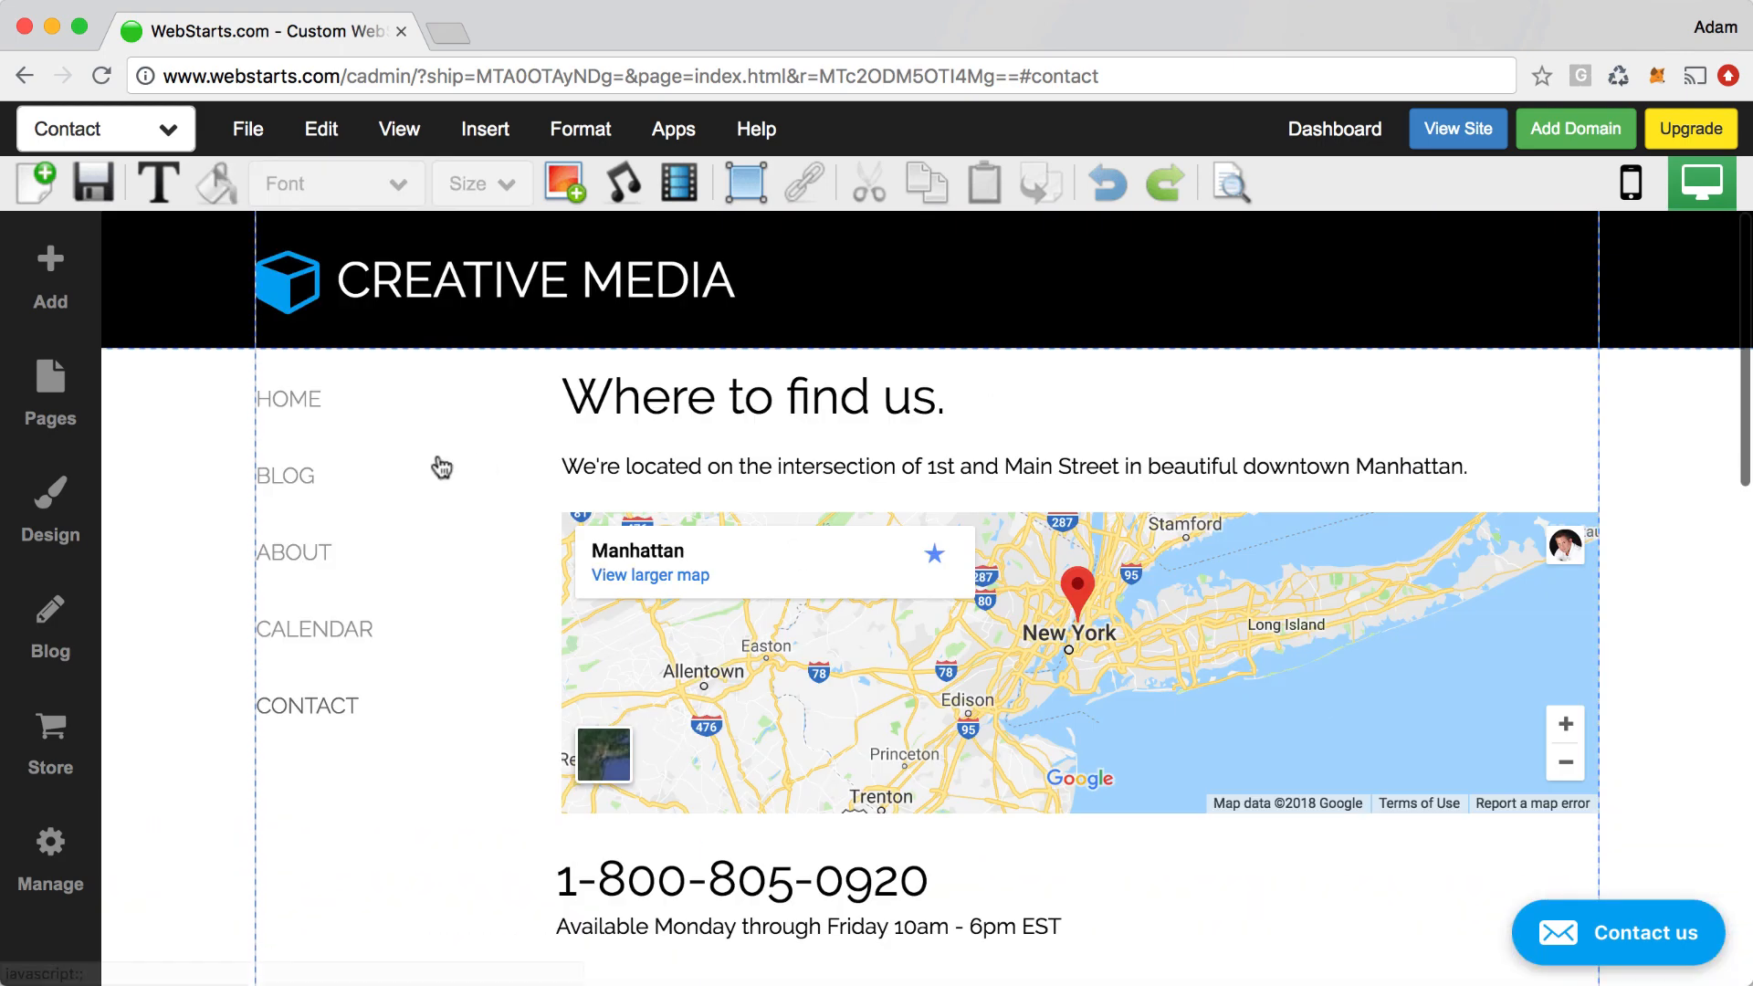
left_click(104, 186)
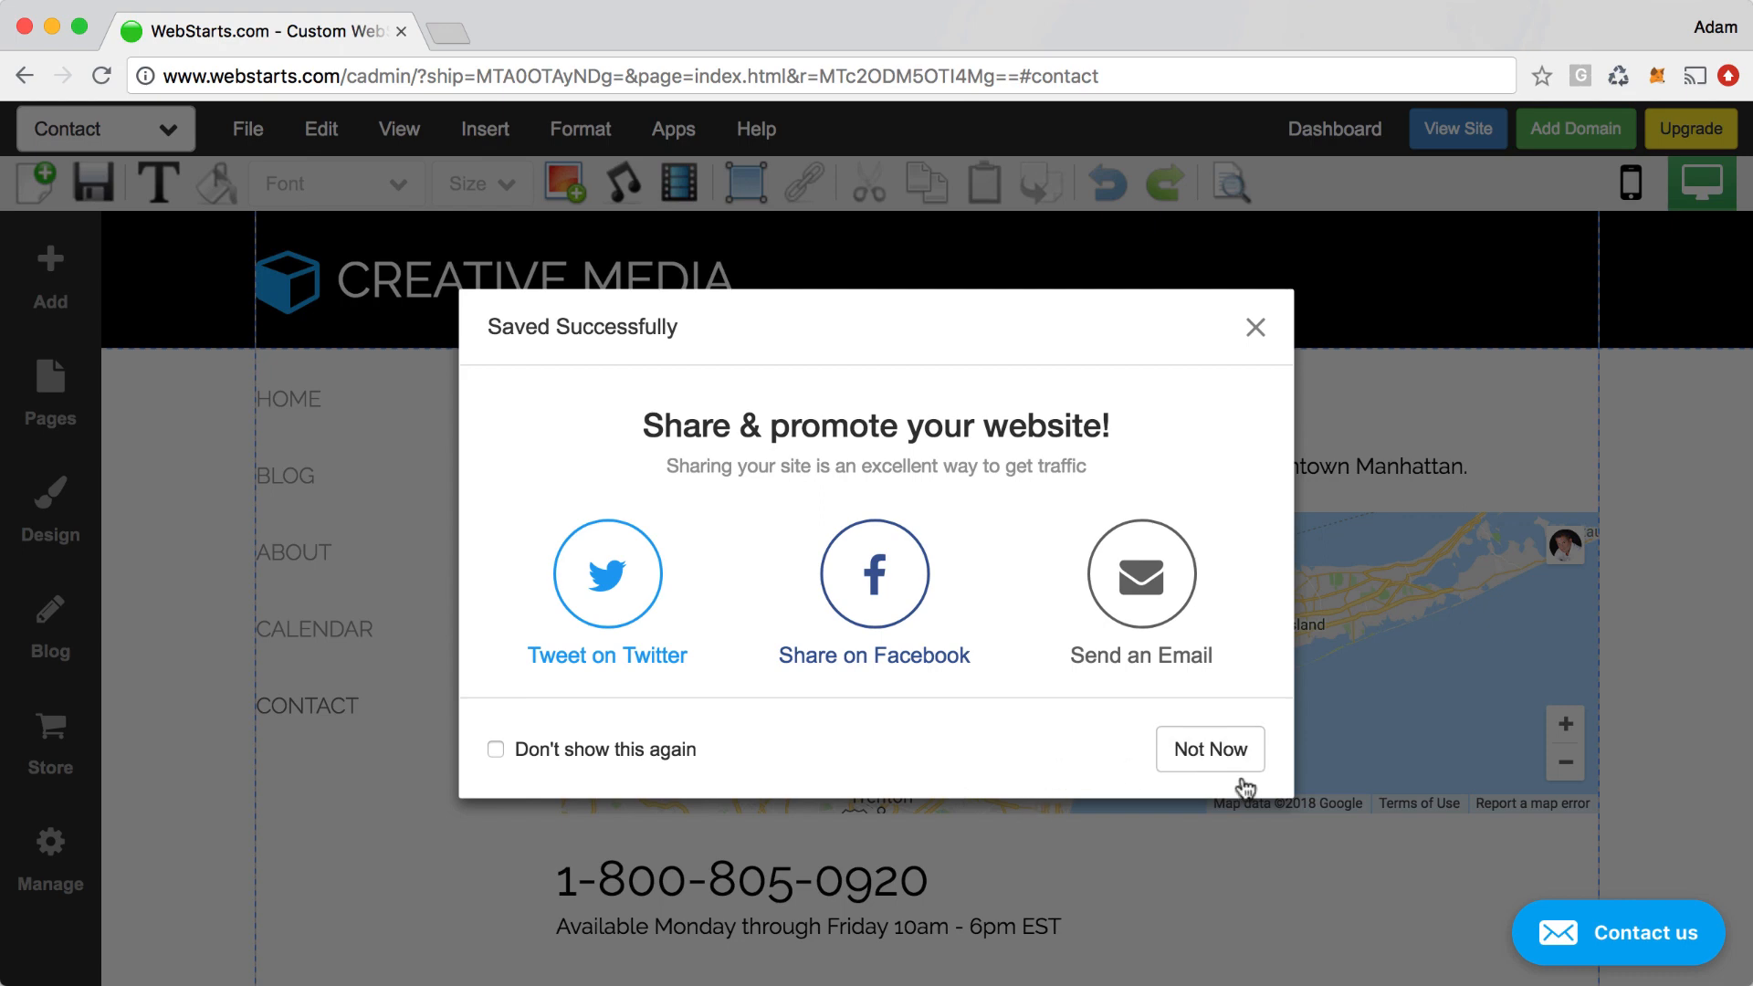
left_click(1228, 766)
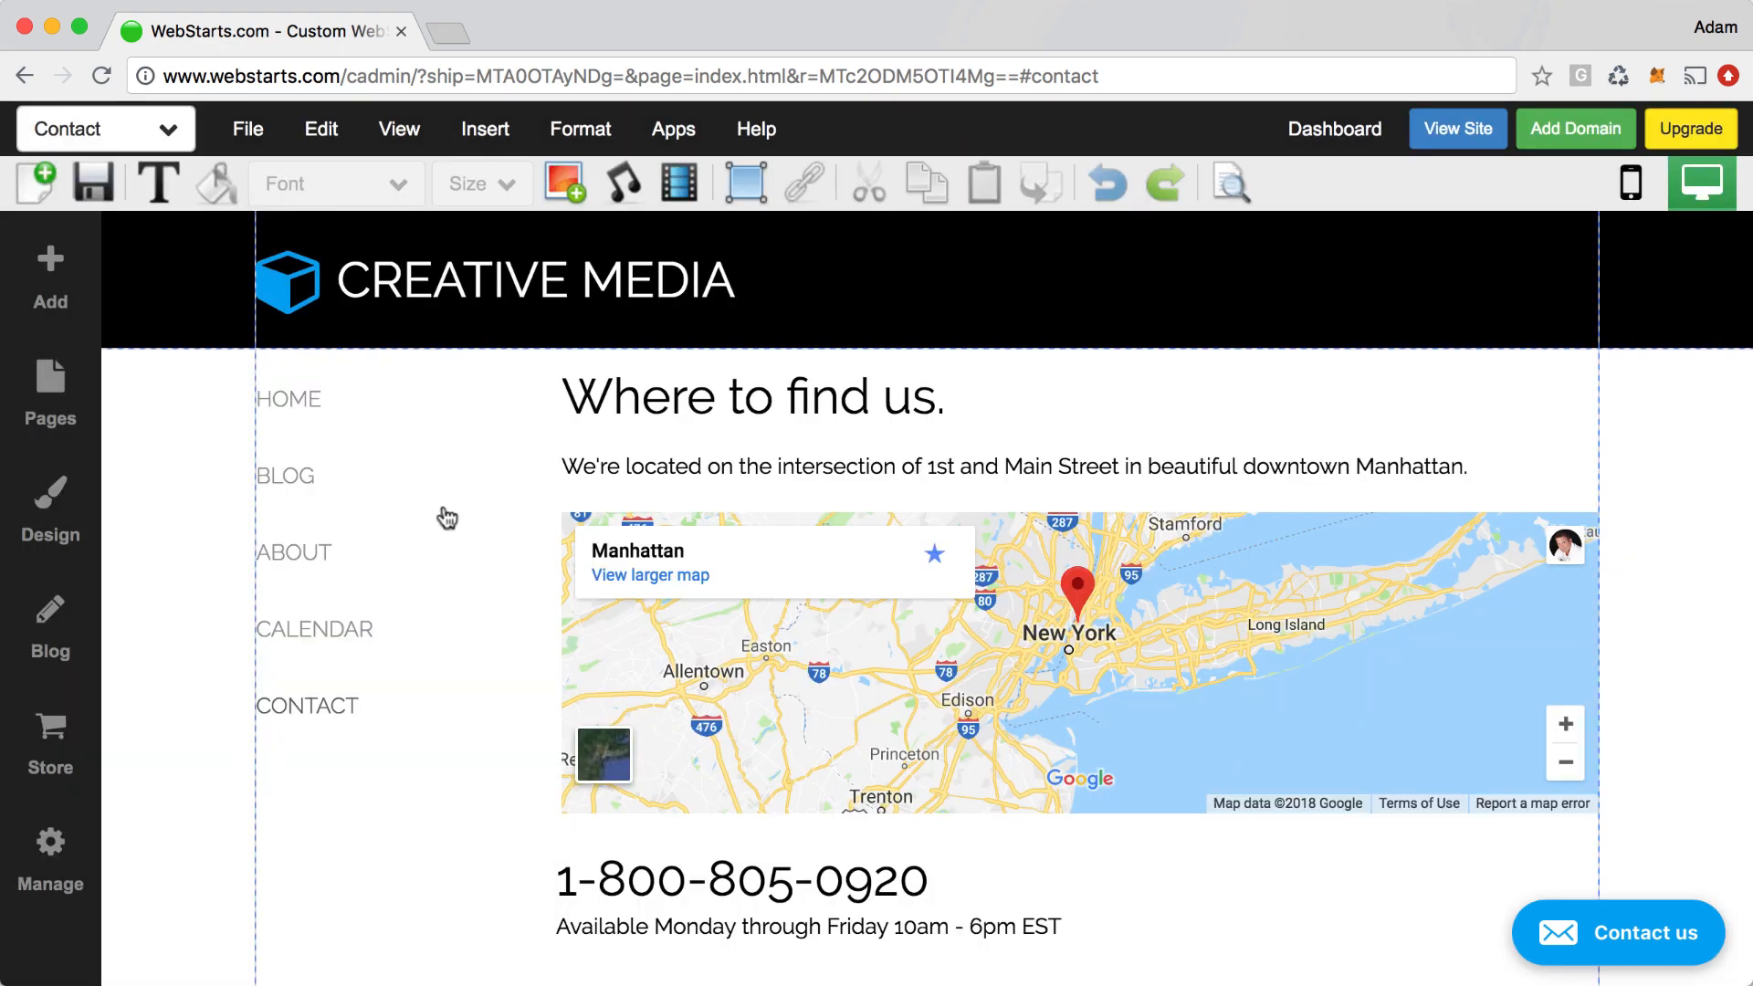
- Open the Blog page for editing
left_click(150, 137)
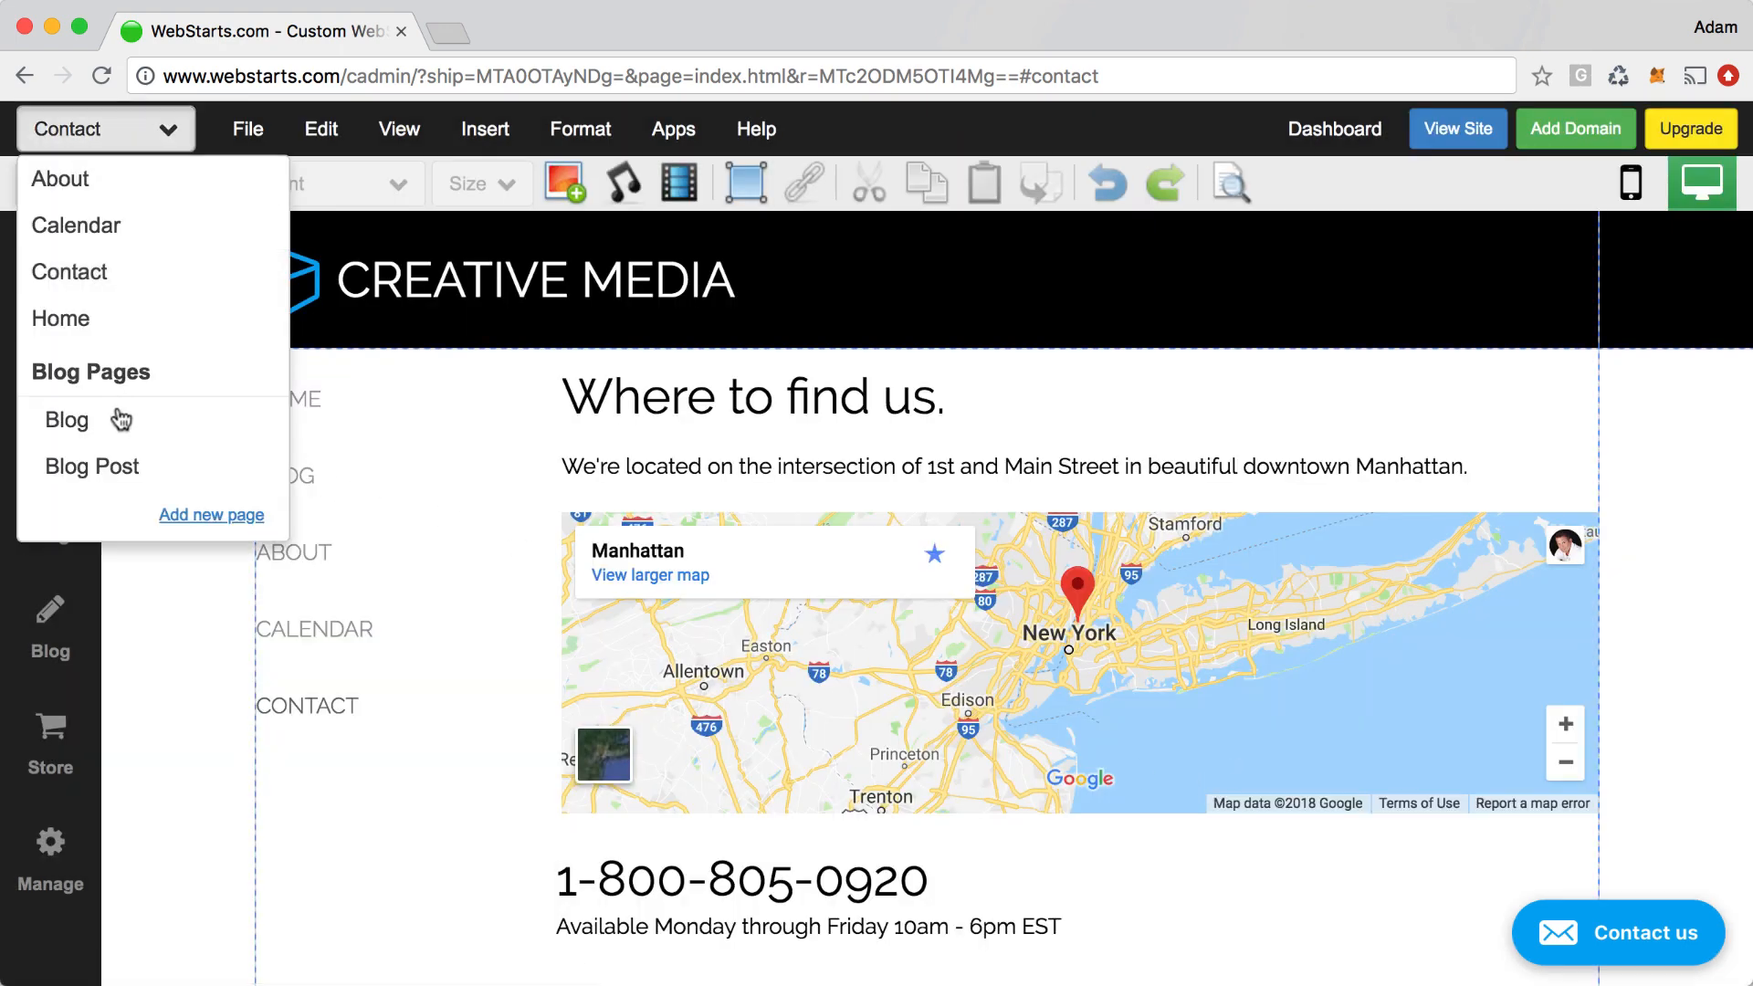
left_click(66, 420)
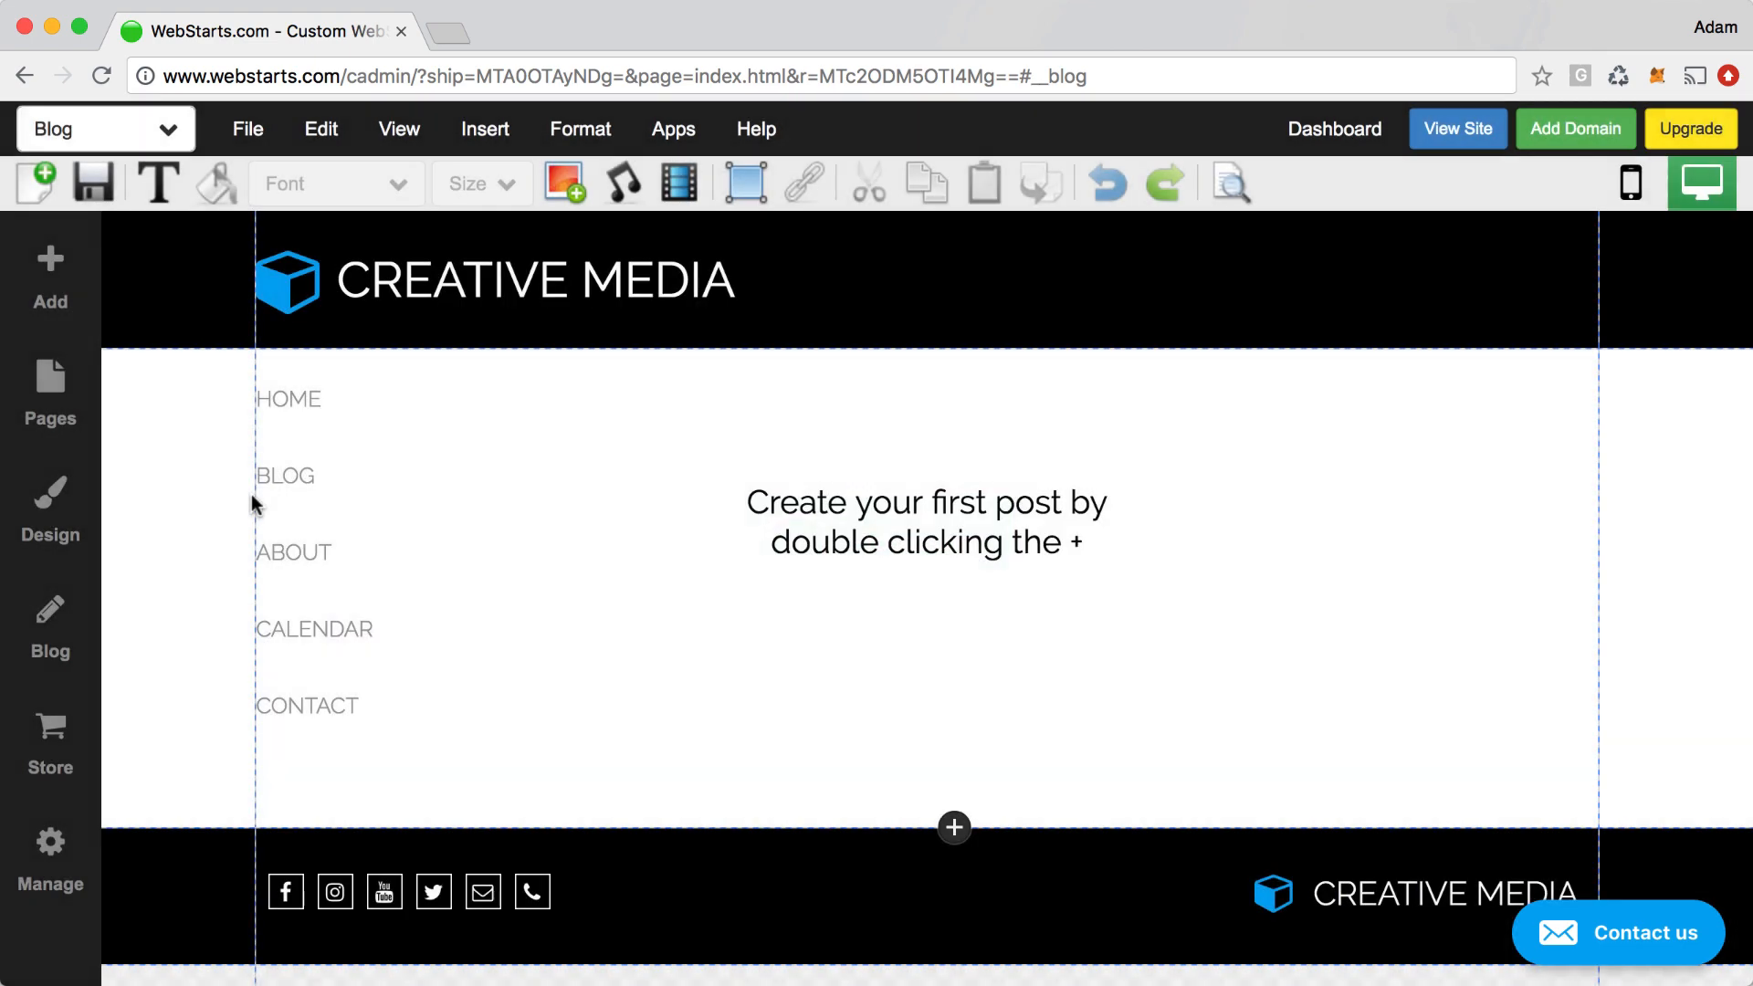
- Narrow the Blog page's post block so it clears the side menu, move it up below the header and fit it to the page's right guide
left_click(744, 516)
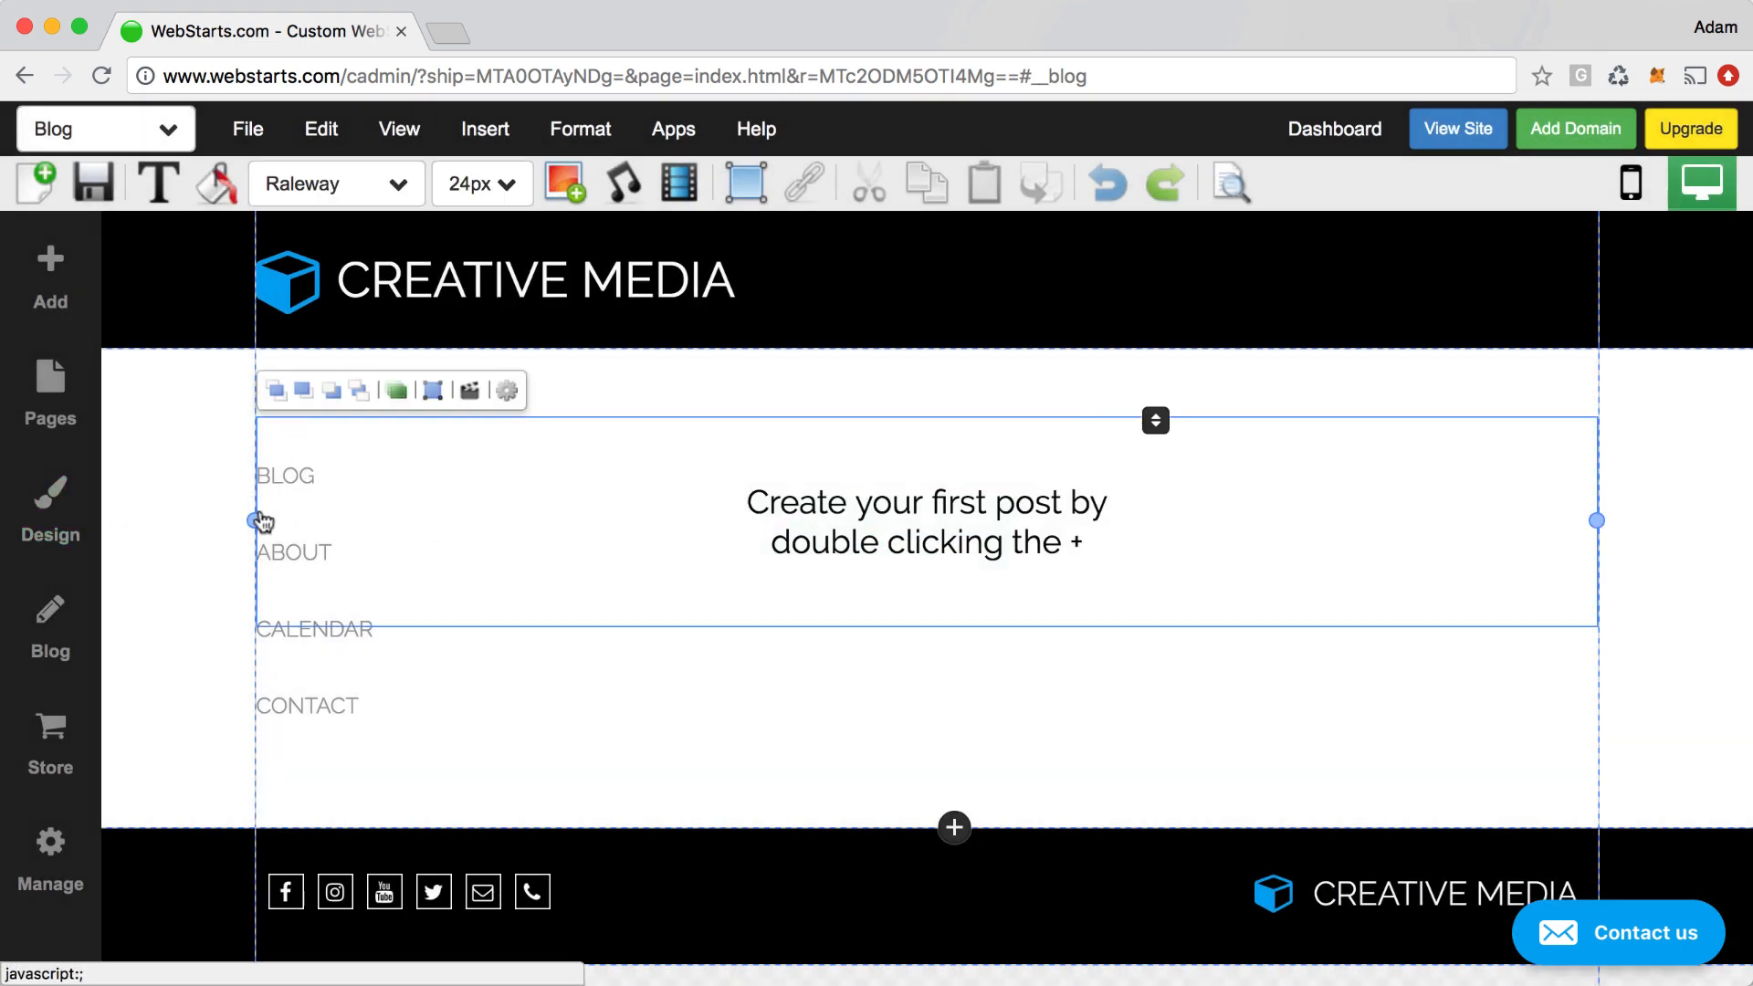
left_click_drag(254, 519, 567, 509)
left_click_drag(685, 551, 670, 506)
left_click_drag(1594, 465, 1602, 464)
left_click(1644, 539)
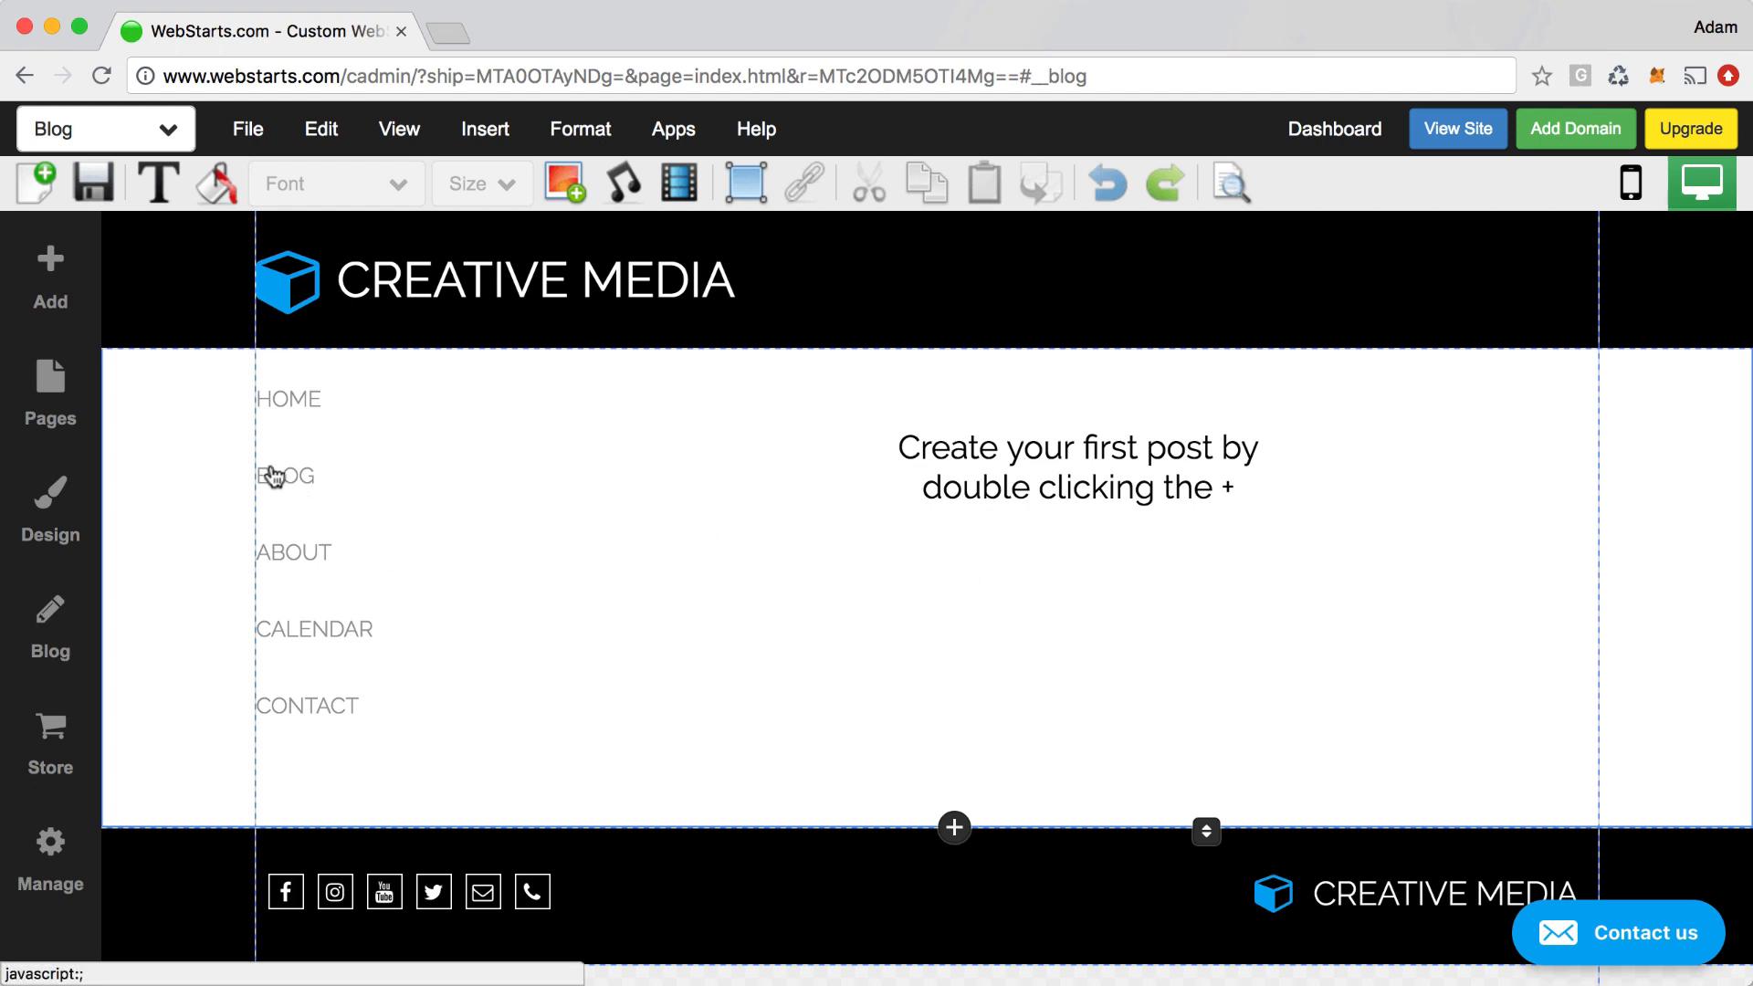
- Save the Blog page without sharing the website and open the Blog Post page for editing
left_click(93, 183)
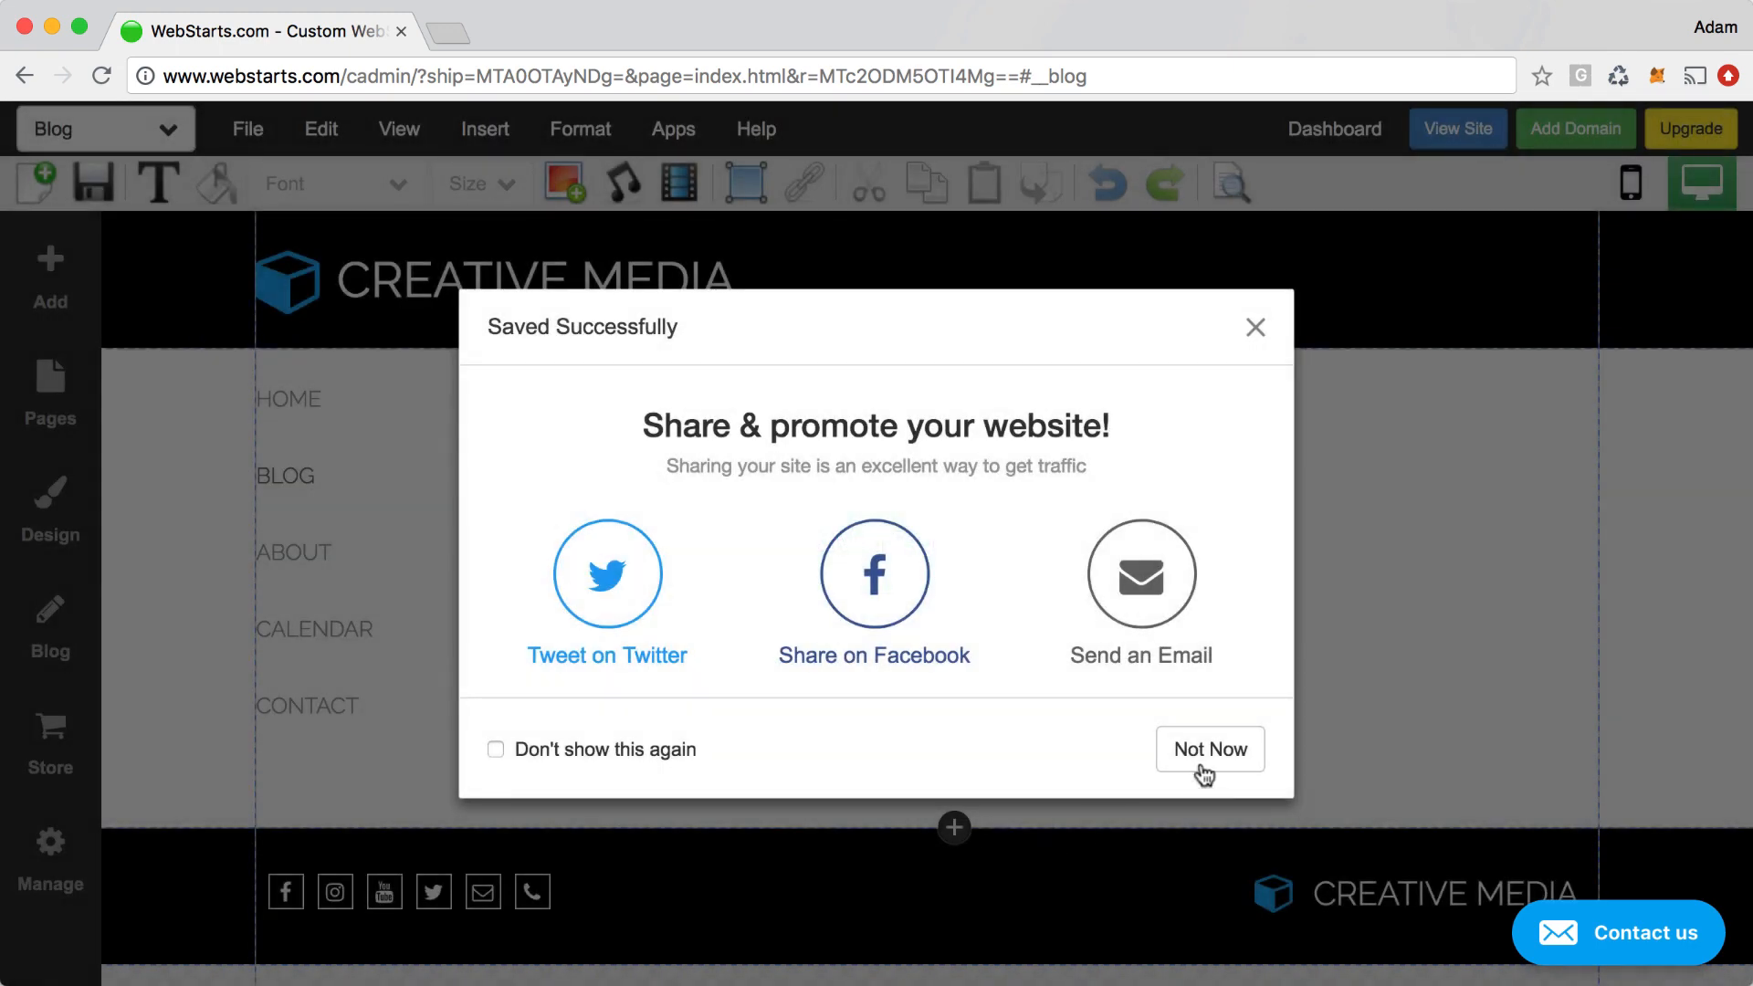
left_click(1204, 774)
left_click(137, 137)
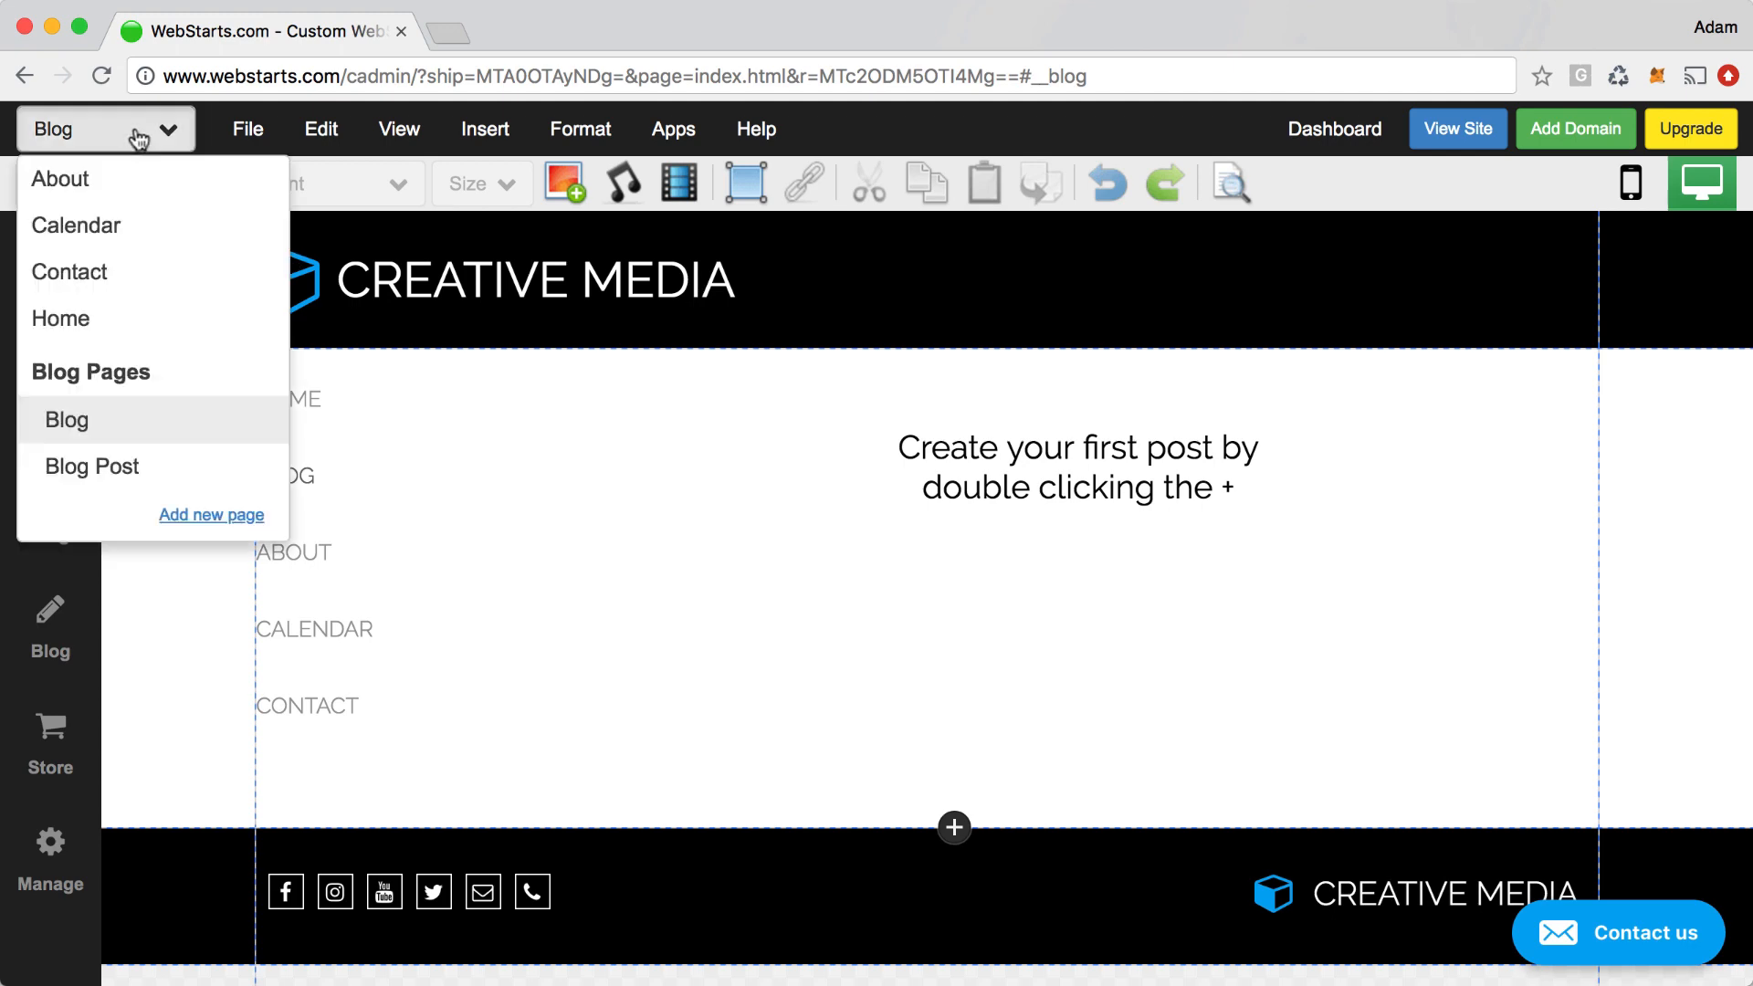
left_click(91, 464)
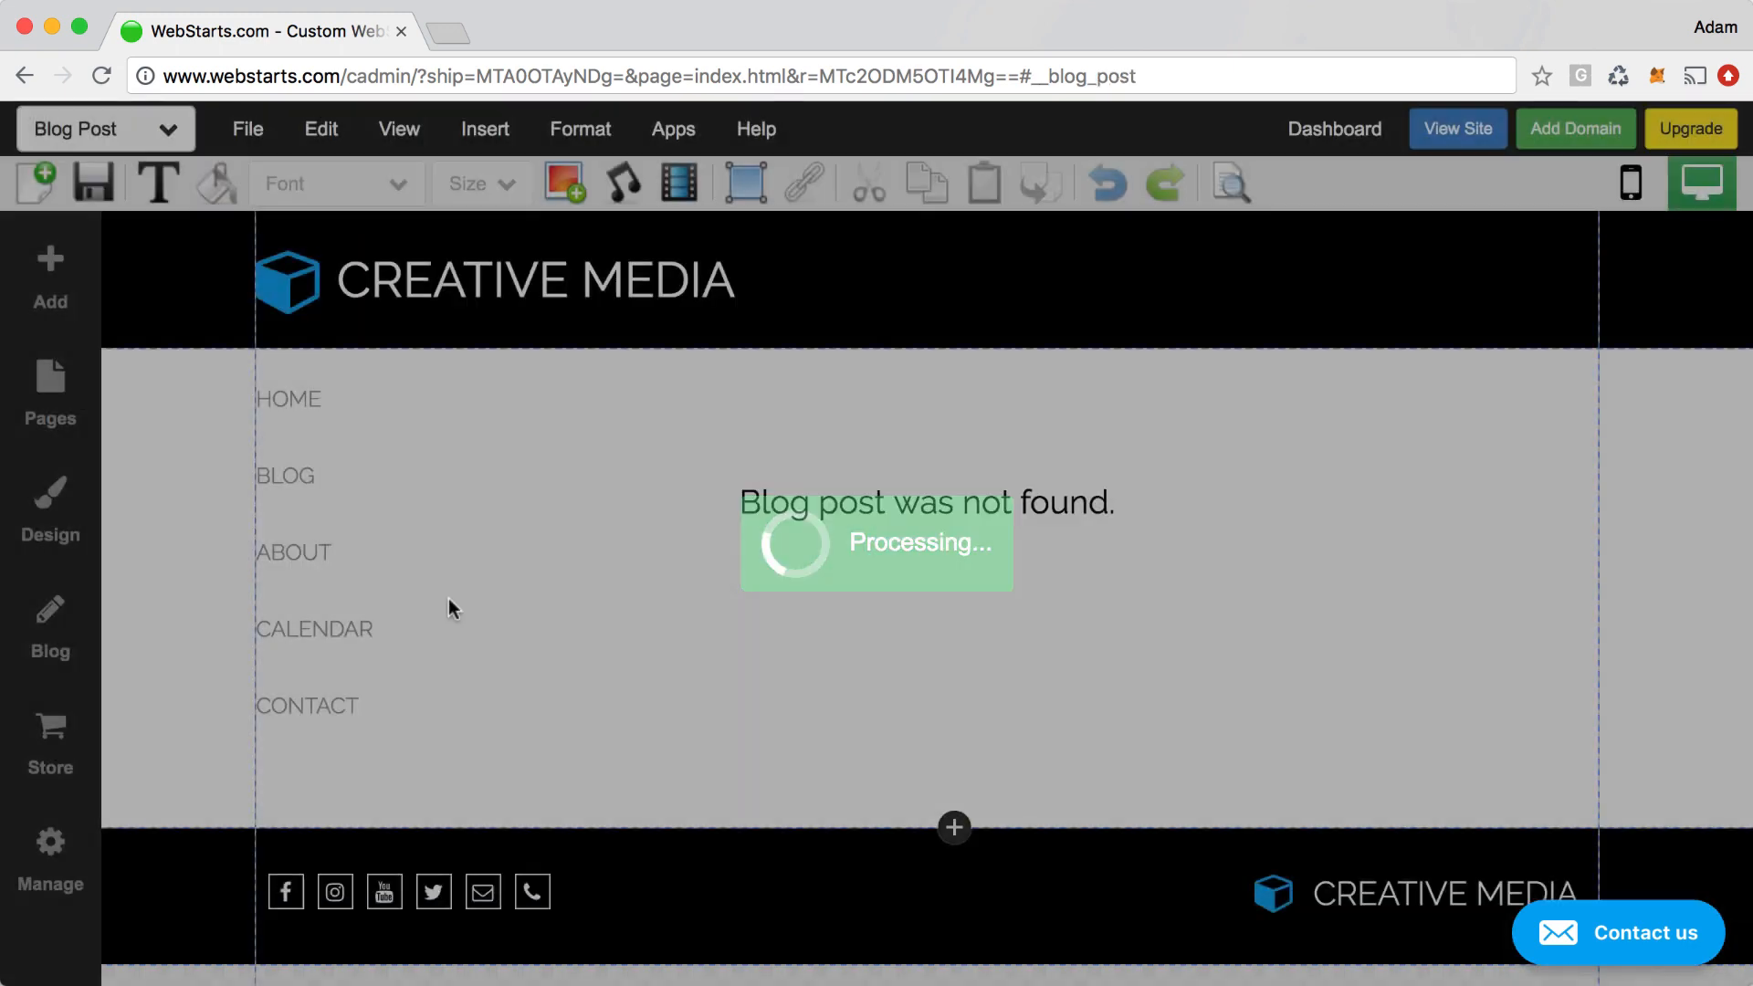
- Fit the Blog Post page's content block between the side menu and right guide, just below the header, and save without sharing
left_click(909, 568)
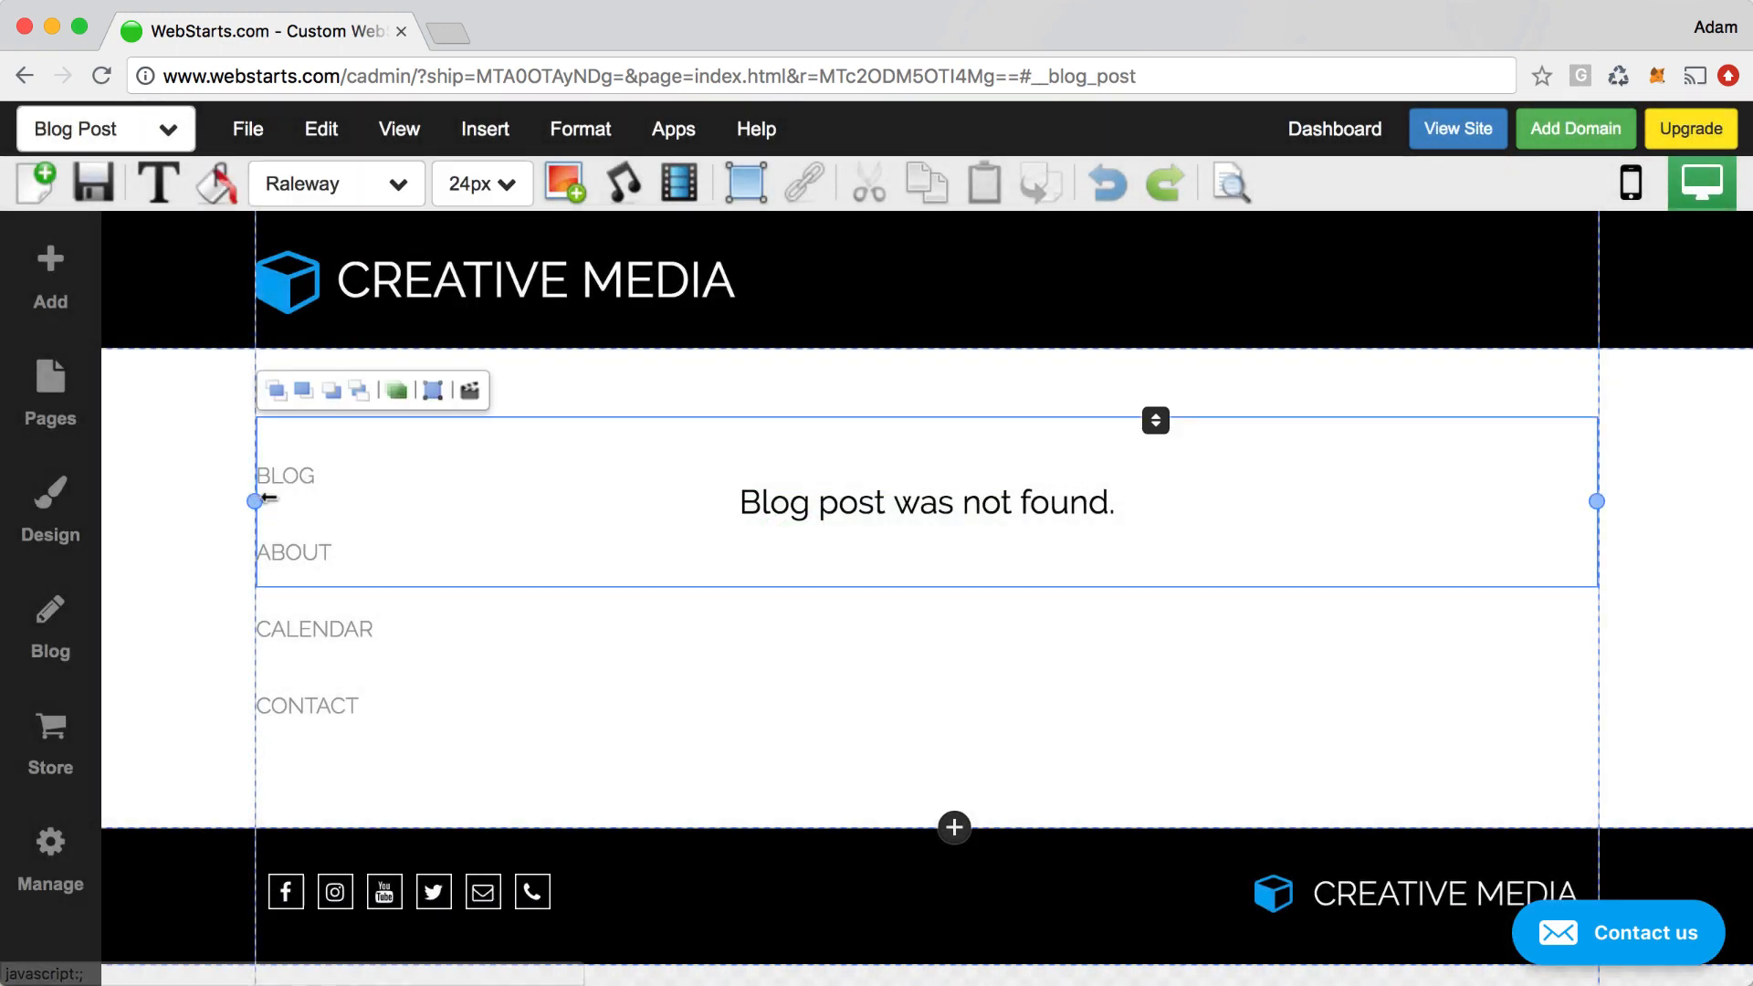
left_click_drag(255, 499, 561, 451)
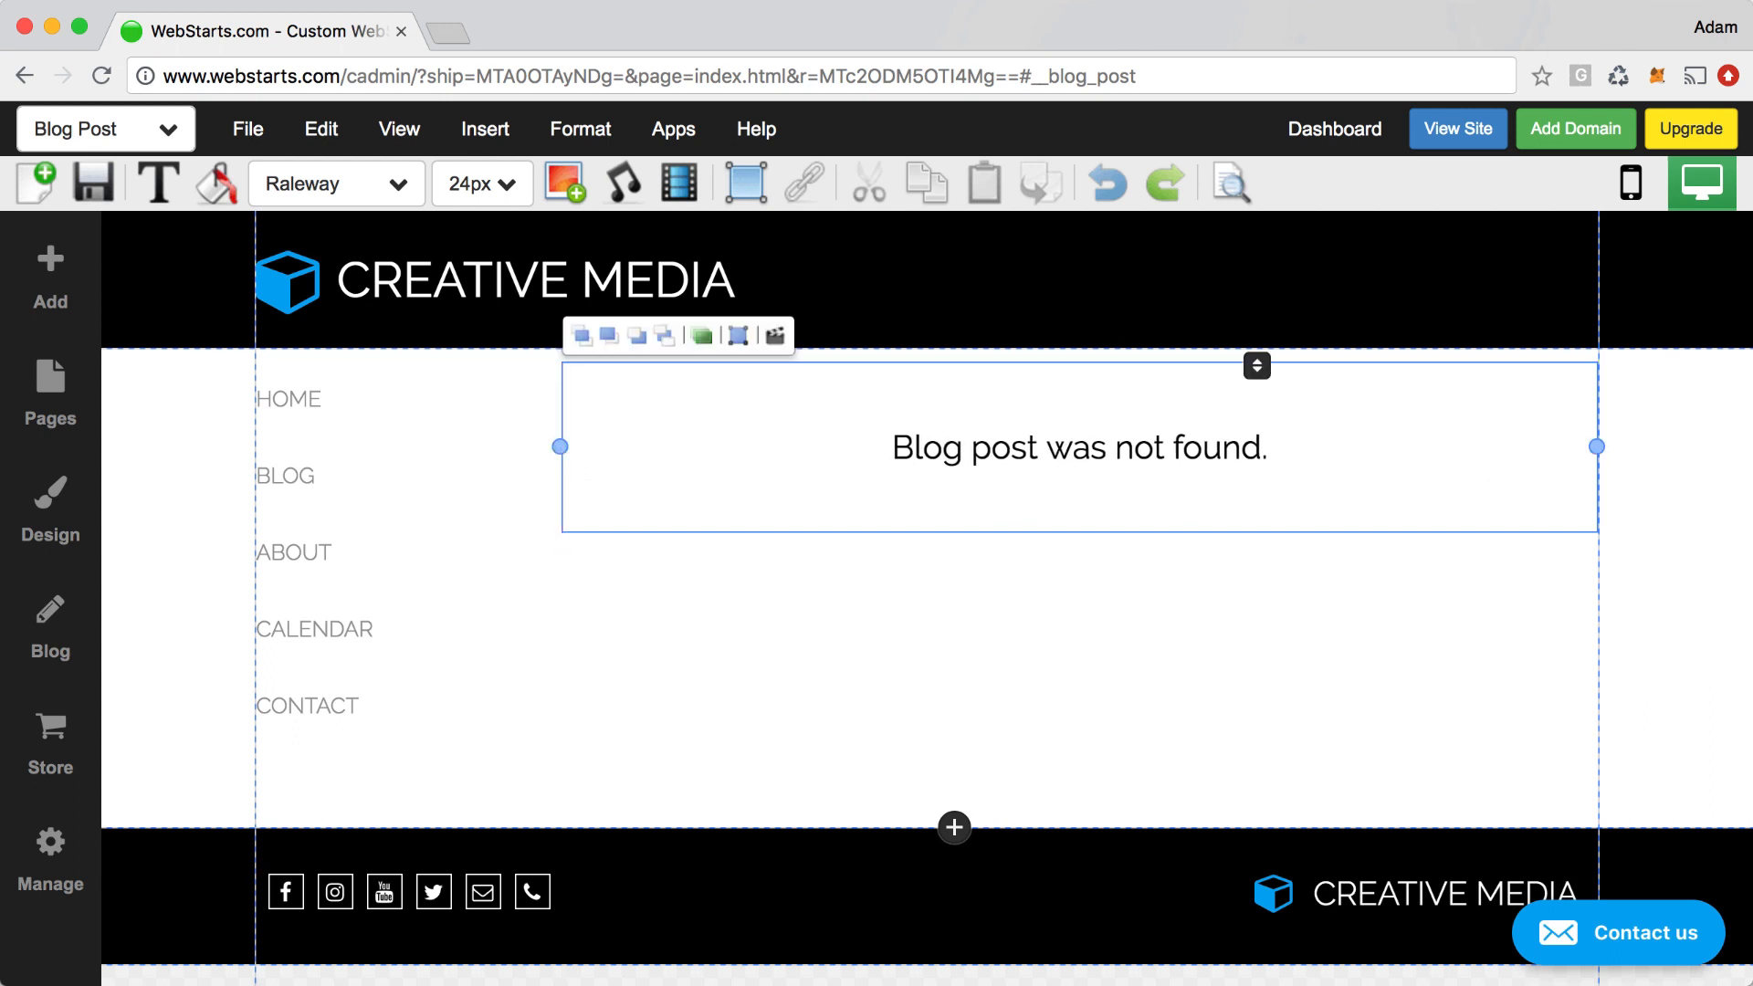
left_click(85, 195)
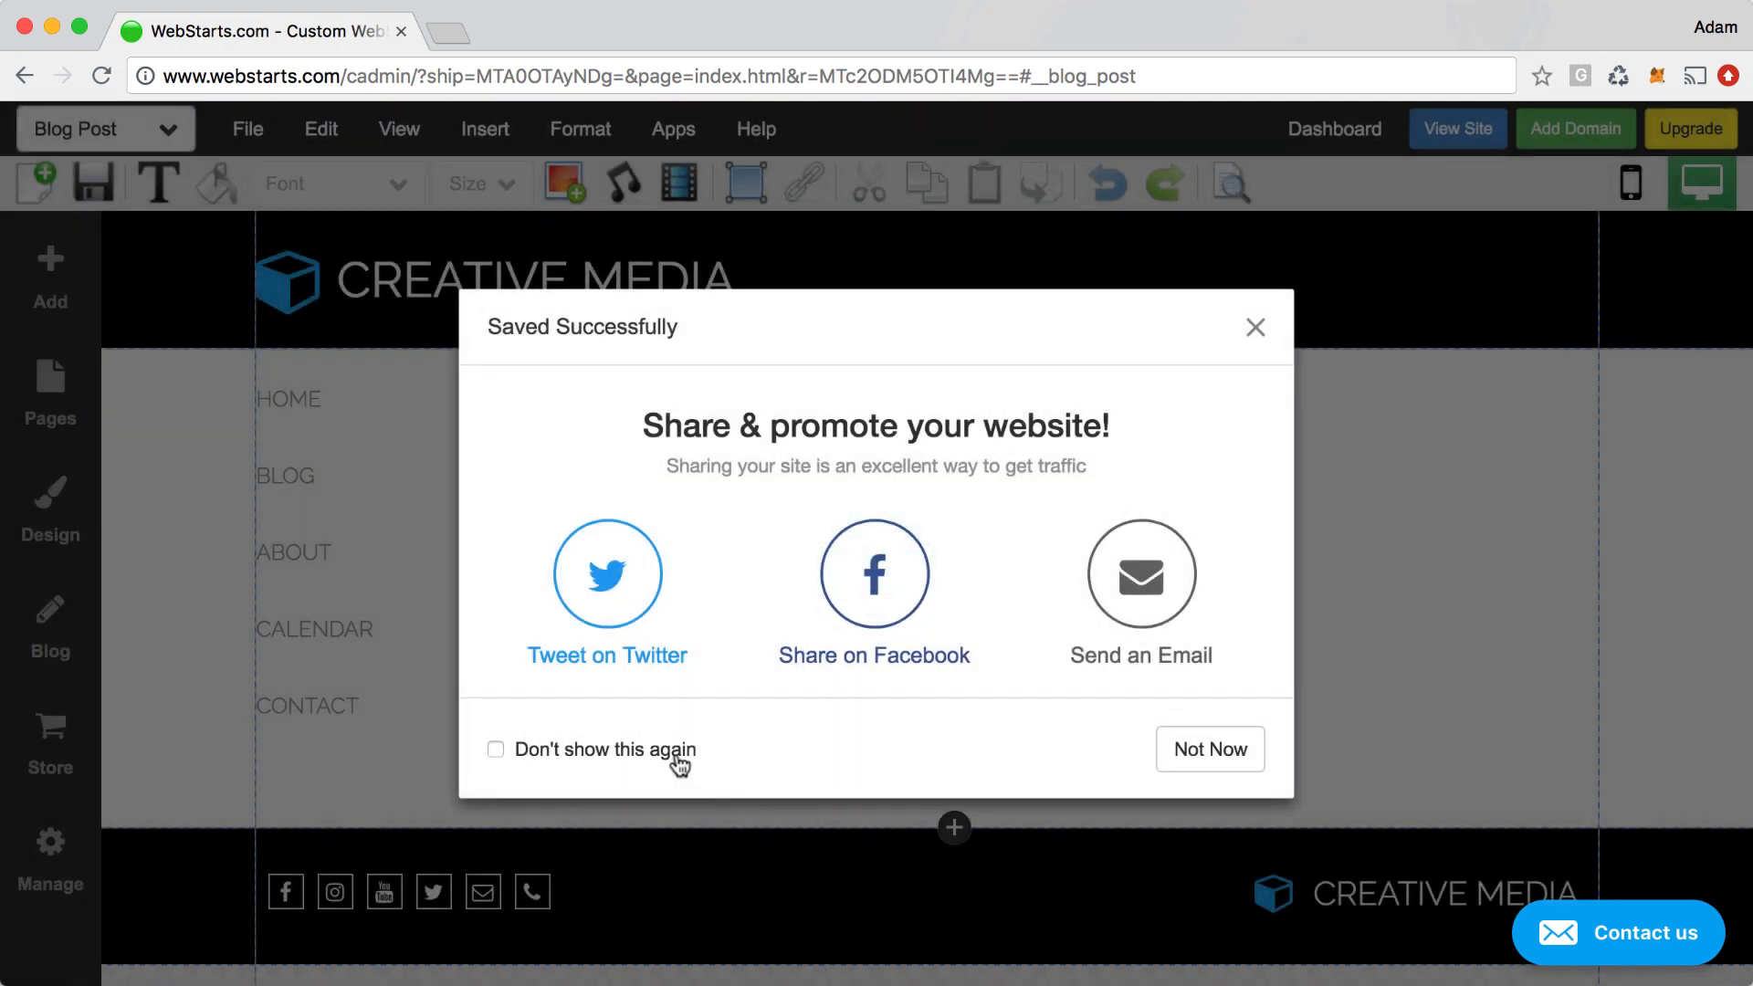
left_click(1215, 750)
- View the live site and check the side menu and content layout on the Home, Blog, Calendar and Contact pages
left_click(1459, 129)
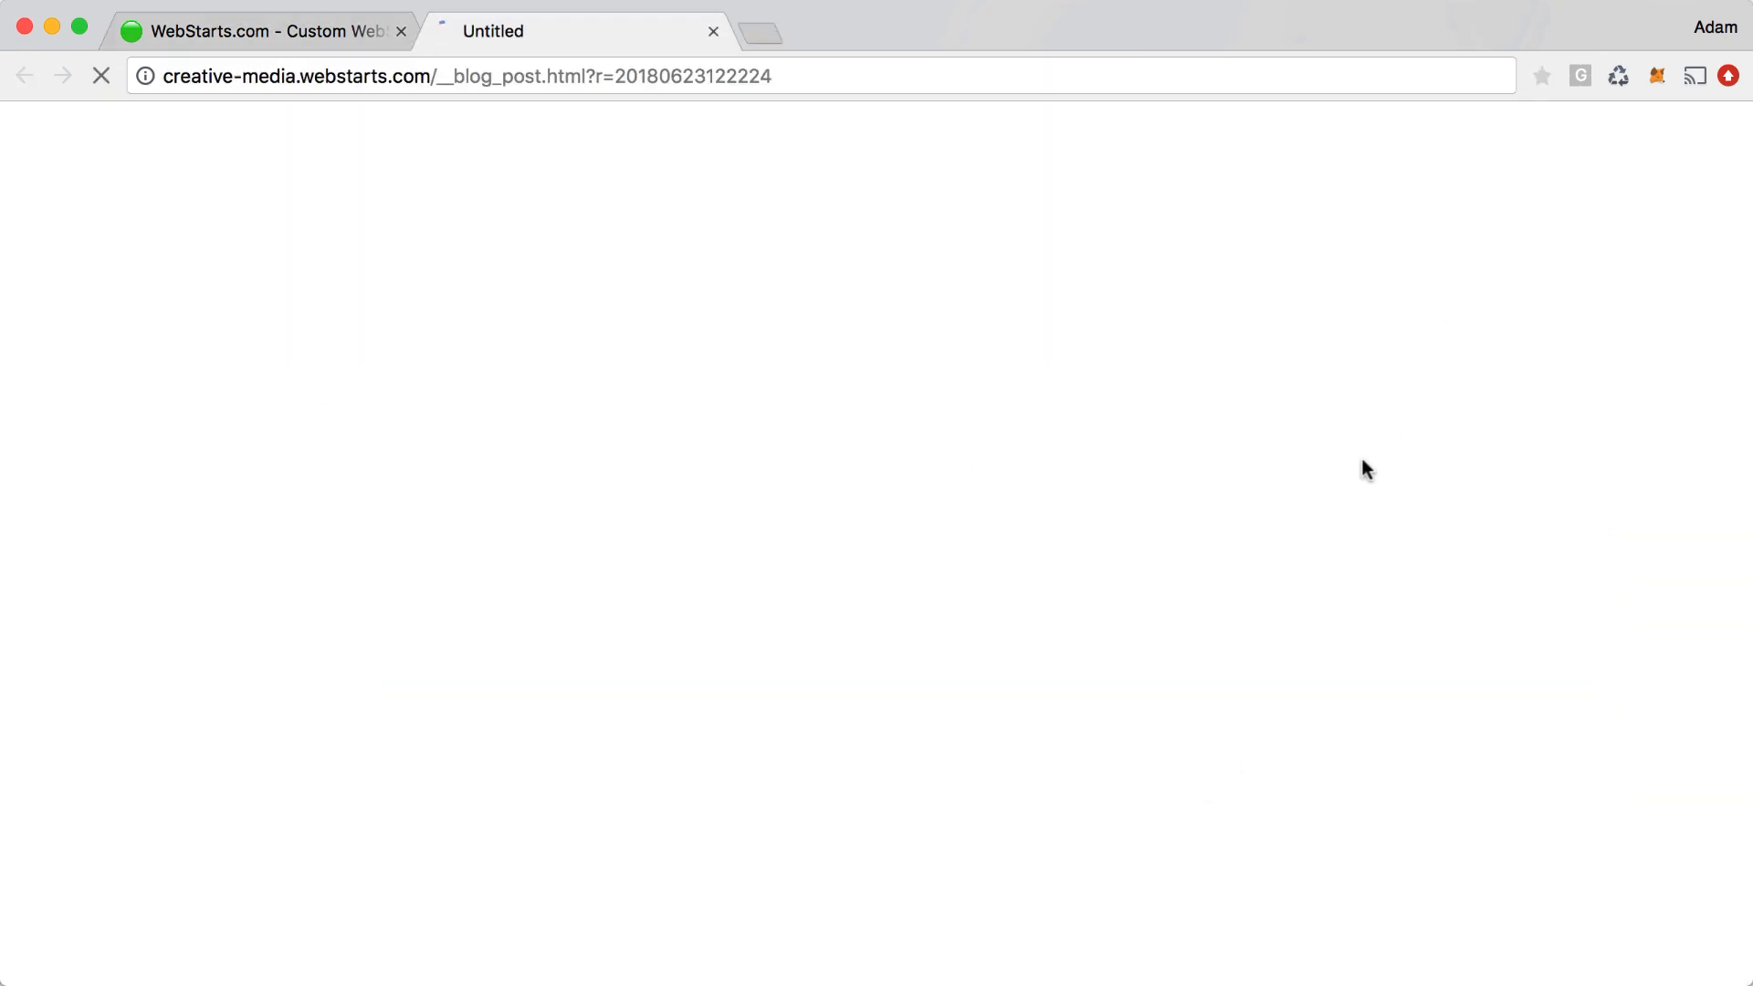
left_click(219, 298)
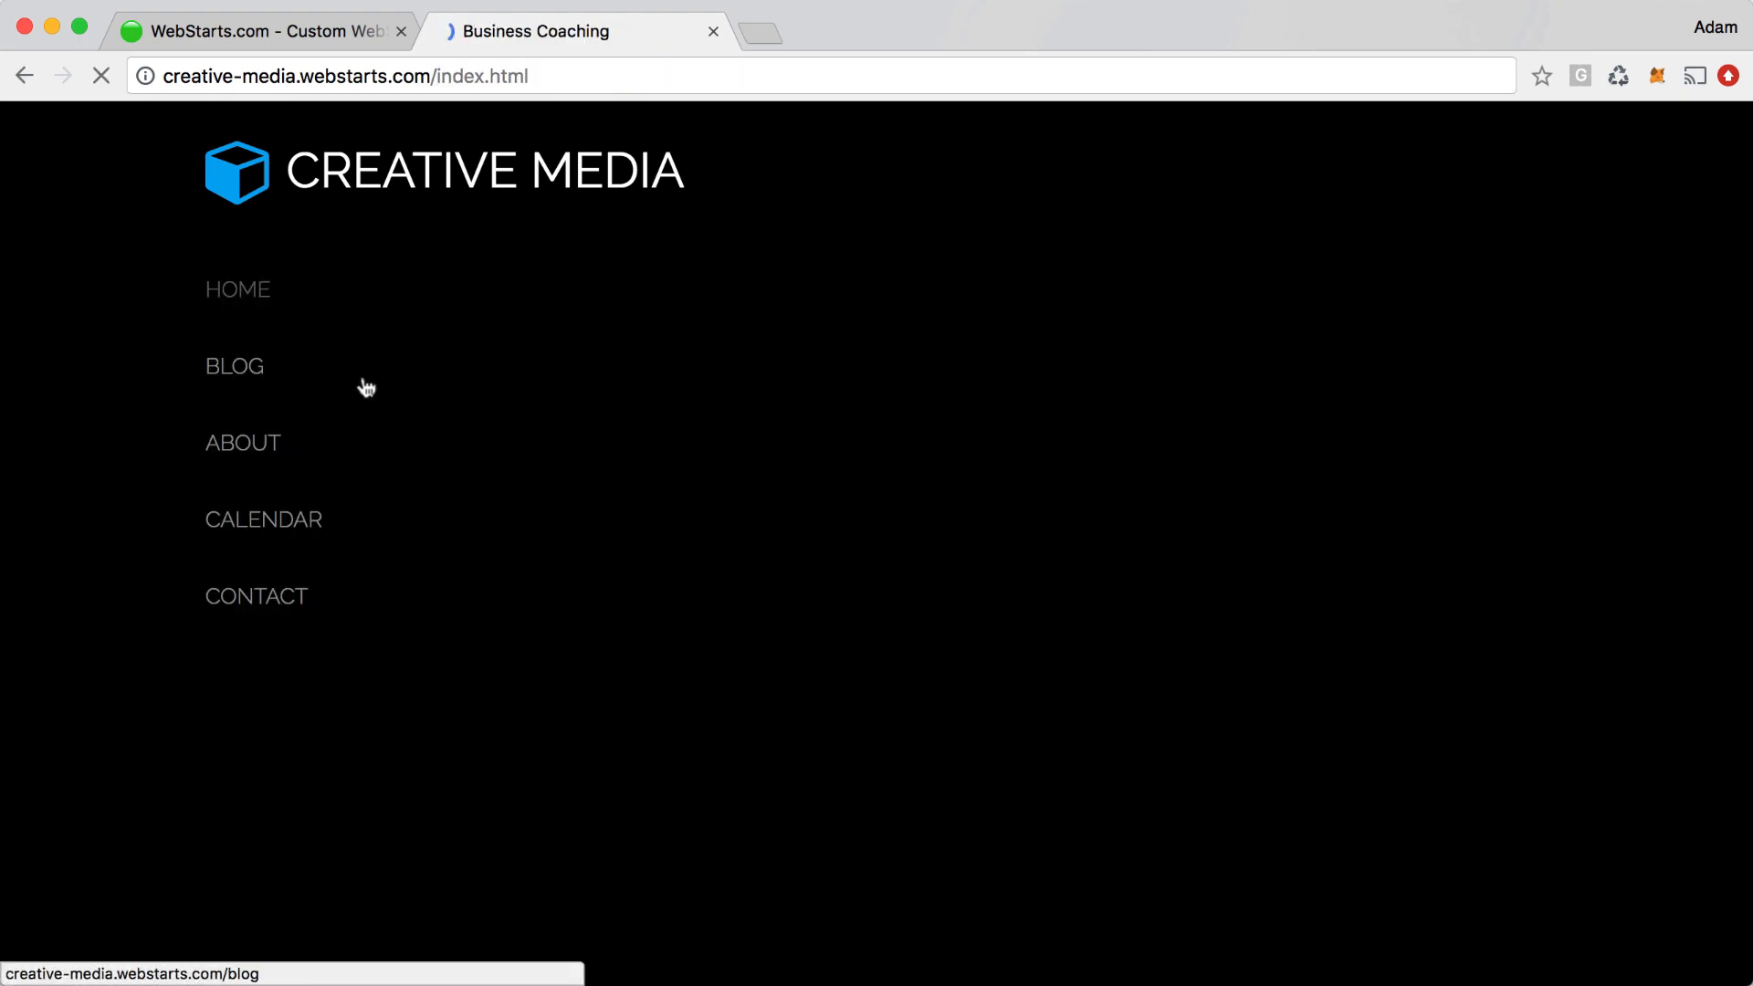
left_click(271, 374)
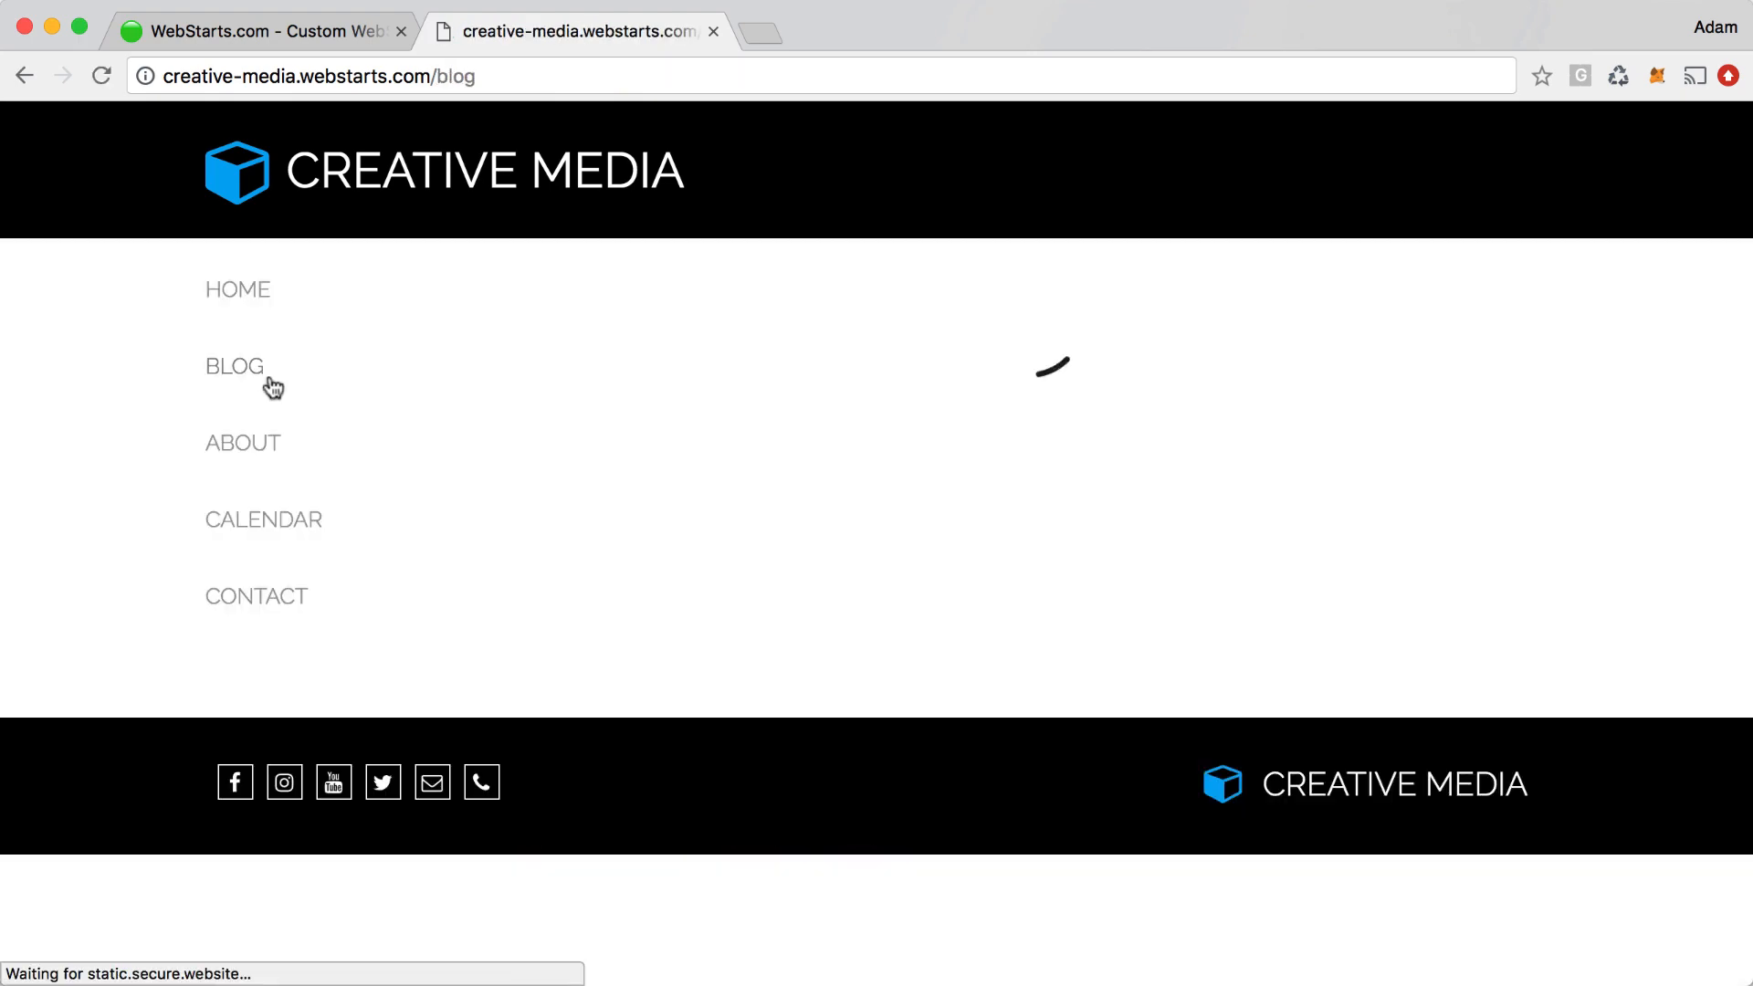
left_click(304, 493)
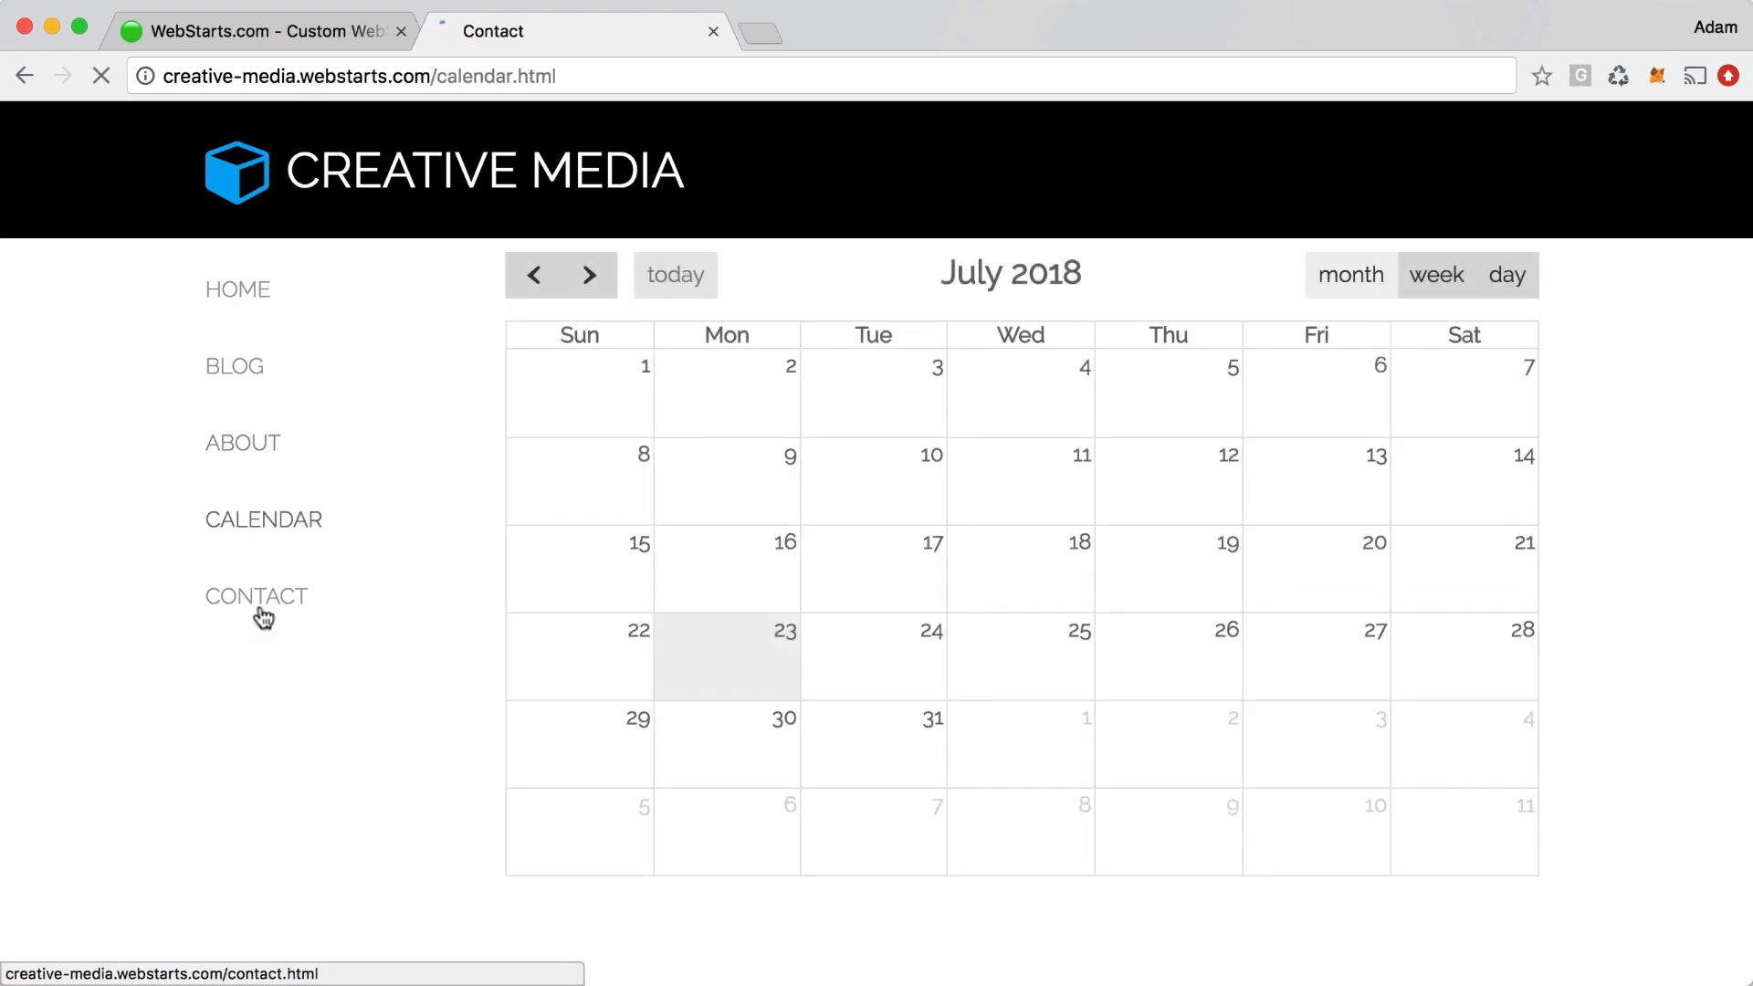
left_click(262, 616)
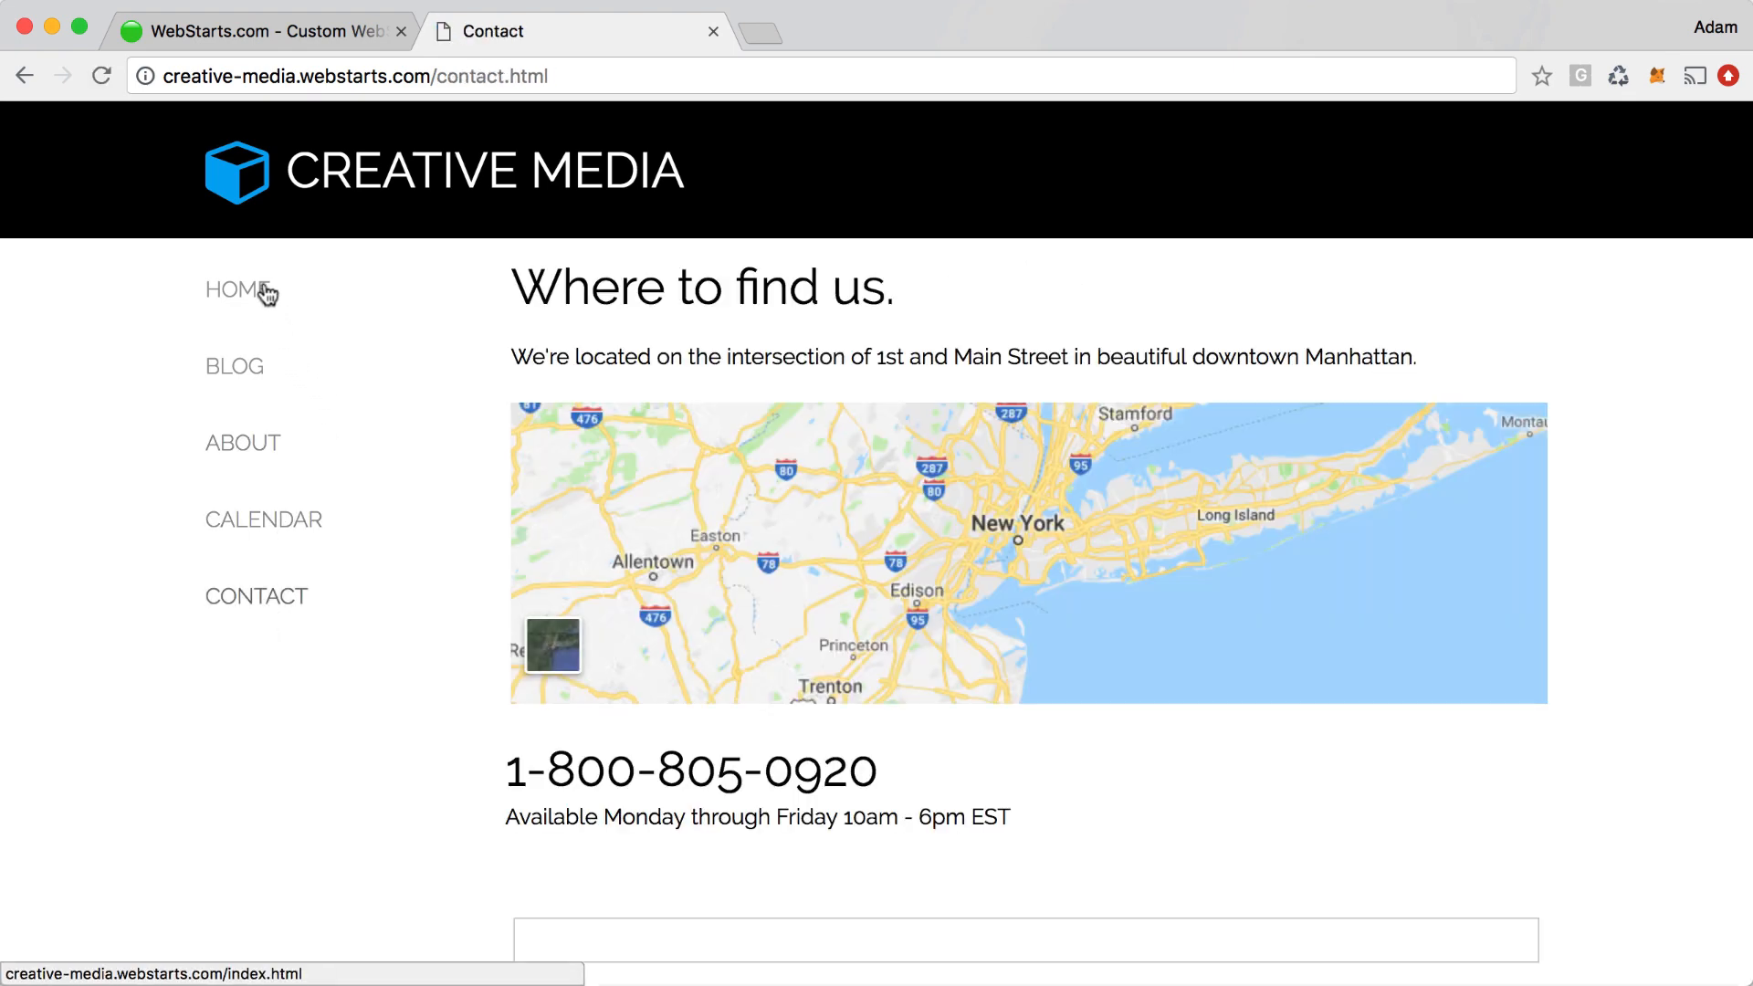
left_click(266, 291)
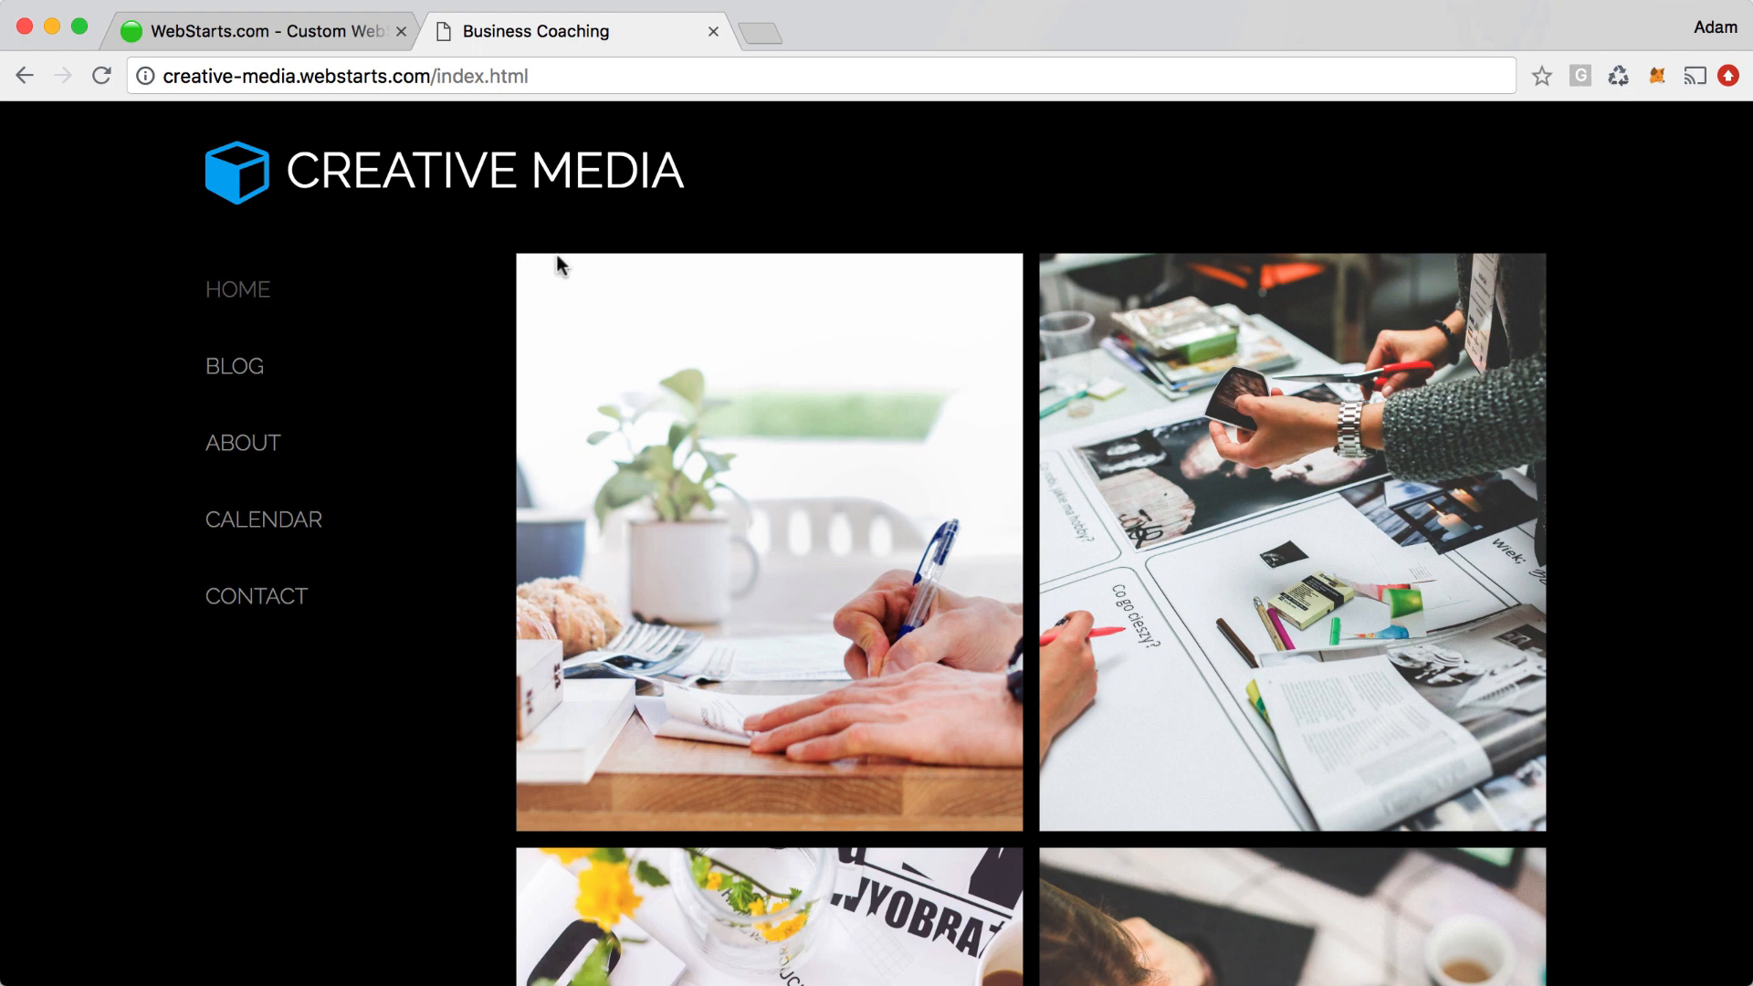
- Close the live site and go from the page editor to the dashboard
left_click(713, 31)
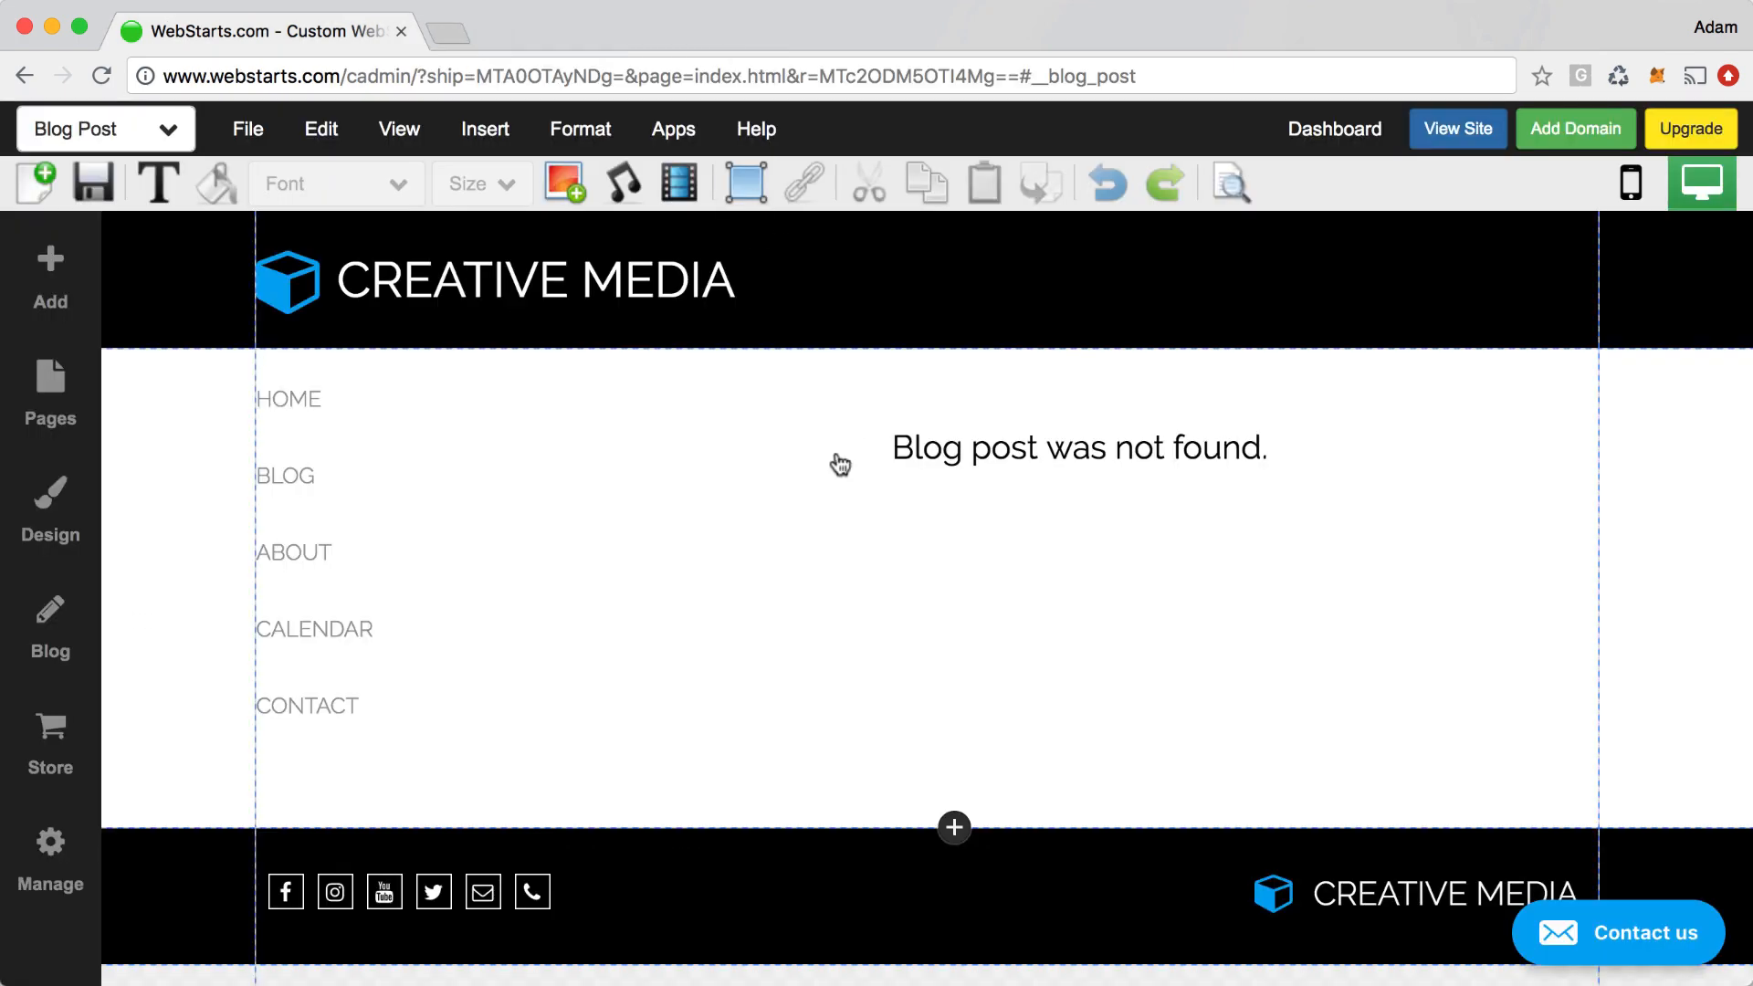
left_click(1324, 139)
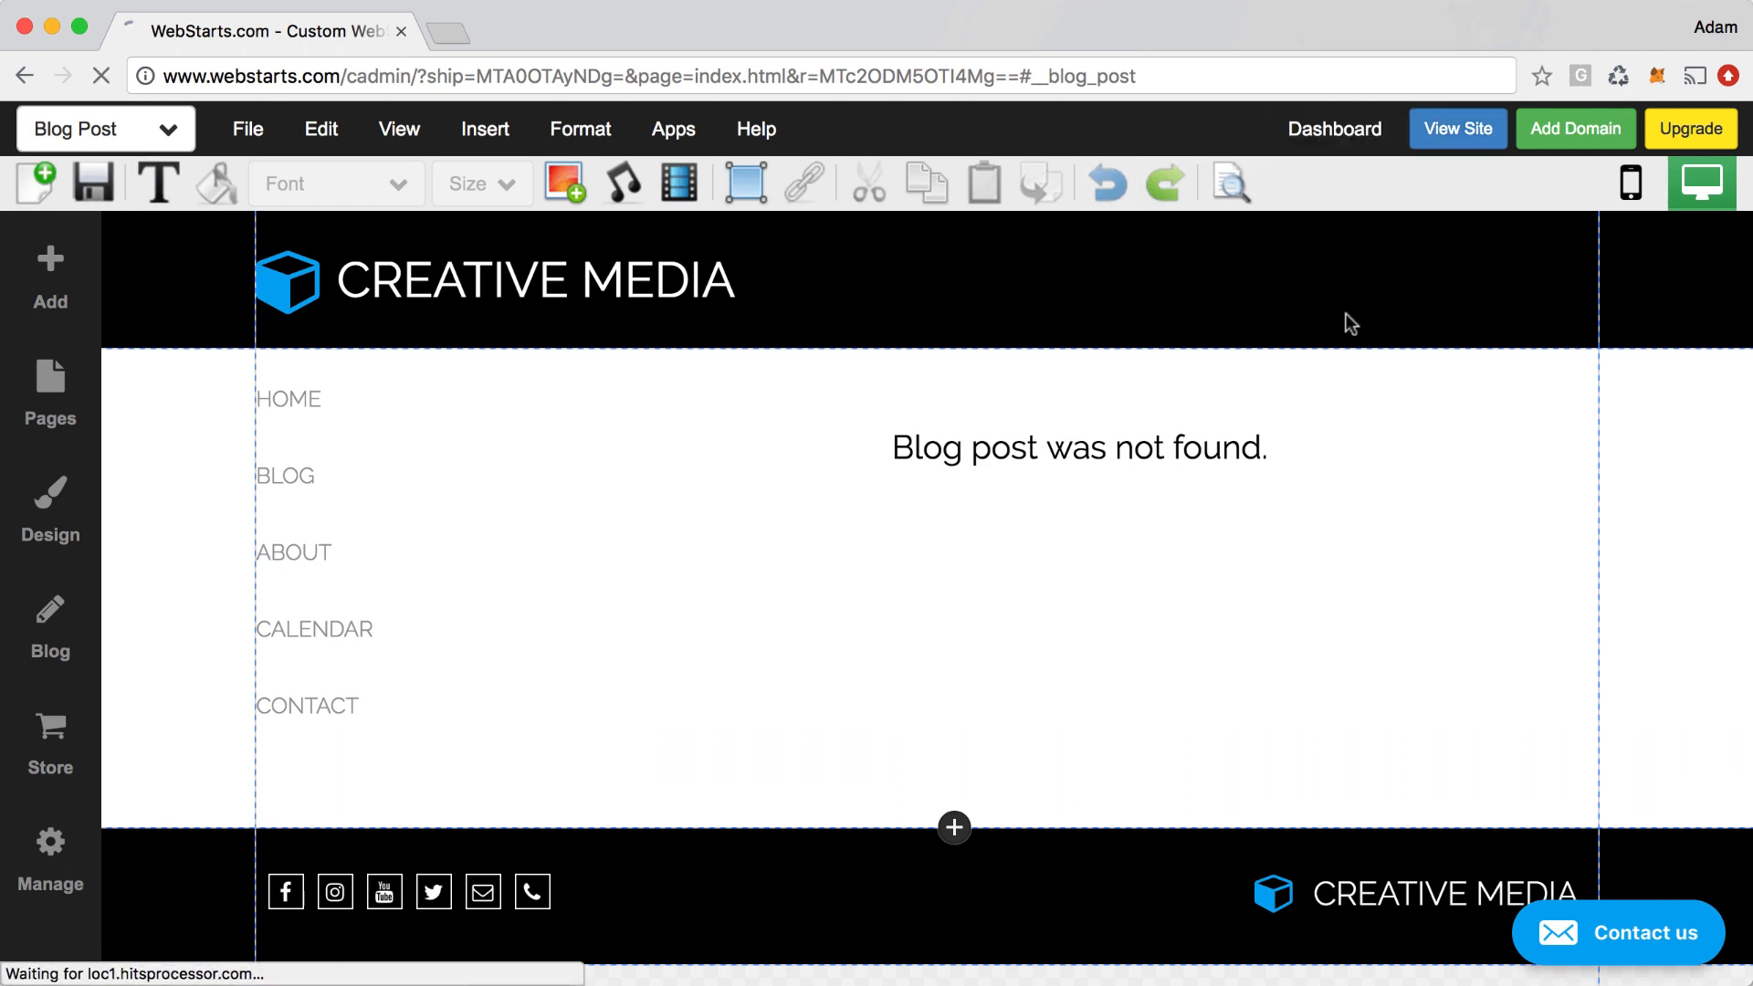